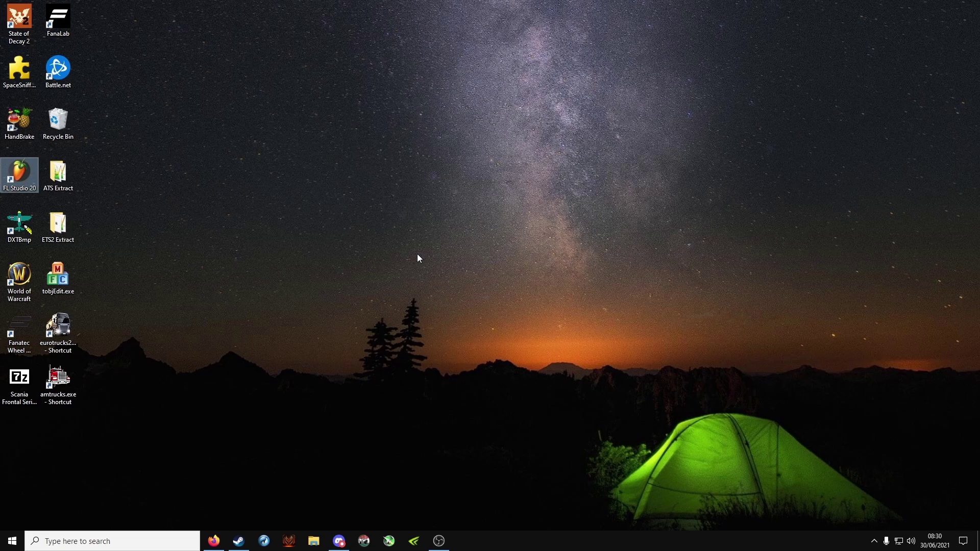
Create two new desktop folders named def and material
{"action": "right_click", "coordinate": [395, 289]}
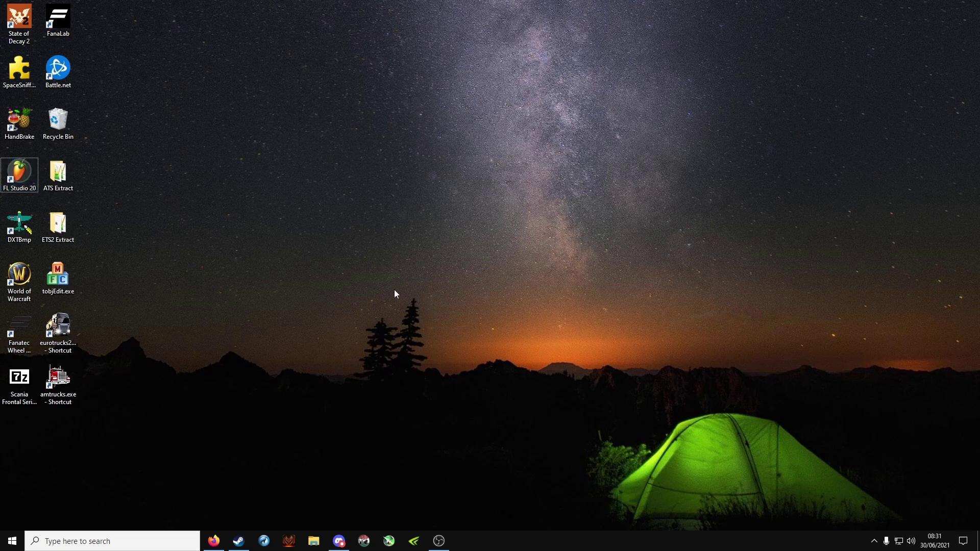
{"action": "mouse_move", "coordinate": [371, 389]}
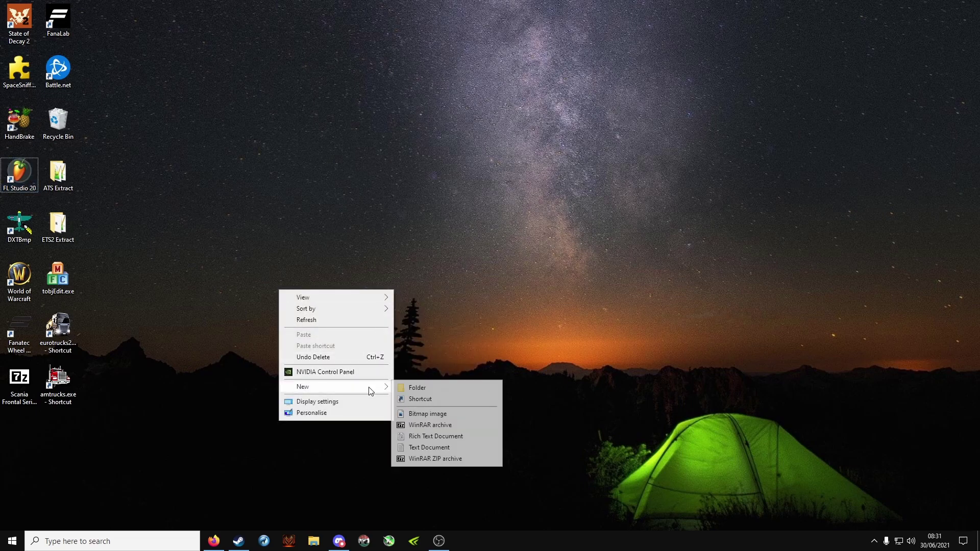
{"action": "left_click", "coordinate": [425, 388]}
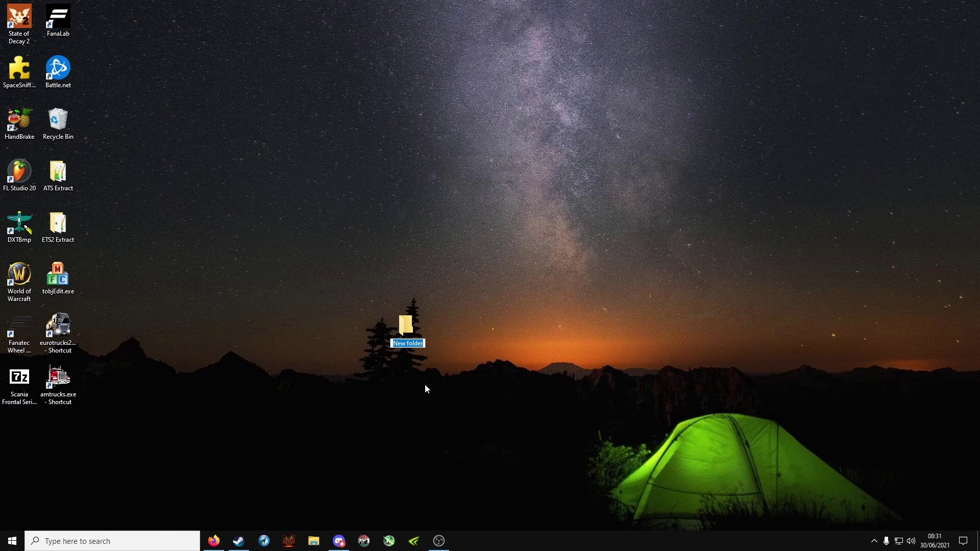
{"action": "type", "text": "def"}
{"action": "key", "text": "Return"}
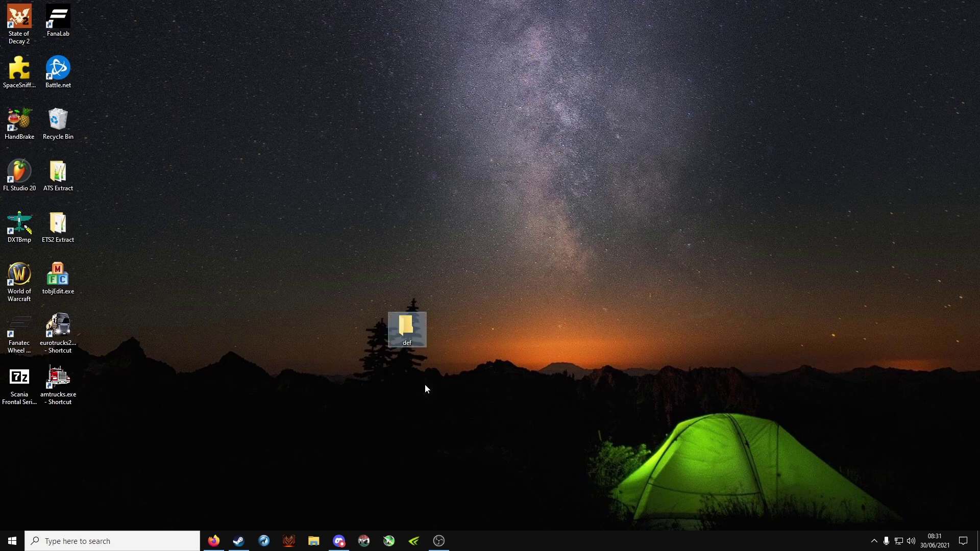
{"action": "left_click", "coordinate": [461, 353]}
{"action": "right_click", "coordinate": [459, 350]}
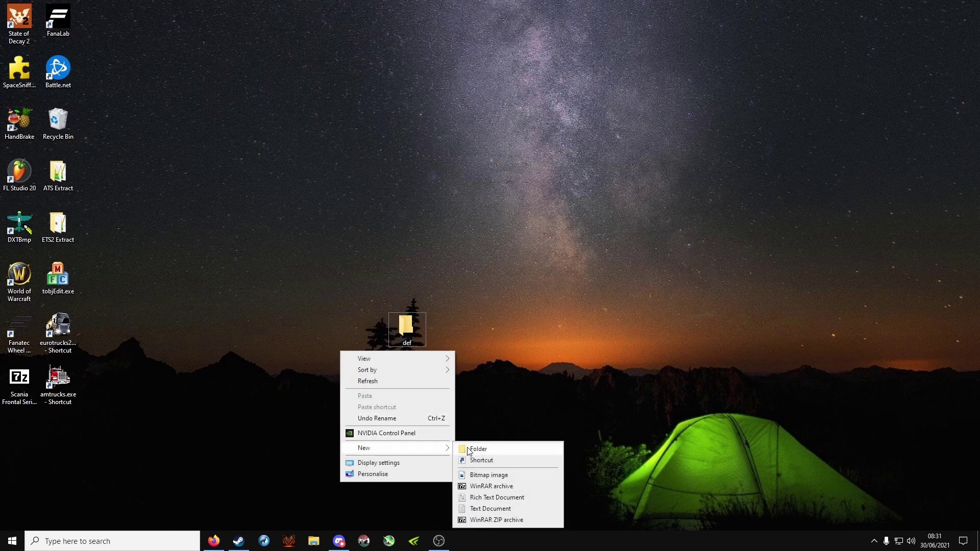
{"action": "left_click", "coordinate": [467, 447]}
{"action": "type", "text": "material"}
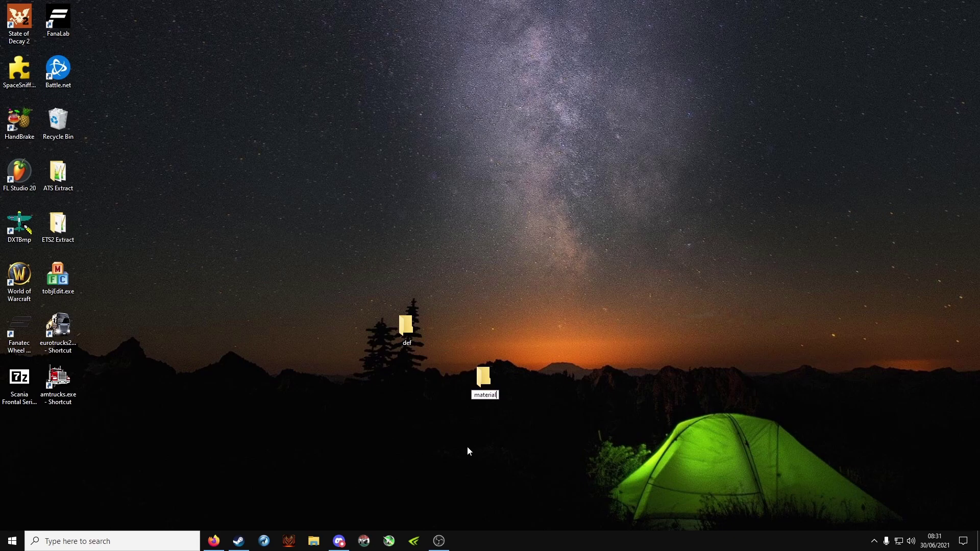
{"action": "key", "text": "Return"}
Create an editor subfolder inside material, then place material beside def
{"action": "double_click", "coordinate": [482, 375]}
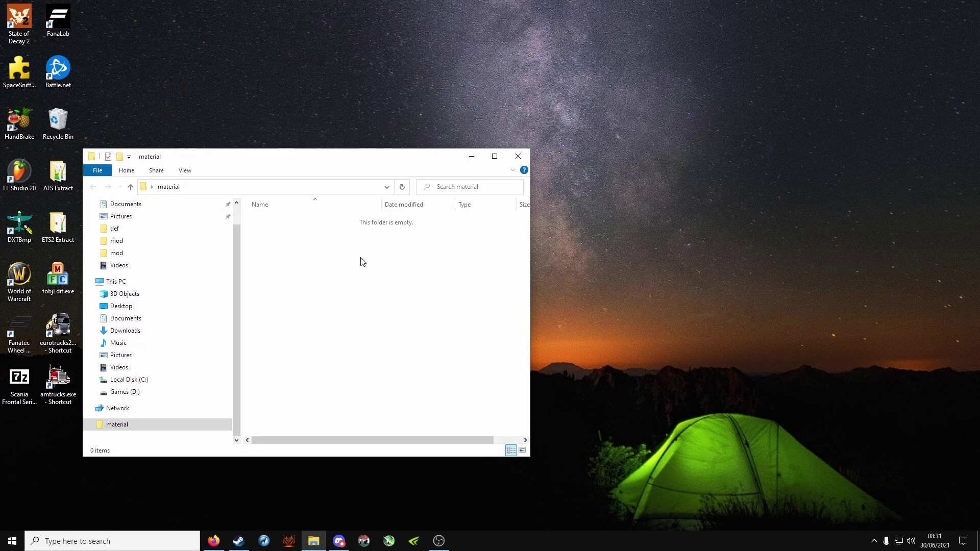
{"action": "right_click", "coordinate": [361, 259]}
{"action": "mouse_move", "coordinate": [345, 384]}
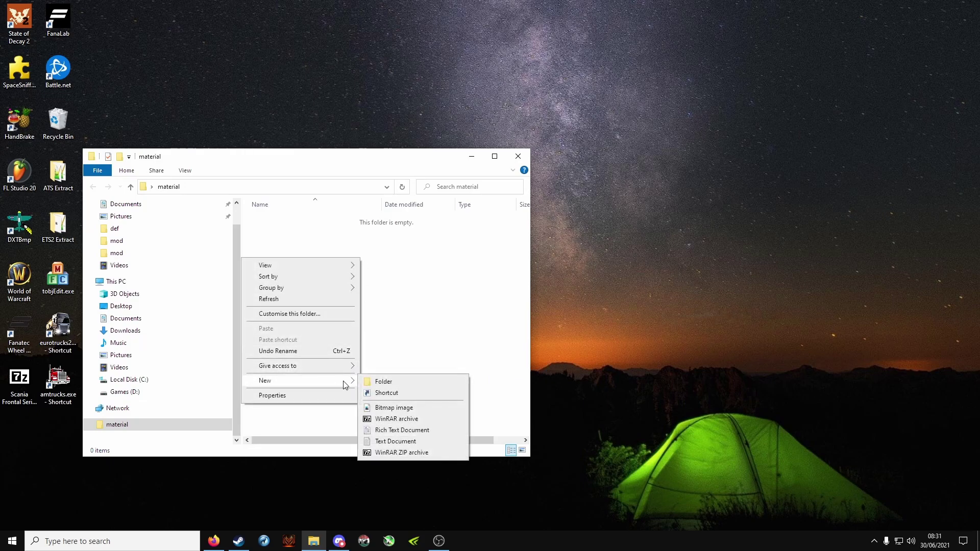
{"action": "left_click", "coordinate": [383, 381]}
{"action": "type", "text": "edito"}
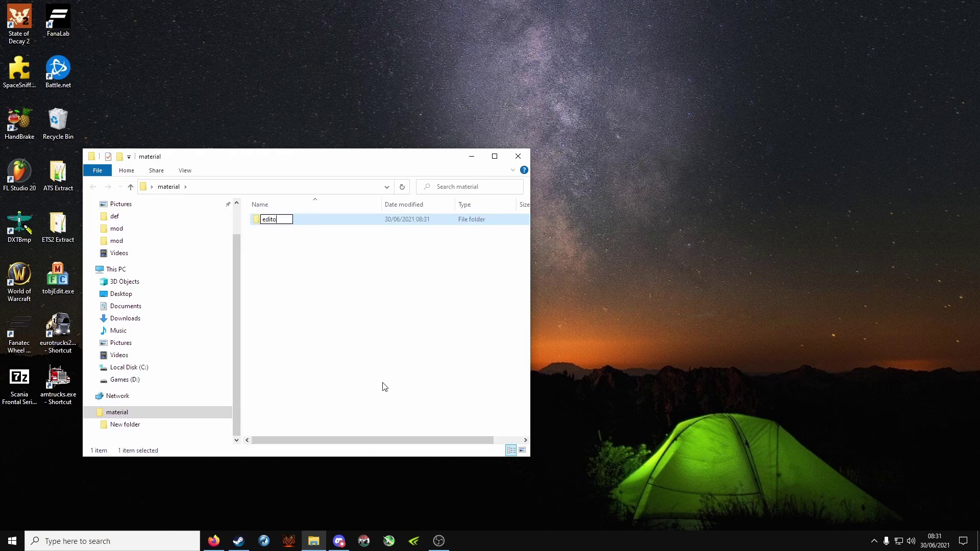
{"action": "type", "text": "r"}
{"action": "key", "text": "Return"}
{"action": "left_click", "coordinate": [518, 157]}
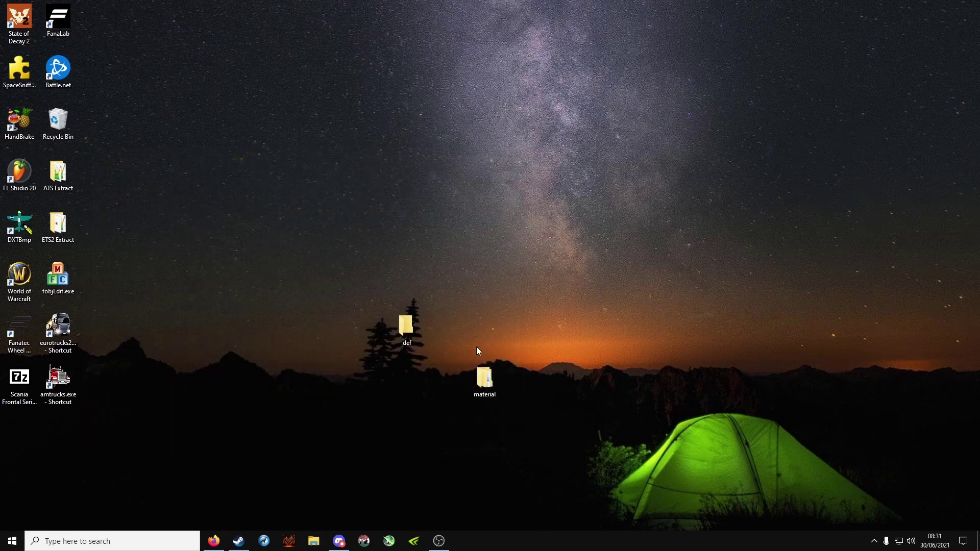
{"action": "left_click_drag", "start_coordinate": [484, 378], "coordinate": [484, 330]}
Create a desktop folder named map and confirm material contains the editor subfolder
{"action": "right_click", "coordinate": [443, 332]}
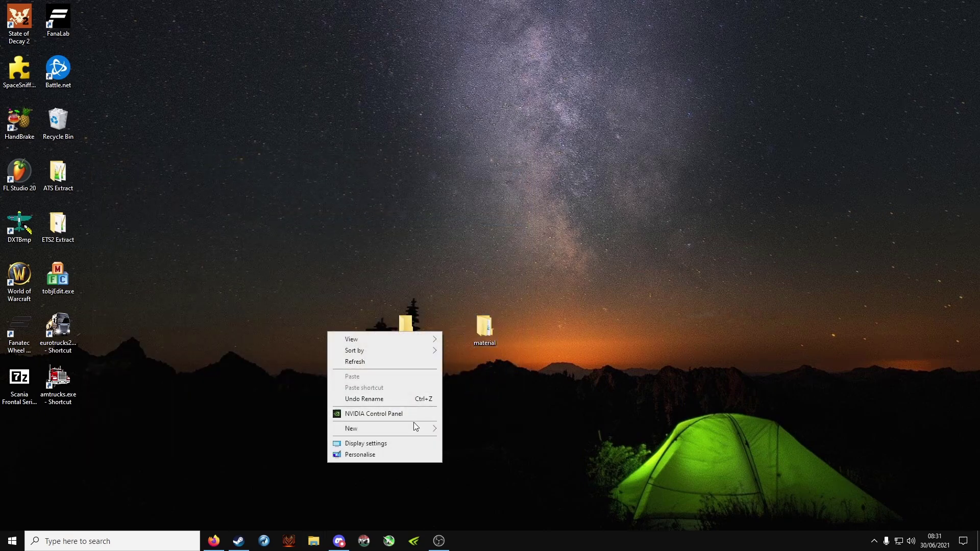
{"action": "mouse_move", "coordinate": [416, 428]}
{"action": "left_click", "coordinate": [455, 428]}
{"action": "type", "text": "map"}
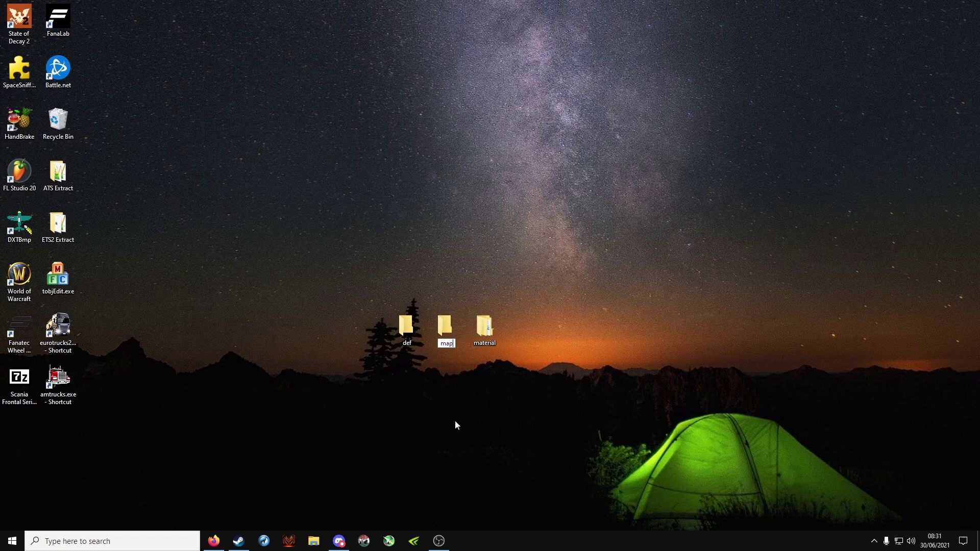
{"action": "key", "text": "Return"}
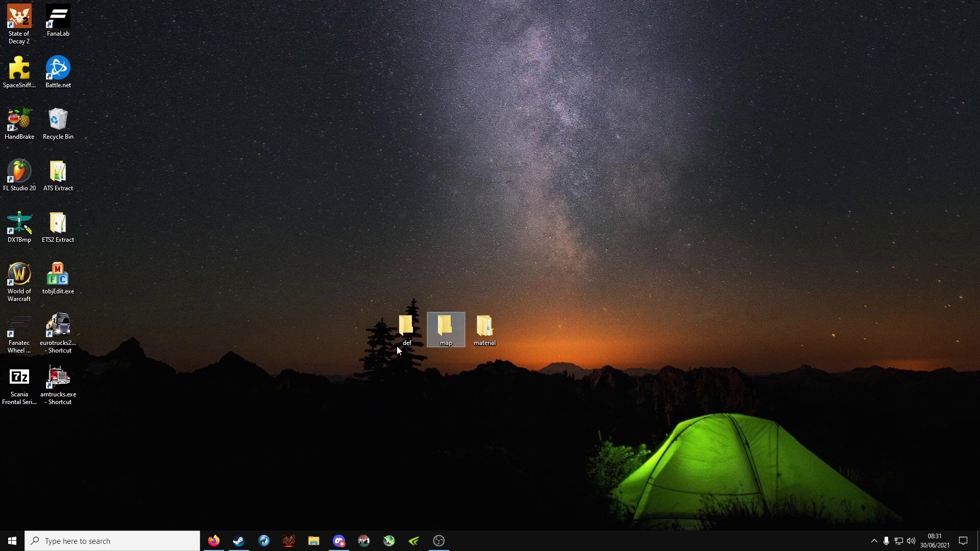
{"action": "double_click", "coordinate": [485, 330]}
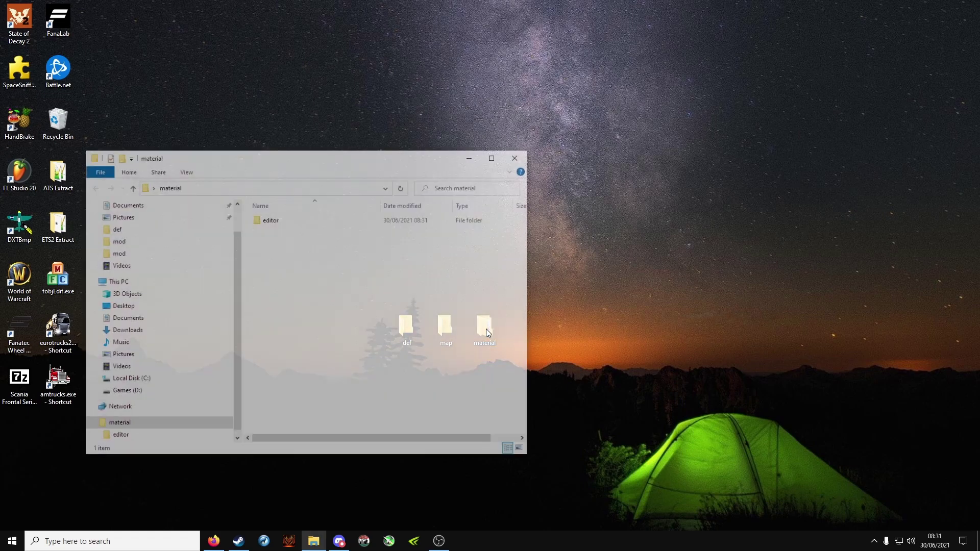
{"action": "double_click", "coordinate": [288, 225]}
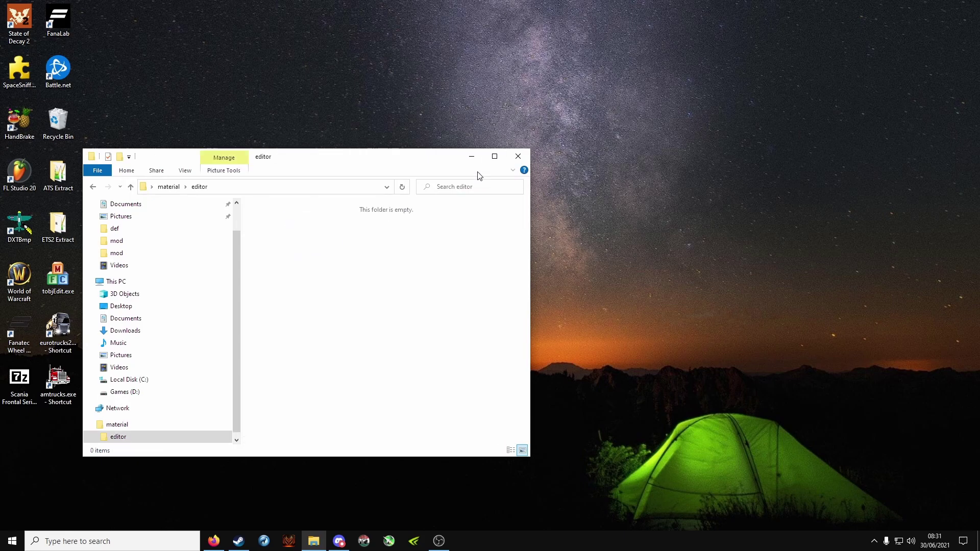
{"action": "left_click", "coordinate": [518, 156]}
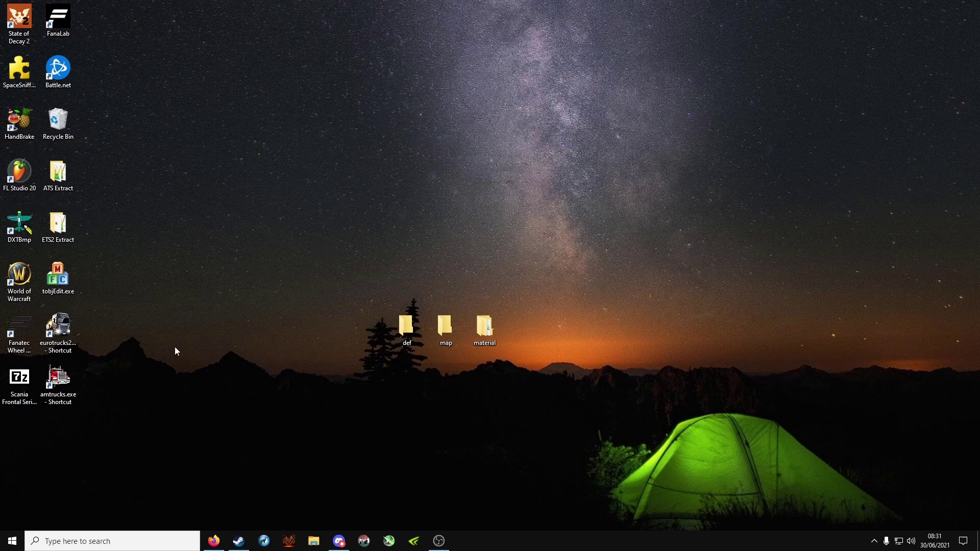
Launch the eurotrucks2 shortcut and allow the -edit -noworkshop -force_mods launch parameters
{"action": "right_click", "coordinate": [65, 336]}
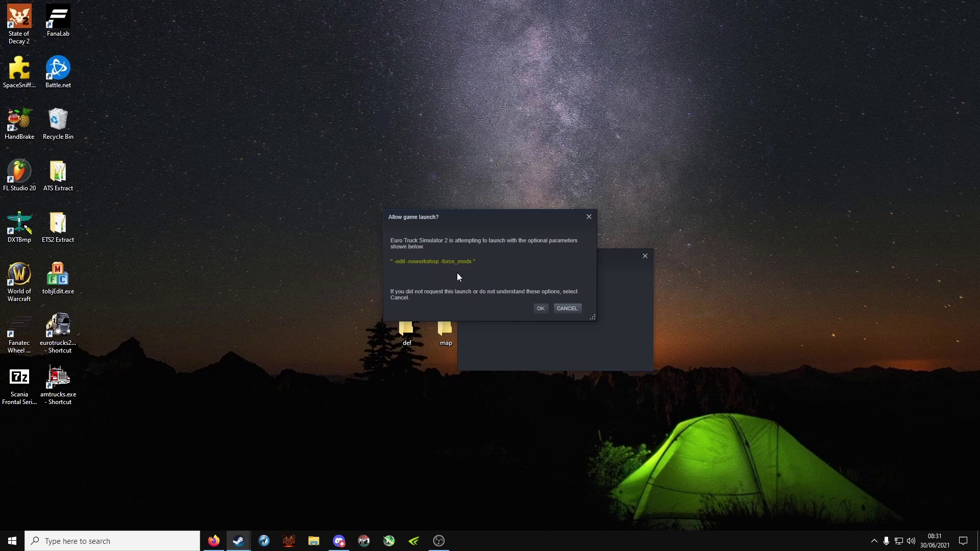
{"action": "left_click", "coordinate": [538, 308]}
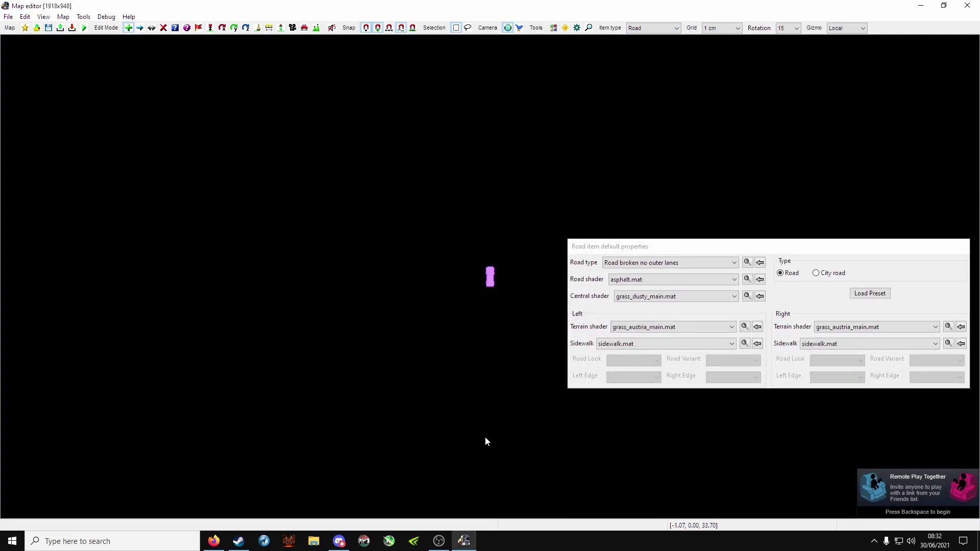
Draw a single straight road segment from bottom to top of the view
{"action": "left_click", "coordinate": [485, 439]}
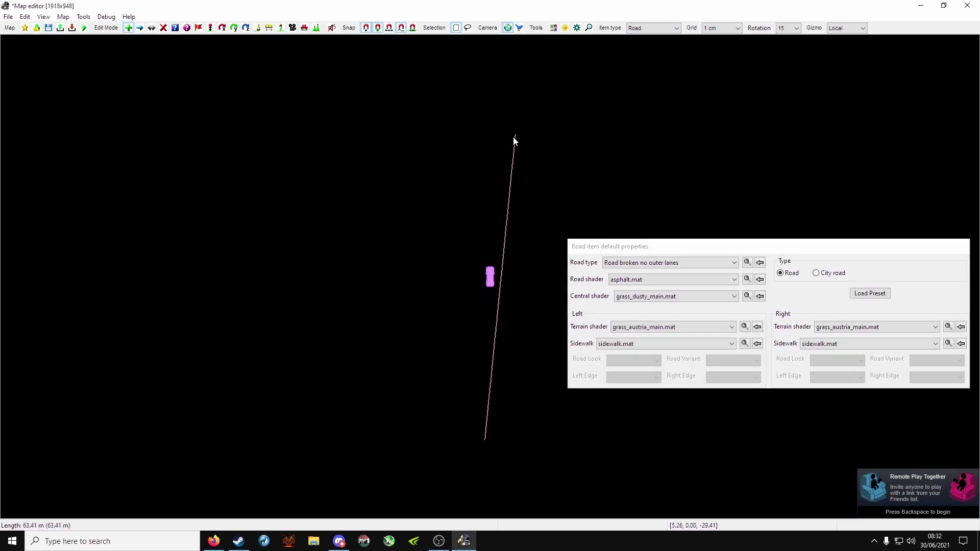
{"action": "left_click", "coordinate": [482, 135]}
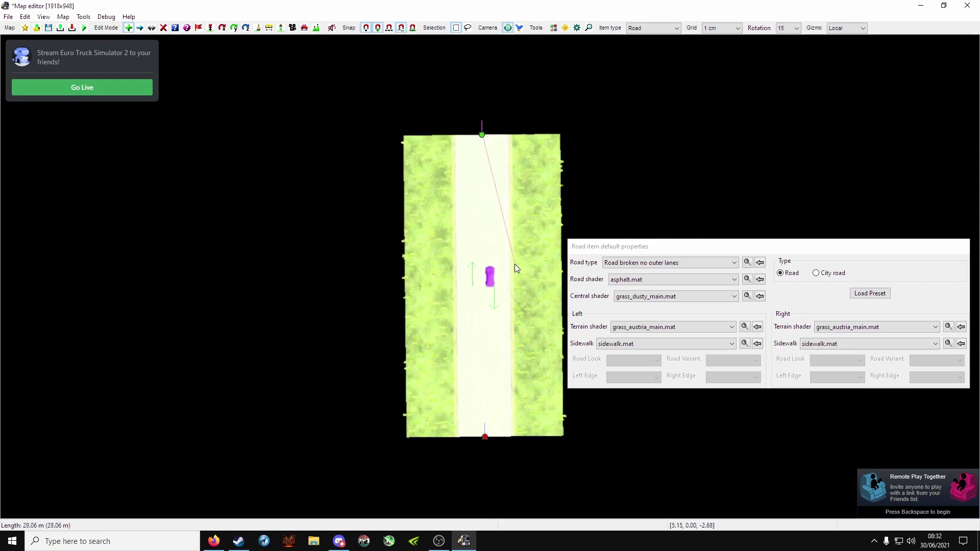
{"action": "key", "text": "Escape"}
{"action": "scroll", "coordinate": [516, 255], "scroll_direction": "down", "scroll_amount": 4}
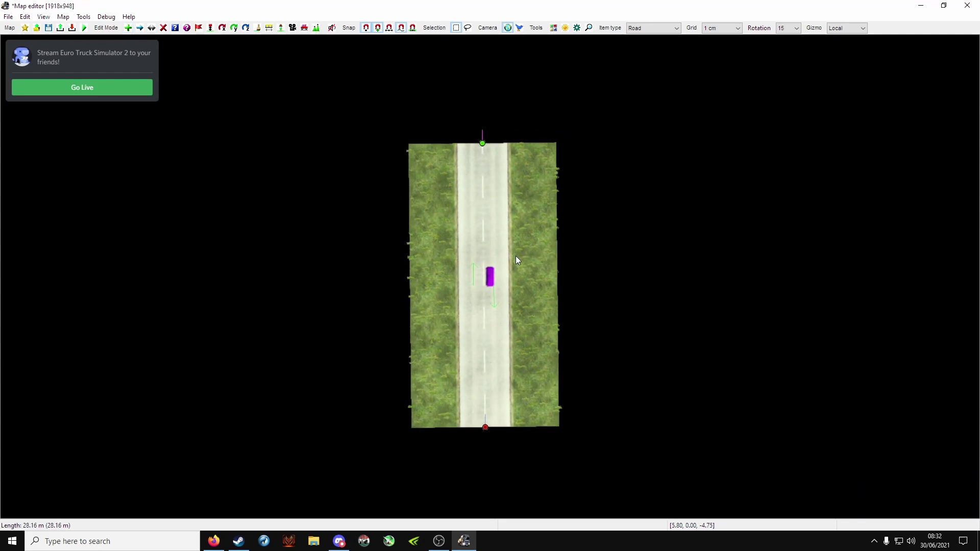
Save the map as mymap.mbd and close the editor
{"action": "left_click", "coordinate": [8, 16]}
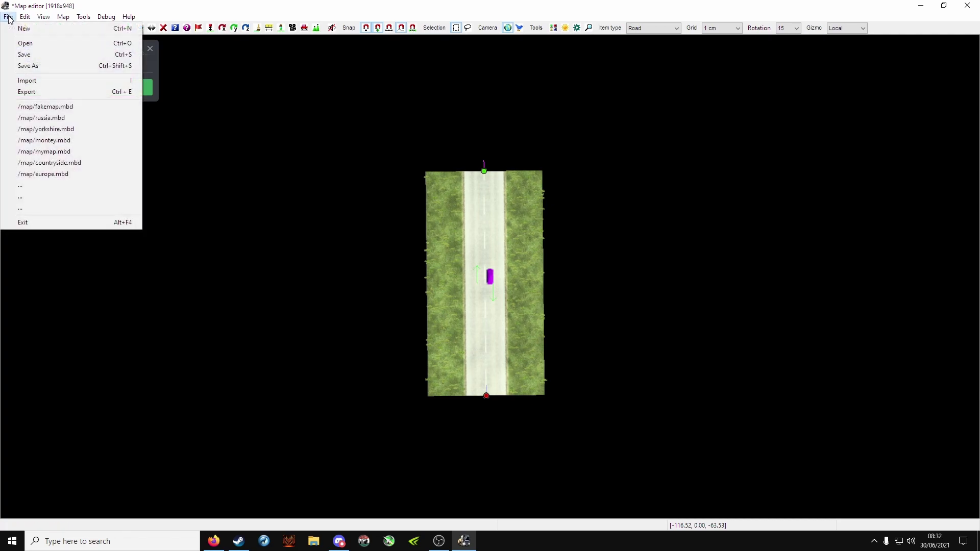
{"action": "left_click", "coordinate": [61, 66]}
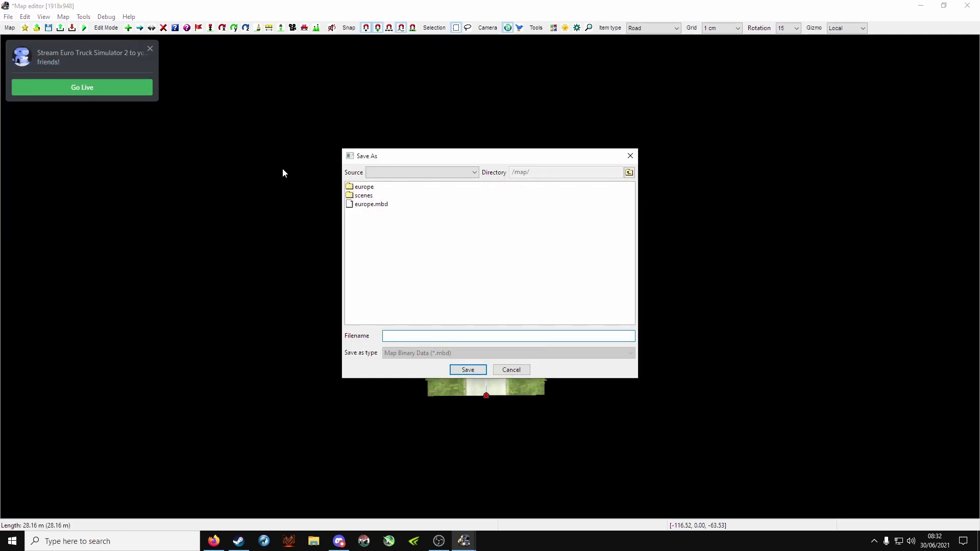
{"action": "type", "text": "mymap"}
{"action": "left_click", "coordinate": [477, 372]}
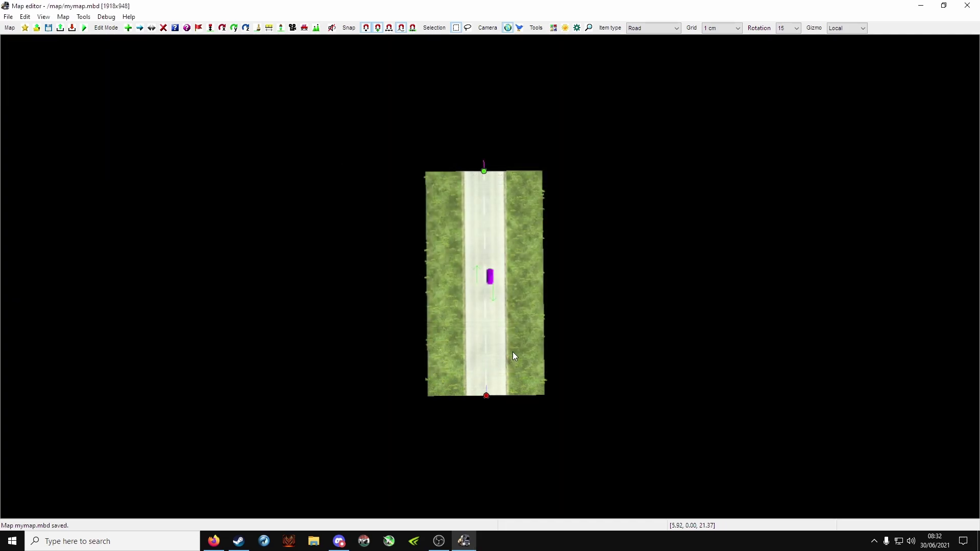
{"action": "left_click", "coordinate": [968, 5]}
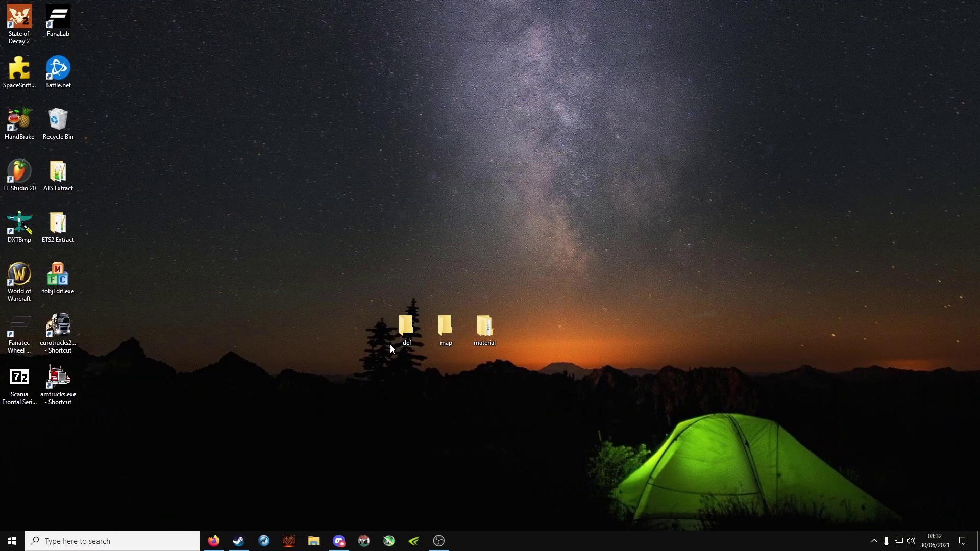
Open the desktop map folder and a second File Explorer window side by side
{"action": "double_click", "coordinate": [445, 334]}
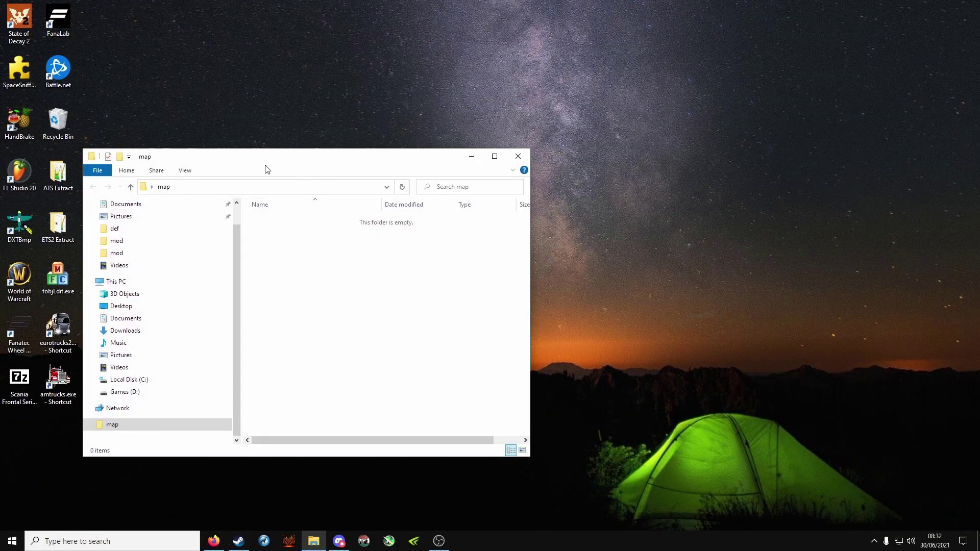
{"action": "left_click_drag", "start_coordinate": [265, 167], "coordinate": [508, 158]}
{"action": "right_click", "coordinate": [314, 540]}
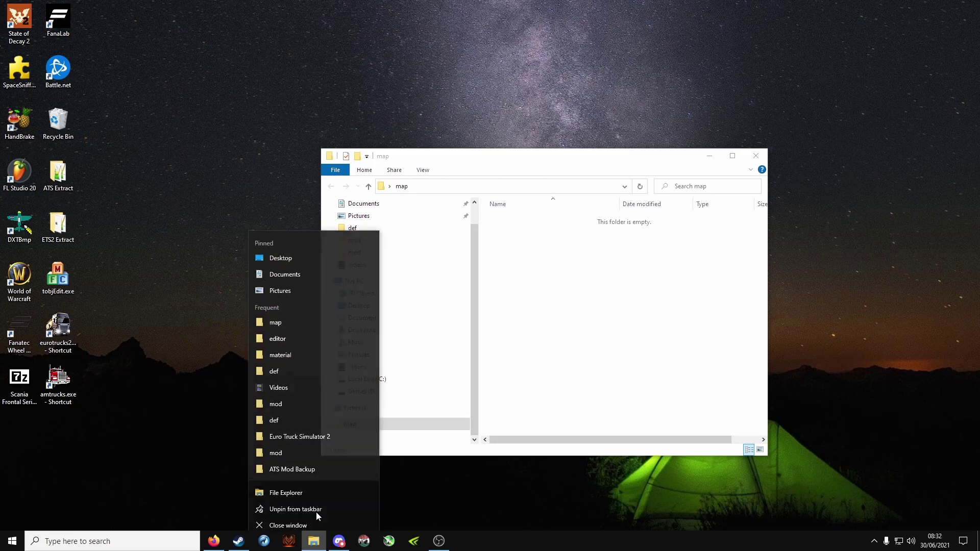
{"action": "left_click", "coordinate": [304, 485]}
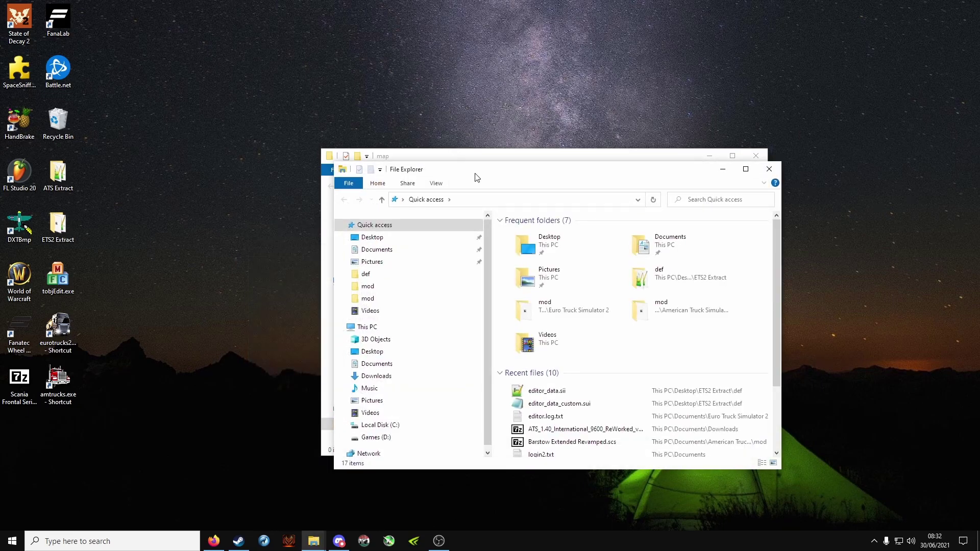
{"action": "left_click_drag", "start_coordinate": [475, 162], "coordinate": [260, 148]}
{"action": "left_click_drag", "start_coordinate": [575, 162], "coordinate": [816, 152]}
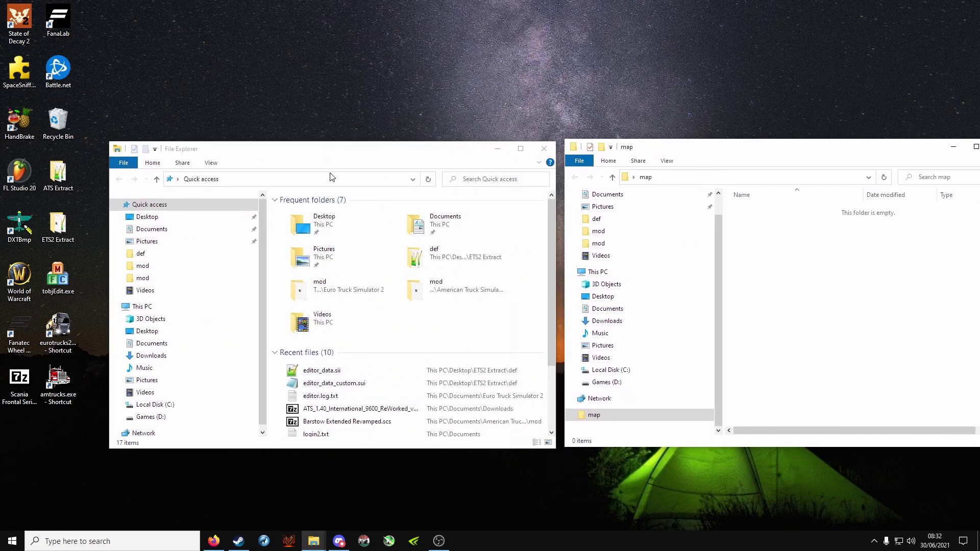
{"action": "left_click_drag", "start_coordinate": [348, 153], "coordinate": [282, 142]}
{"action": "left_click_drag", "start_coordinate": [700, 148], "coordinate": [638, 142]}
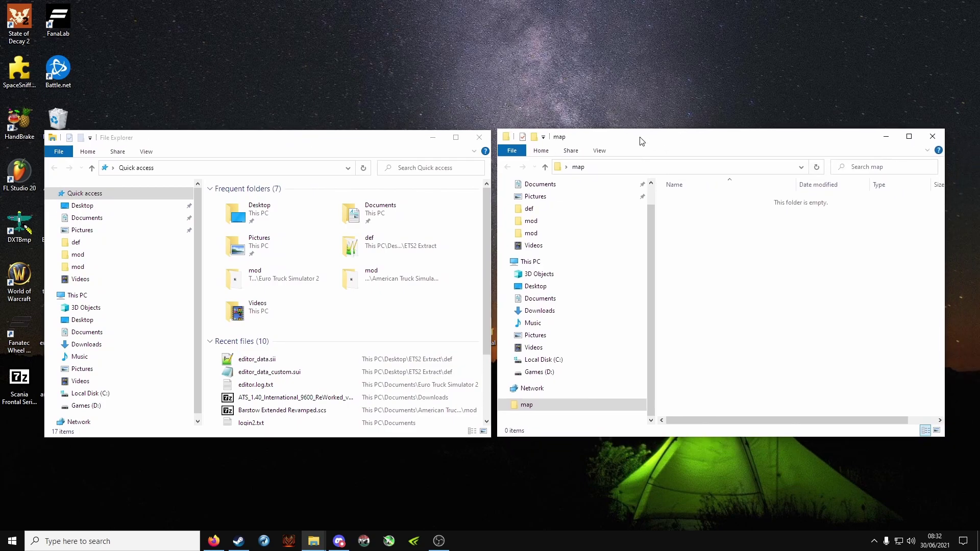
Move mymap and mymap.mbd from mod\user_map\map into the desktop map folder, closing both windows
{"action": "left_click", "coordinate": [82, 254]}
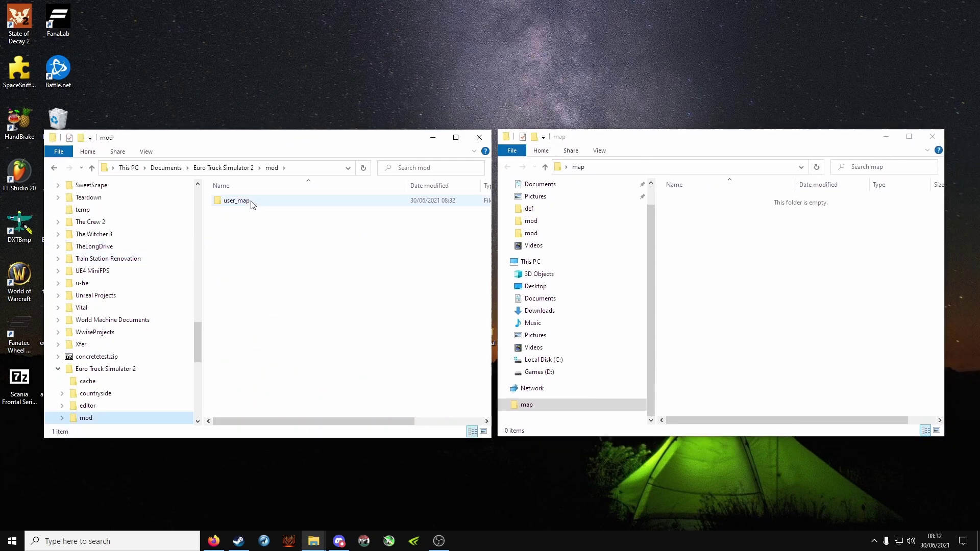
{"action": "double_click", "coordinate": [248, 202]}
{"action": "double_click", "coordinate": [251, 203]}
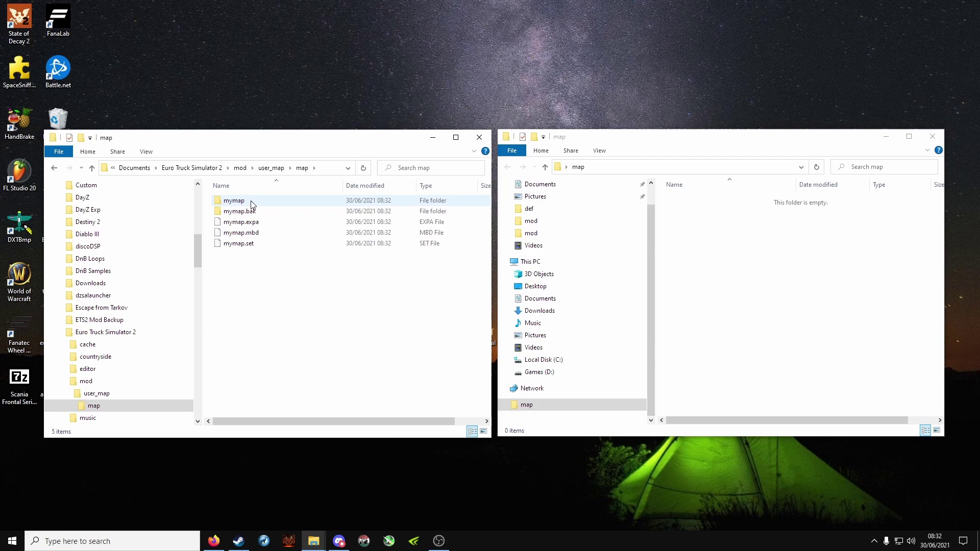
{"action": "left_click", "coordinate": [251, 204]}
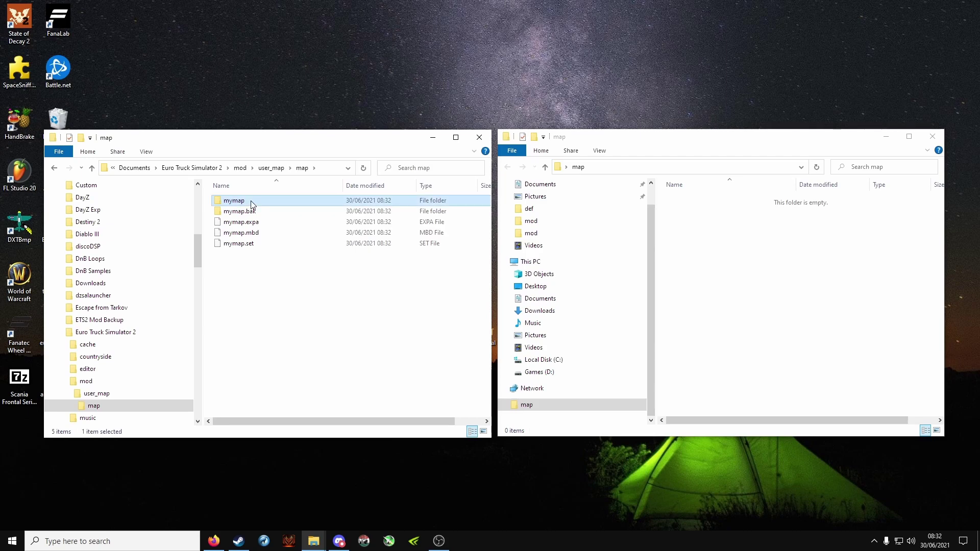
{"action": "left_click", "coordinate": [260, 234], "text": "ctrl"}
{"action": "left_click_drag", "start_coordinate": [263, 240], "coordinate": [784, 286]}
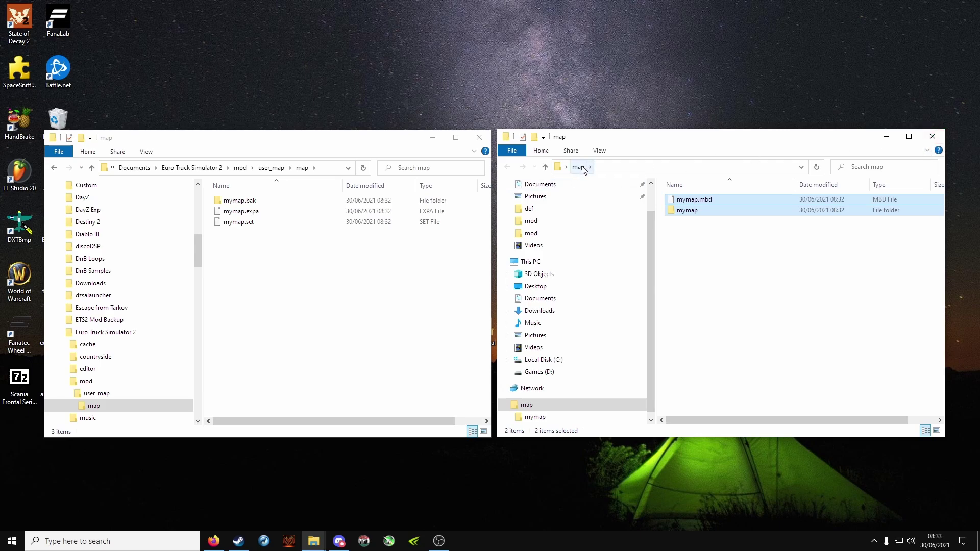
{"action": "left_click", "coordinate": [933, 137]}
{"action": "left_click", "coordinate": [480, 138]}
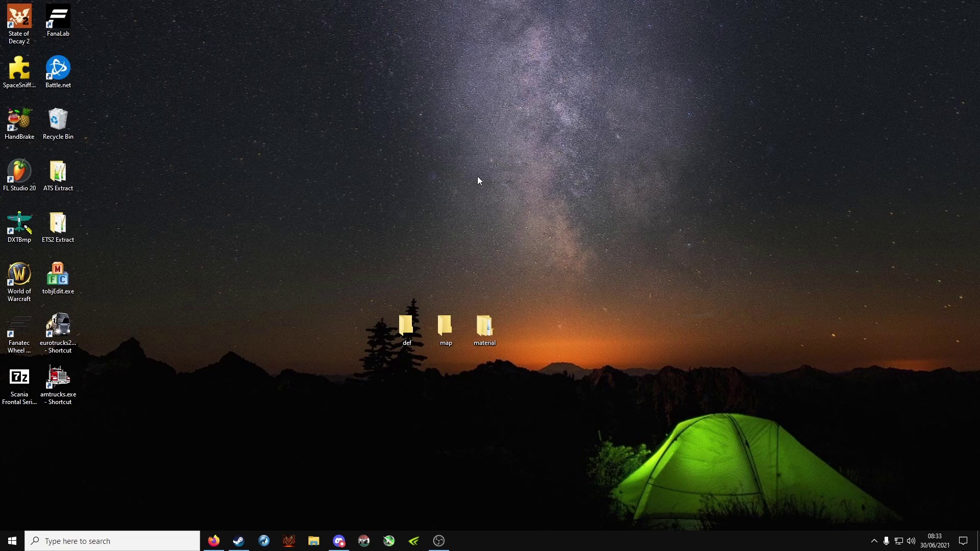
Launch paint.net from Windows search
{"action": "left_click", "coordinate": [105, 536]}
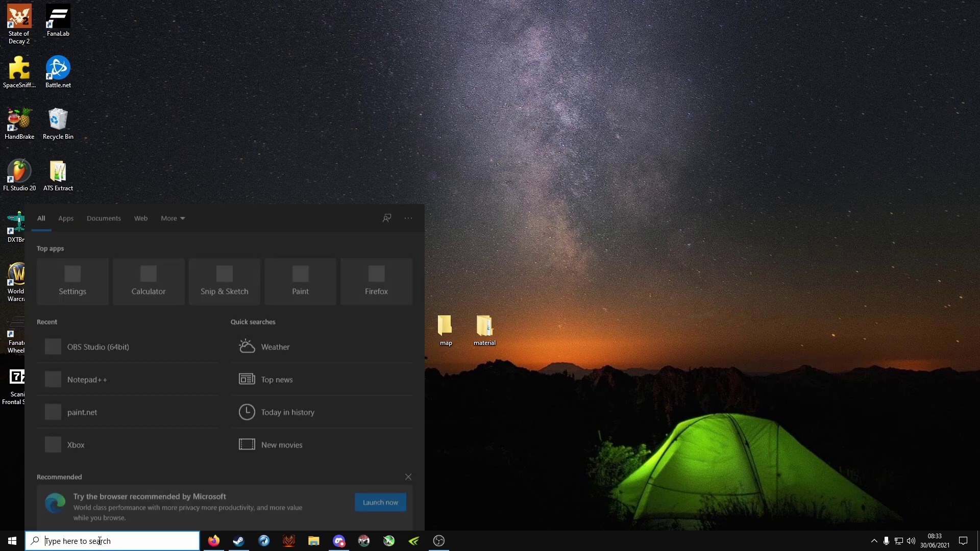
{"action": "type", "text": "paint.net"}
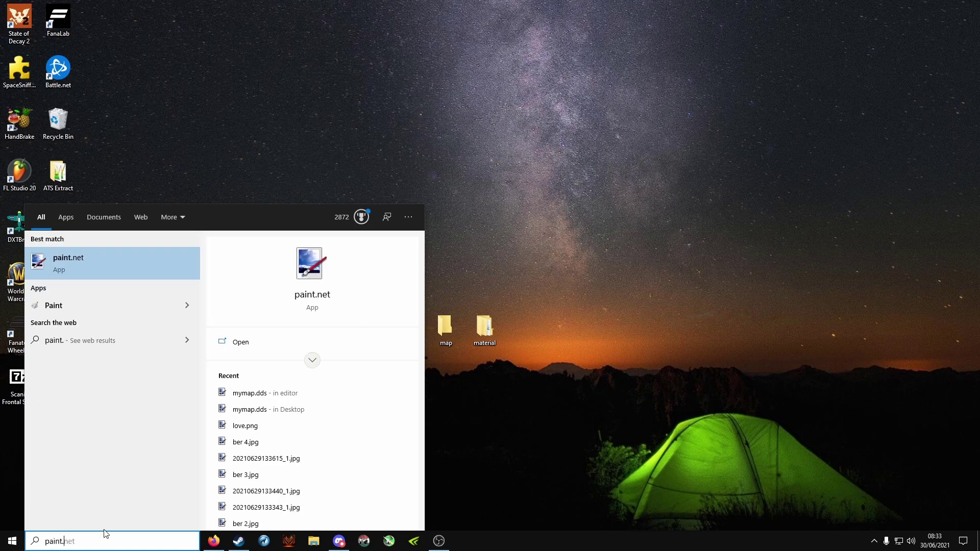
{"action": "key", "text": "Return"}
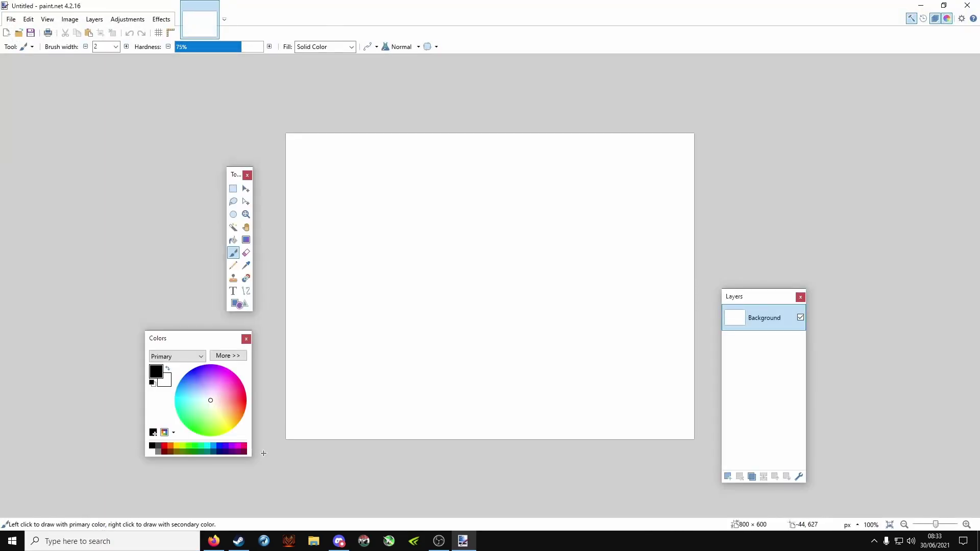
Resize the canvas to 4096 × 4096 pixels
{"action": "left_click", "coordinate": [70, 20]}
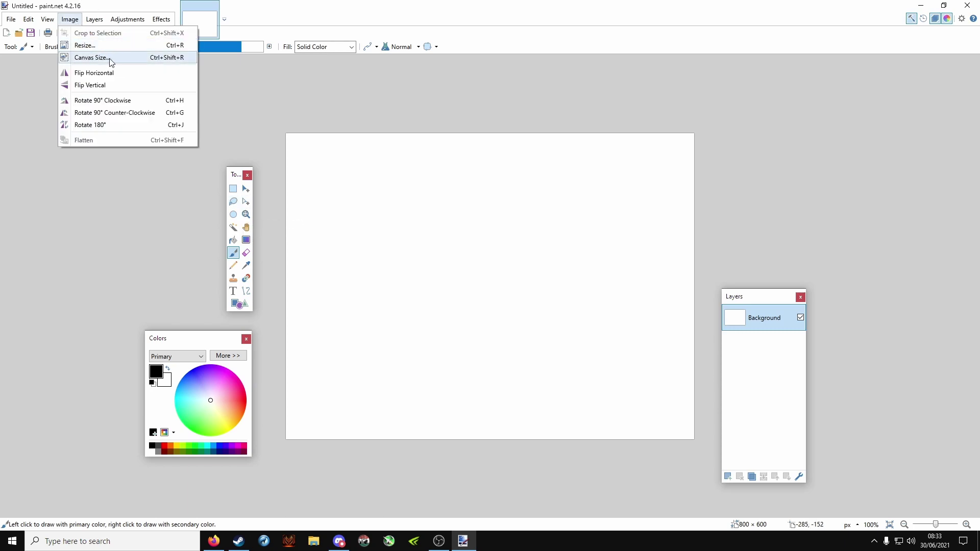
{"action": "left_click", "coordinate": [92, 57]}
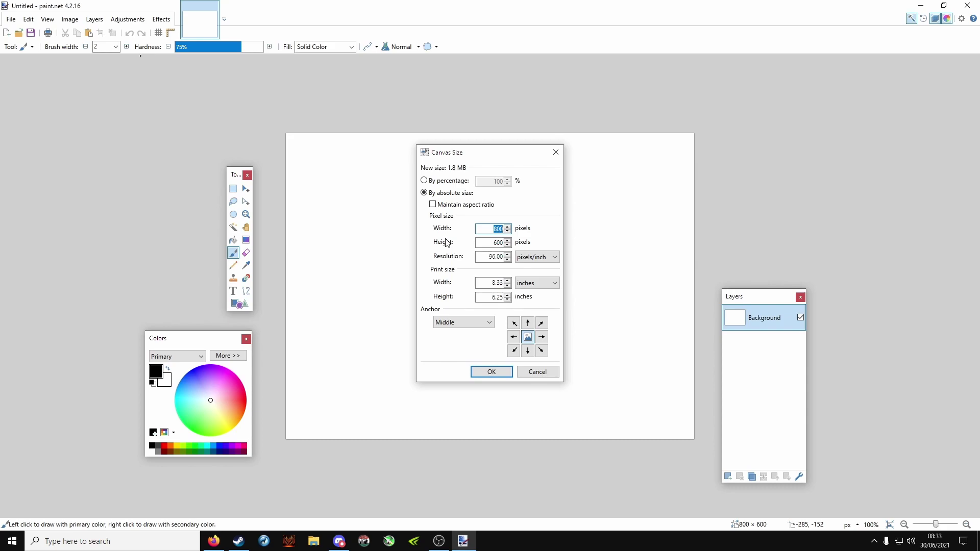
{"action": "type", "text": "4096"}
{"action": "key", "text": "Tab"}
{"action": "type", "text": "4096"}
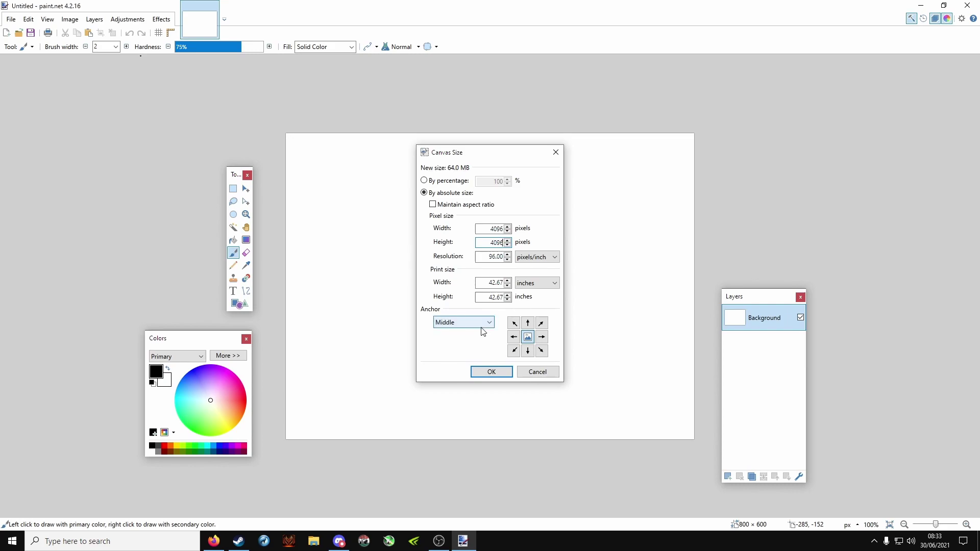
{"action": "left_click", "coordinate": [502, 374]}
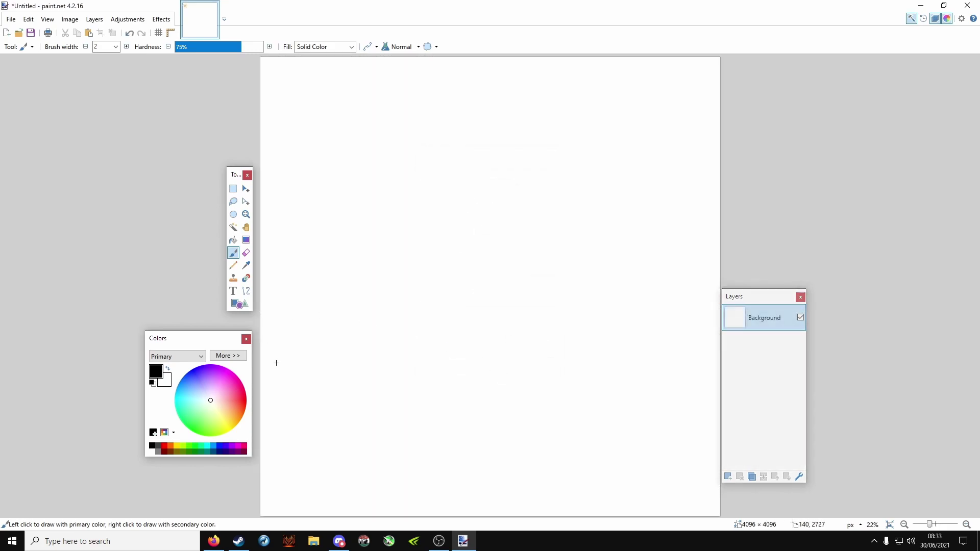
Fill the whole canvas with black using the Paint Bucket
{"action": "scroll", "coordinate": [287, 333], "scroll_direction": "down", "scroll_amount": 1, "text": "ctrl"}
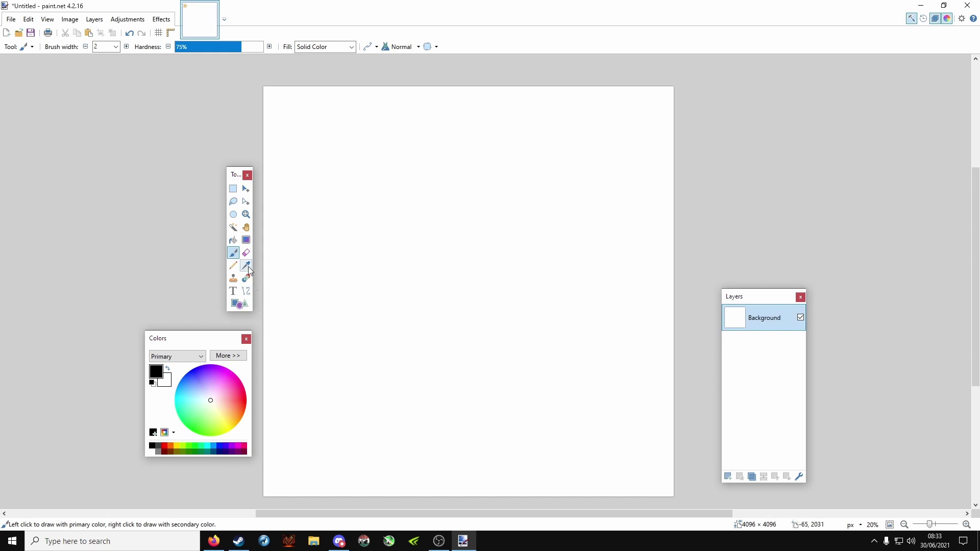
{"action": "left_click", "coordinate": [233, 240]}
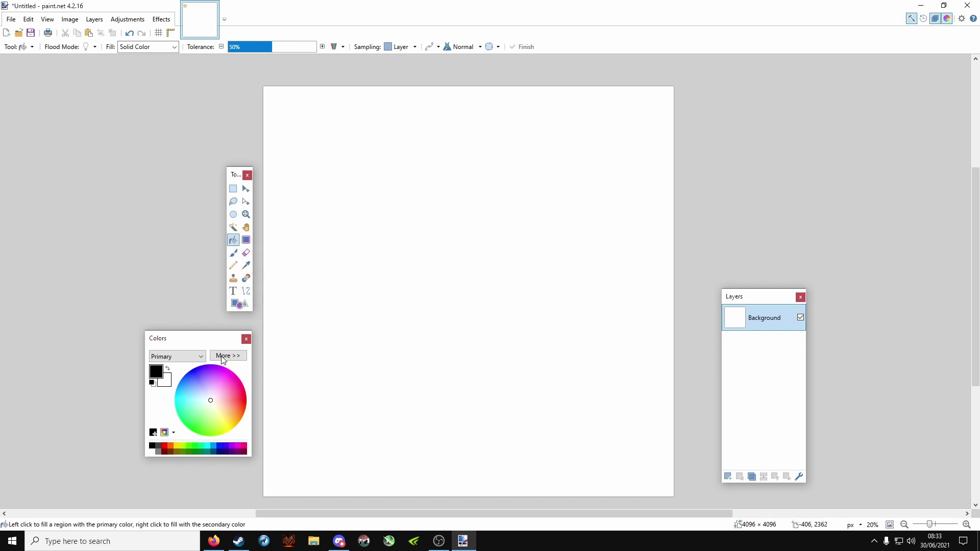
{"action": "left_click", "coordinate": [276, 356]}
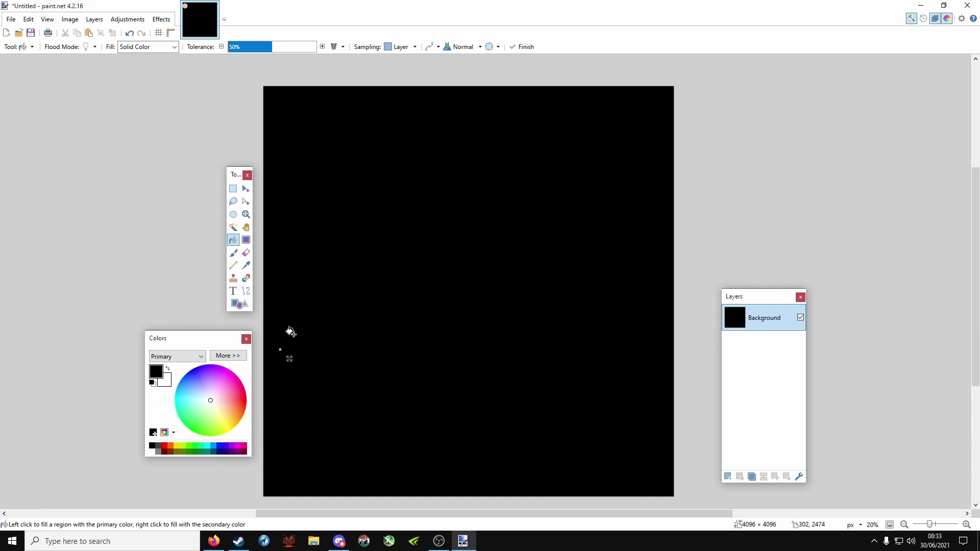
Paint a closed white loop outline on the canvas with the Paintbrush
{"action": "left_click", "coordinate": [233, 253]}
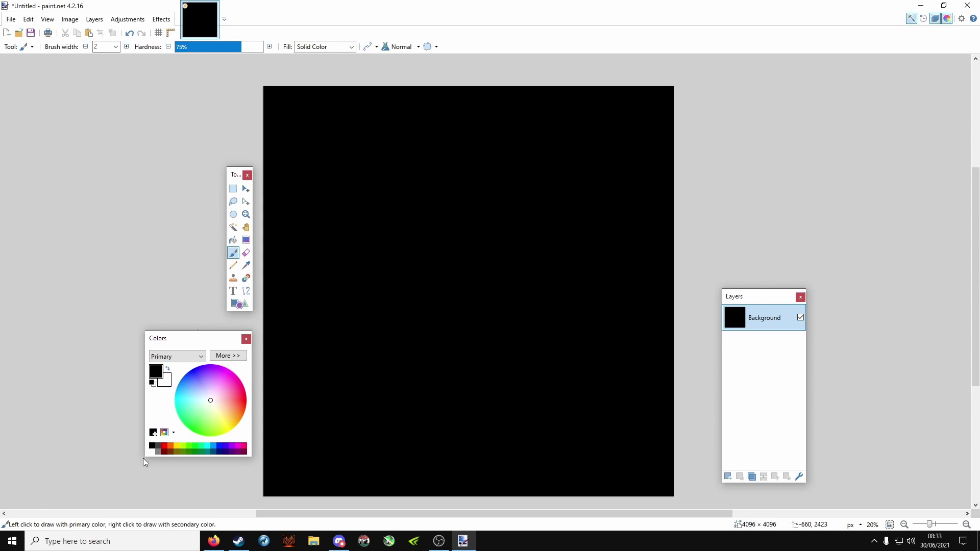
{"action": "left_click", "coordinate": [157, 448]}
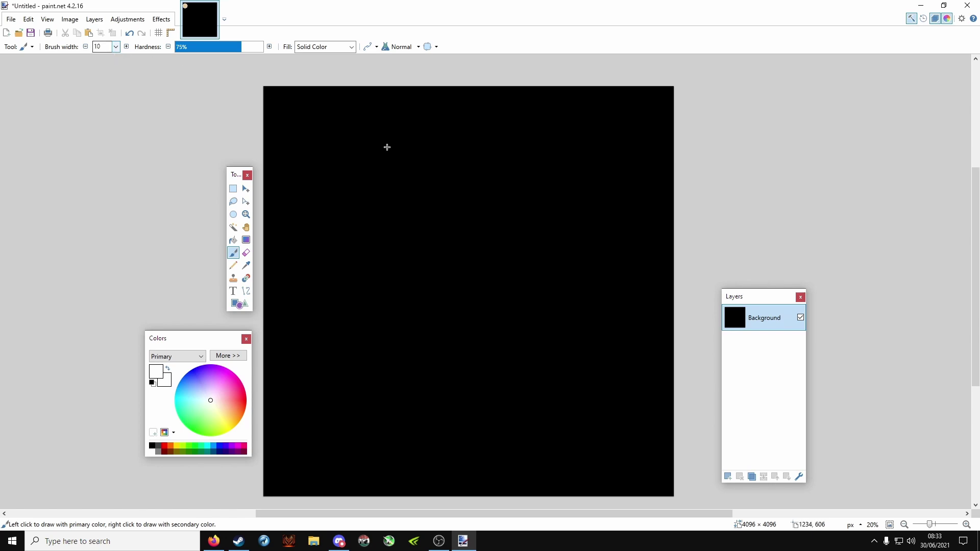
{"action": "mouse_move", "coordinate": [477, 107]}
{"action": "left_mouse_down"}
{"action": "mouse_move", "coordinate": [443, 108]}
{"action": "mouse_move", "coordinate": [375, 137]}
{"action": "mouse_move", "coordinate": [316, 218]}
{"action": "mouse_move", "coordinate": [298, 331]}
{"action": "mouse_move", "coordinate": [346, 411]}
{"action": "mouse_move", "coordinate": [459, 424]}
{"action": "mouse_move", "coordinate": [572, 391]}
{"action": "mouse_move", "coordinate": [638, 263]}
{"action": "mouse_move", "coordinate": [615, 172]}
{"action": "mouse_move", "coordinate": [485, 111]}
{"action": "left_mouse_up"}
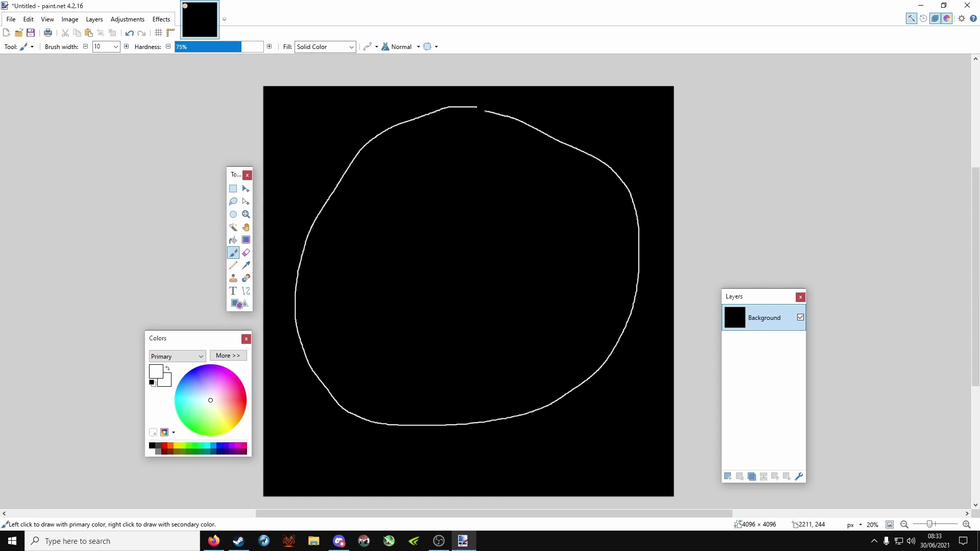
{"action": "scroll", "coordinate": [481, 118], "scroll_direction": "up", "scroll_amount": 5}
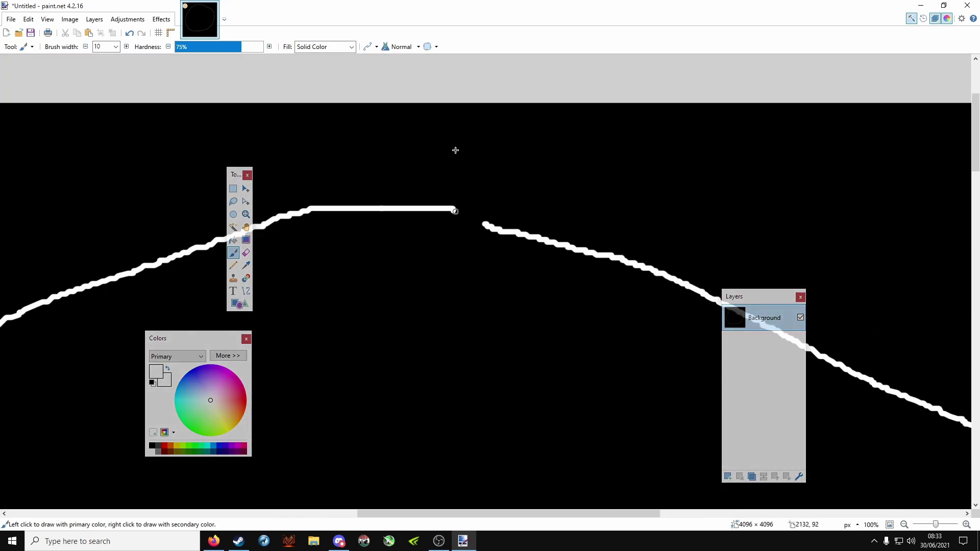
{"action": "left_click_drag", "start_coordinate": [486, 225], "coordinate": [452, 209]}
{"action": "scroll", "coordinate": [415, 335], "scroll_direction": "down", "scroll_amount": 4}
{"action": "scroll", "coordinate": [415, 353], "scroll_direction": "up", "scroll_amount": 1}
{"action": "scroll", "coordinate": [416, 357], "scroll_direction": "down", "scroll_amount": 2}
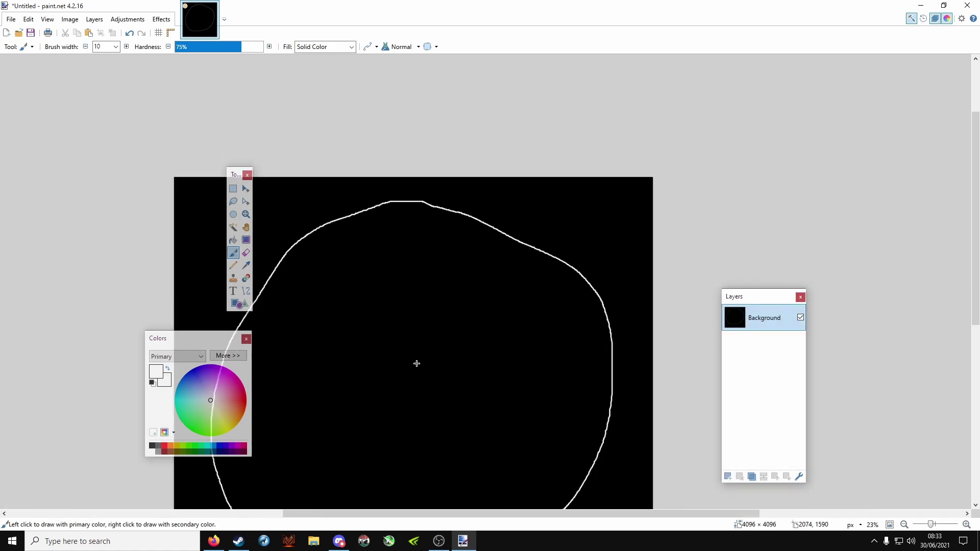
{"action": "scroll", "coordinate": [416, 361], "scroll_direction": "down", "scroll_amount": 2}
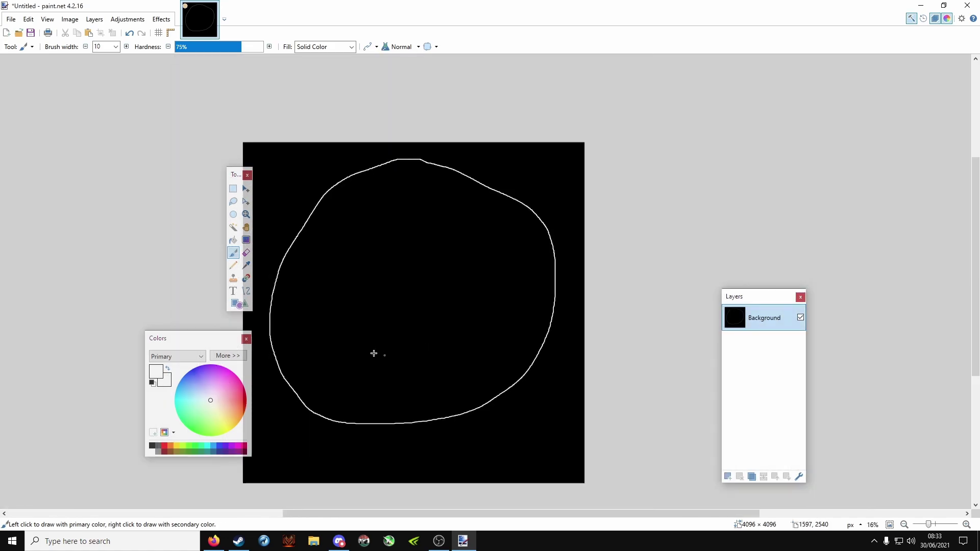
{"action": "left_click_drag", "start_coordinate": [366, 343], "coordinate": [385, 337]}
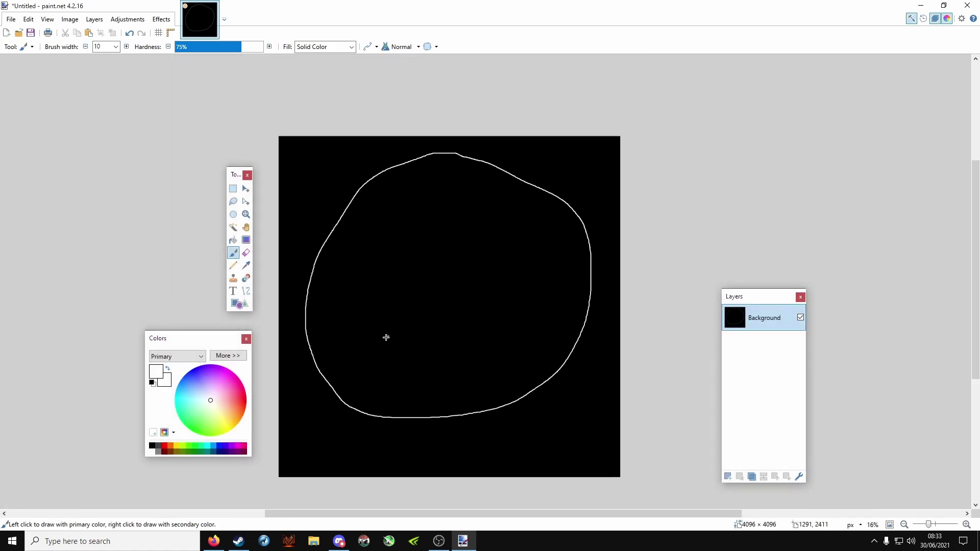
Fill the inside of the white loop with yellow-green
{"action": "left_click", "coordinate": [233, 240]}
{"action": "left_click_drag", "start_coordinate": [213, 419], "coordinate": [218, 435]}
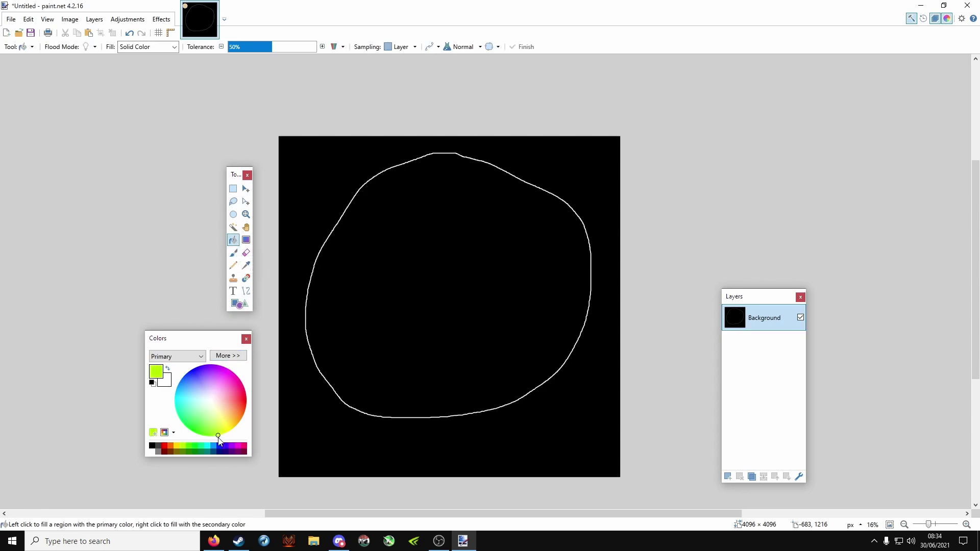
{"action": "left_click", "coordinate": [407, 281]}
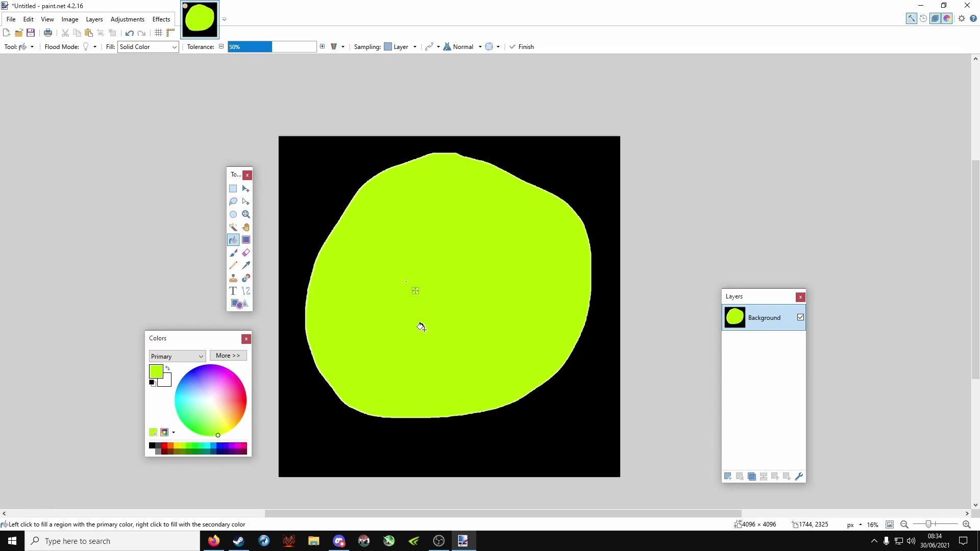
Save the image as mymap.dds in DDS format
{"action": "left_click", "coordinate": [11, 19]}
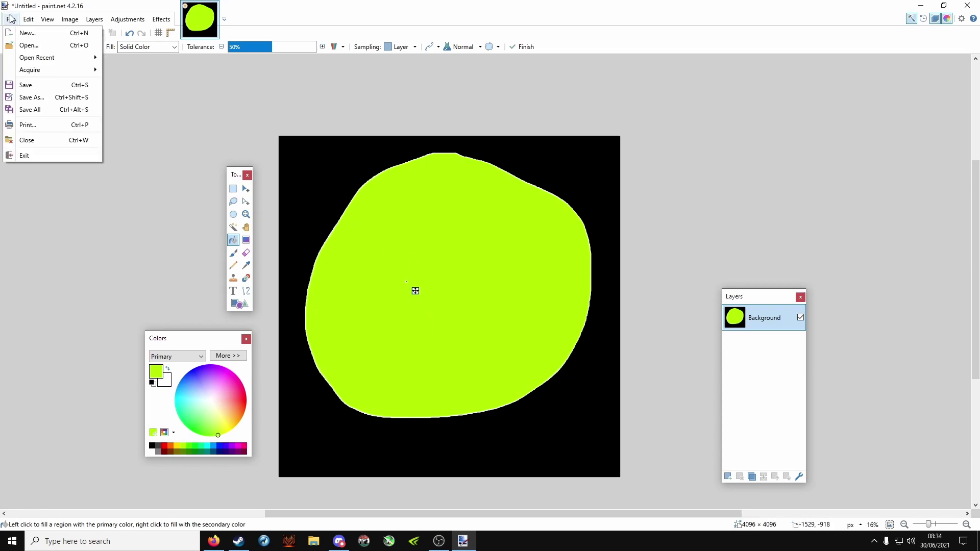
{"action": "left_click", "coordinate": [59, 97]}
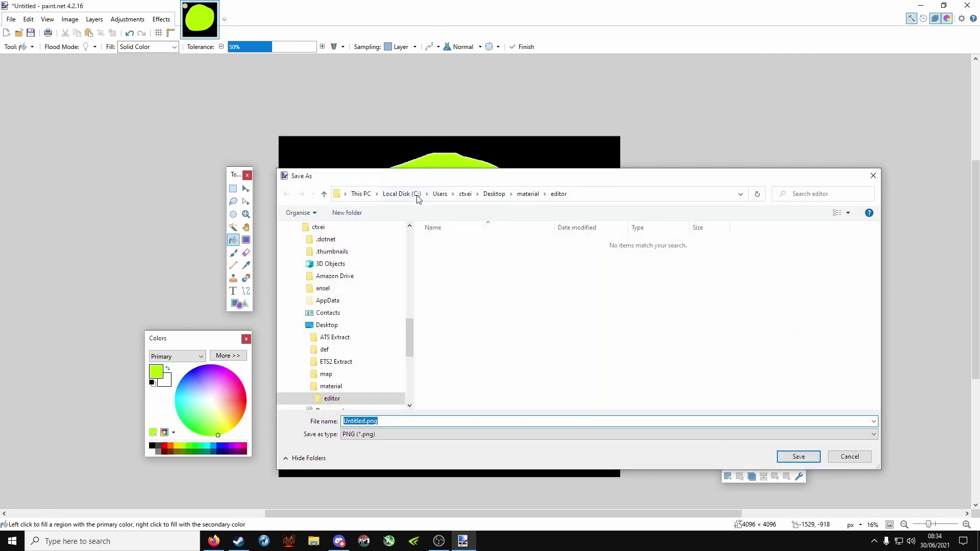
{"action": "type", "text": "mymap"}
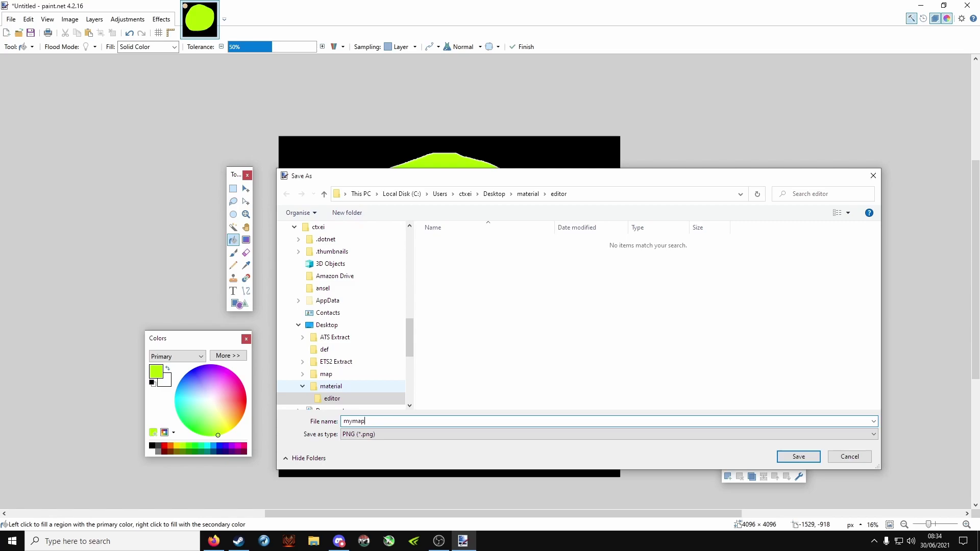
{"action": "left_click", "coordinate": [392, 435]}
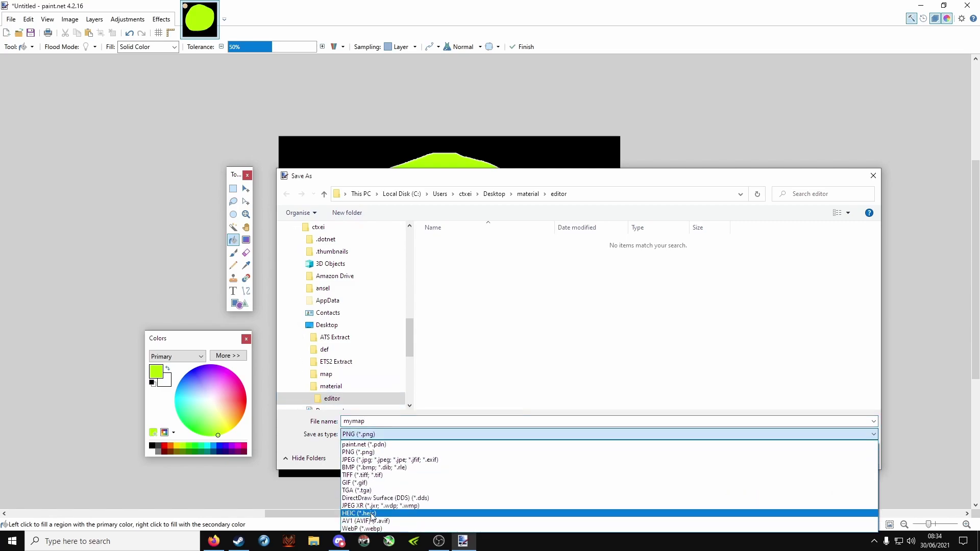
{"action": "left_click", "coordinate": [374, 498]}
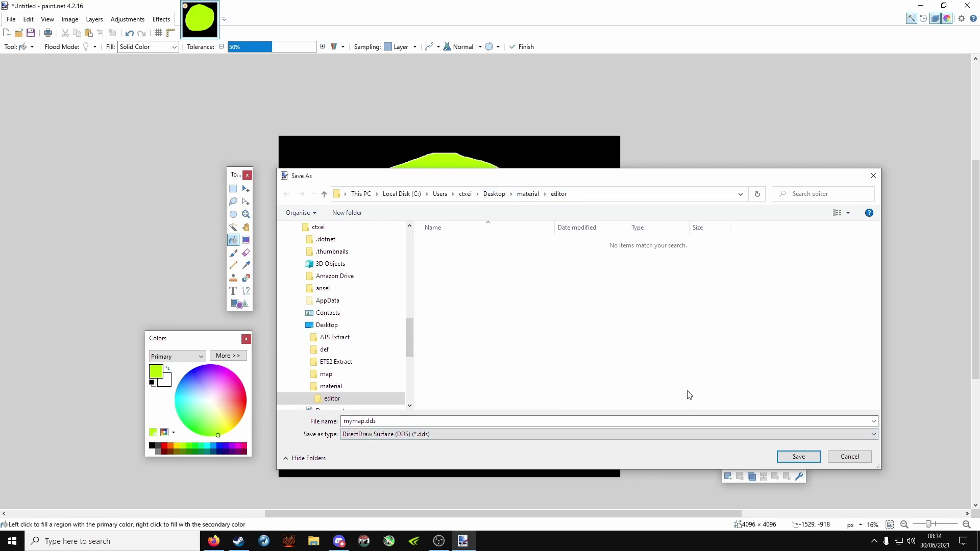
{"action": "left_click", "coordinate": [780, 452]}
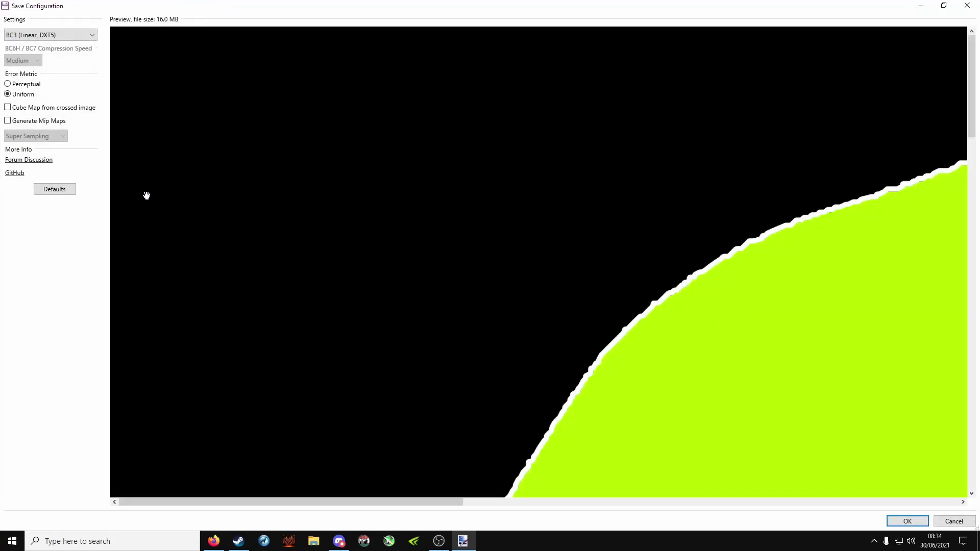
Confirm DDS settings with BC3 (Linear, DXT5) compression and no mip maps
{"action": "left_click", "coordinate": [68, 38]}
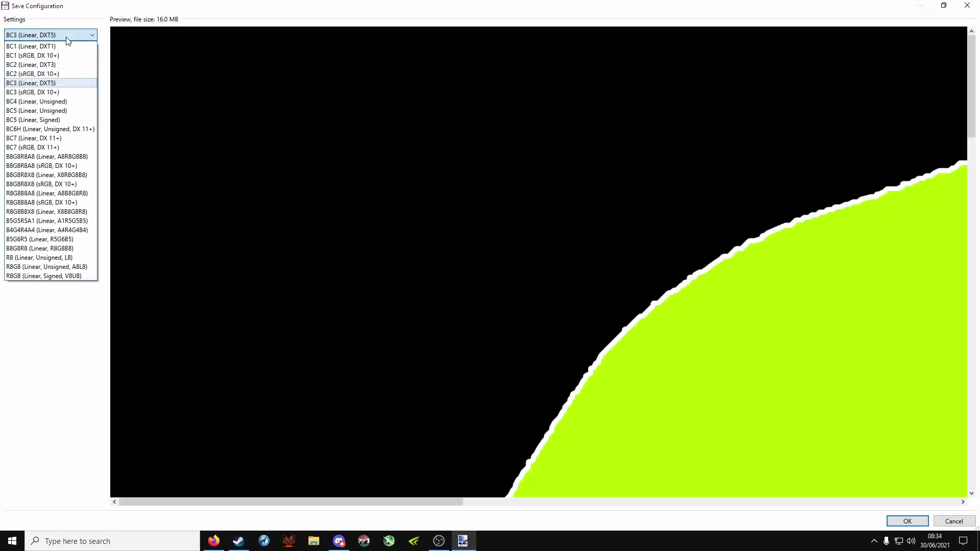
{"action": "left_click", "coordinate": [60, 83]}
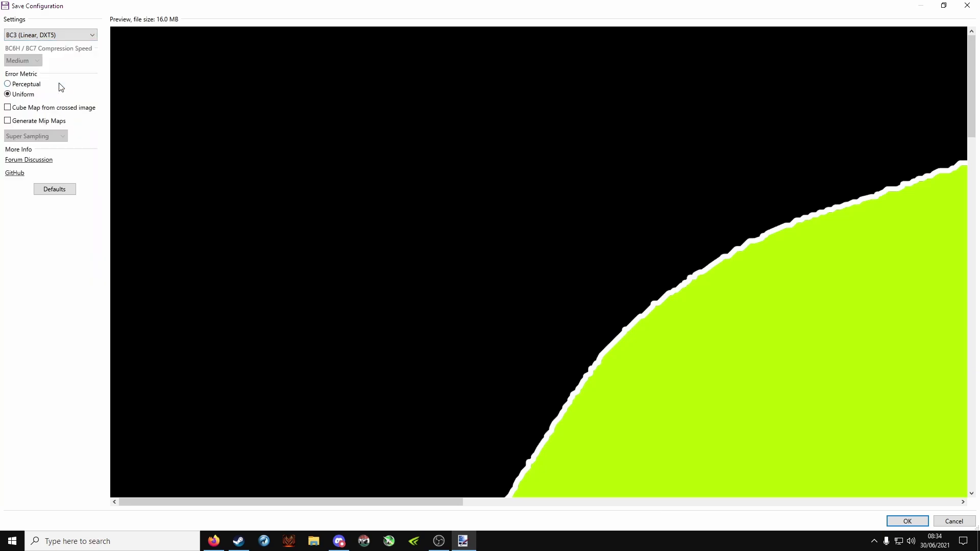
{"action": "left_click", "coordinate": [29, 123]}
{"action": "left_click", "coordinate": [29, 123]}
{"action": "left_click", "coordinate": [905, 519]}
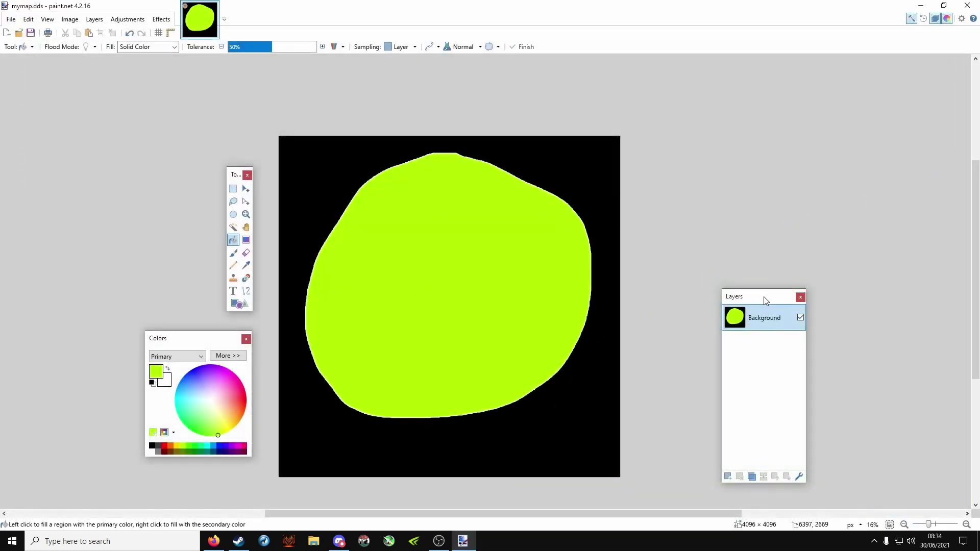
{"action": "left_click", "coordinate": [967, 6]}
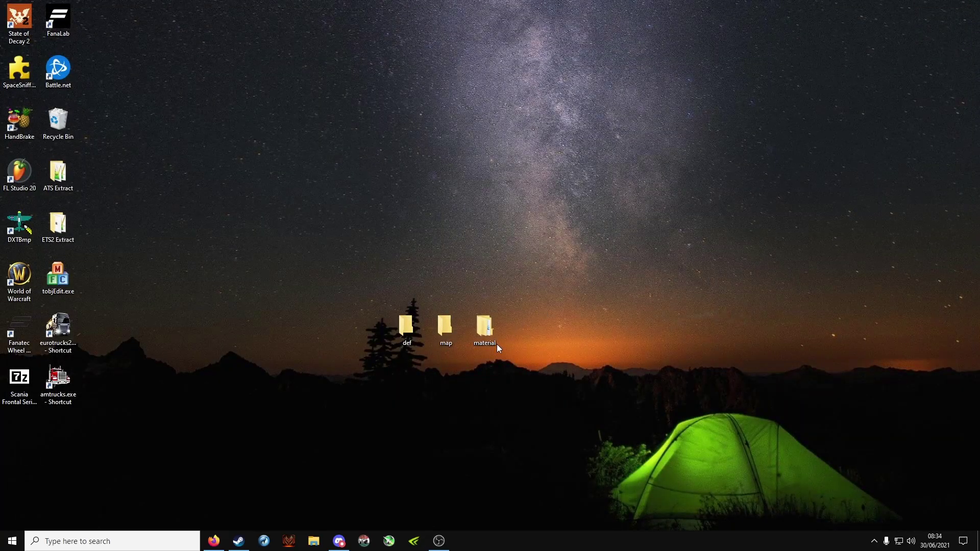
{"action": "double_click", "coordinate": [405, 324]}
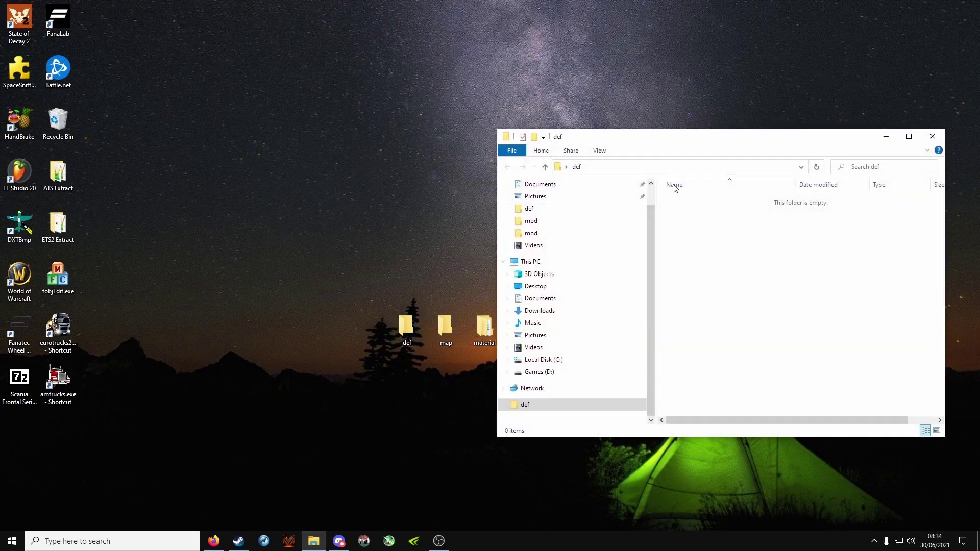
{"action": "left_click", "coordinate": [934, 134]}
{"action": "double_click", "coordinate": [436, 323]}
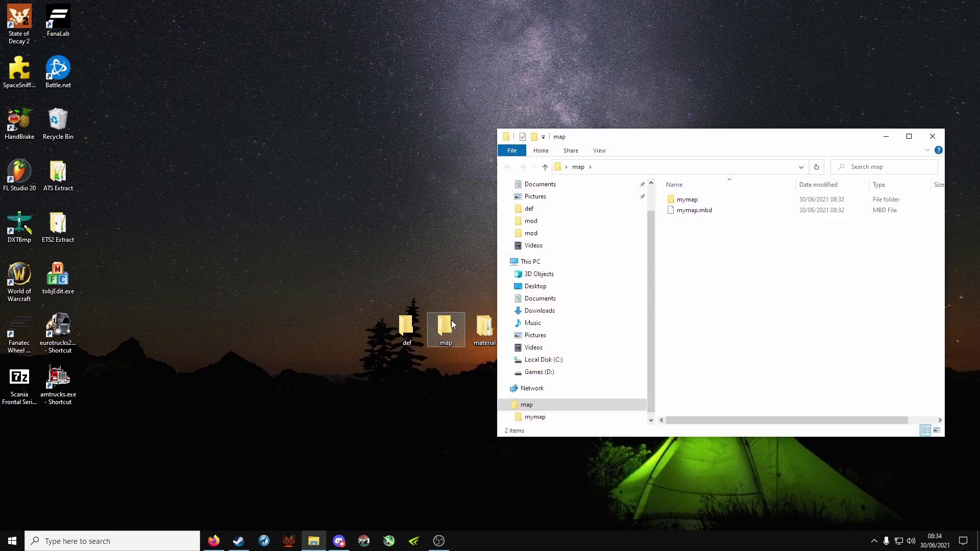
{"action": "left_click", "coordinate": [933, 135]}
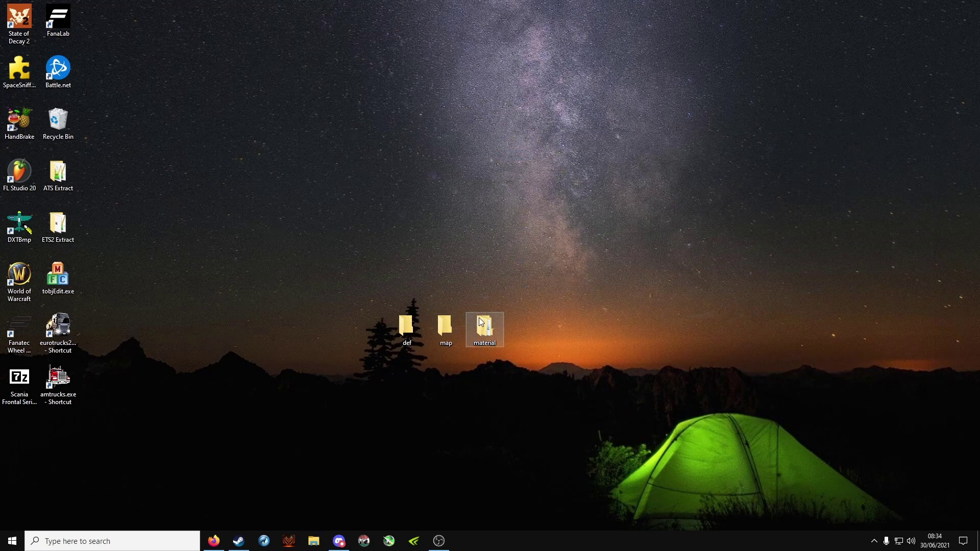
{"action": "double_click", "coordinate": [484, 326]}
{"action": "double_click", "coordinate": [699, 201]}
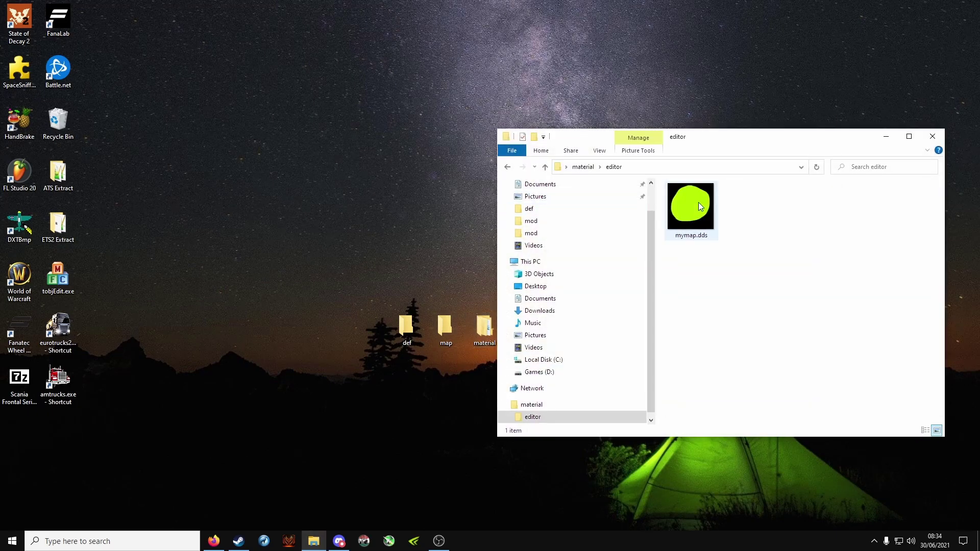
{"action": "left_click", "coordinate": [933, 137]}
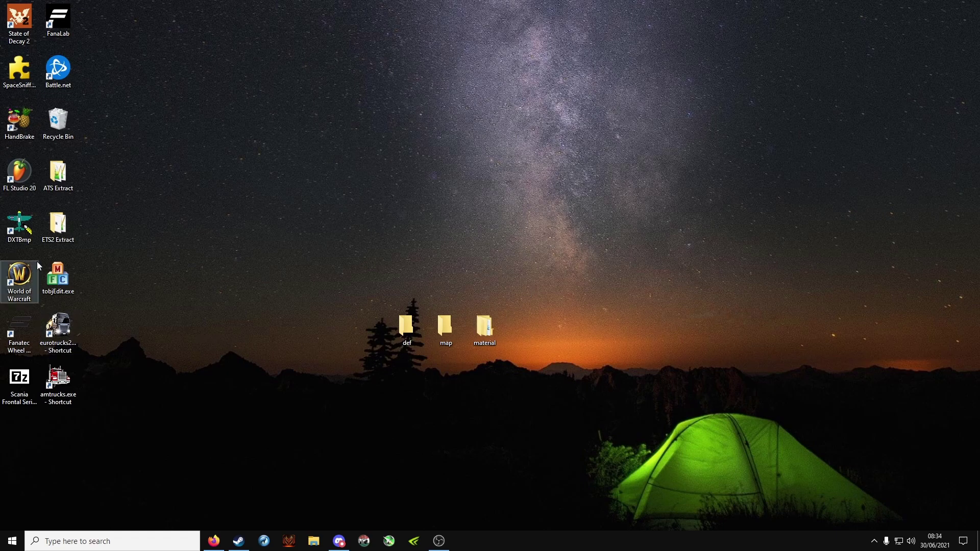
Launch tobjEdit and enter the material/editor/mymap texture path
{"action": "double_click", "coordinate": [58, 275]}
{"action": "left_click_drag", "start_coordinate": [182, 102], "coordinate": [274, 272]}
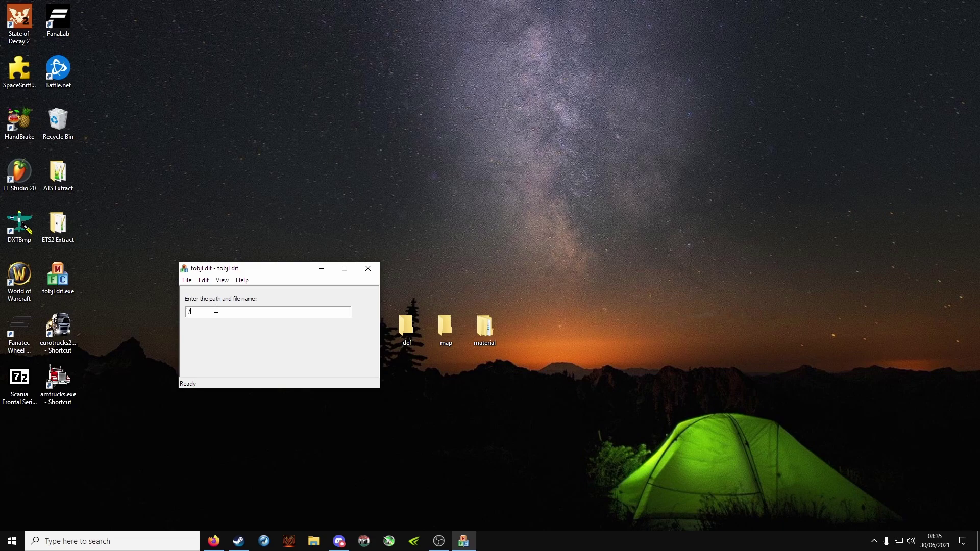
{"action": "type", "text": "material/editor/mymap.dds"}
Save the texture definition as mymap.tobj on the desktop and close tobjEdit
{"action": "left_click", "coordinate": [187, 280]}
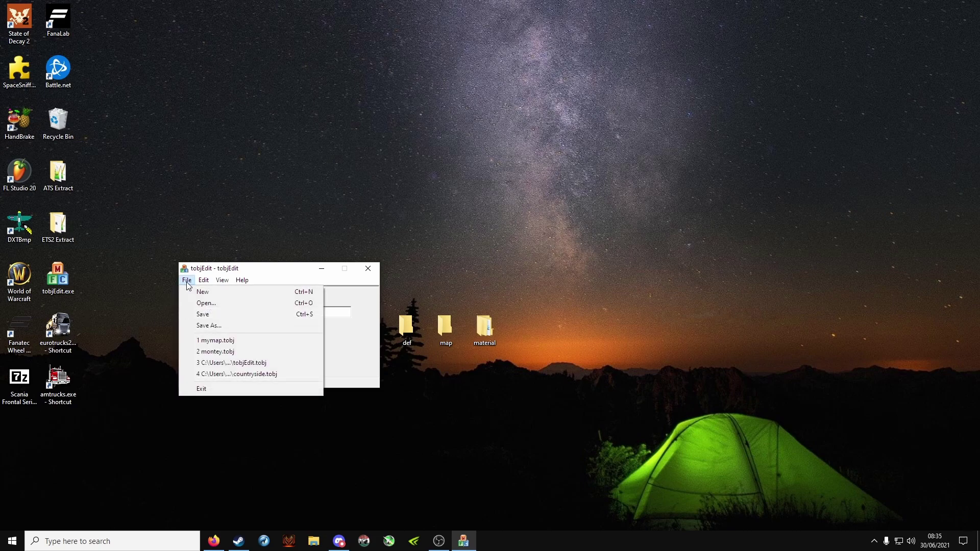
{"action": "left_click", "coordinate": [247, 326]}
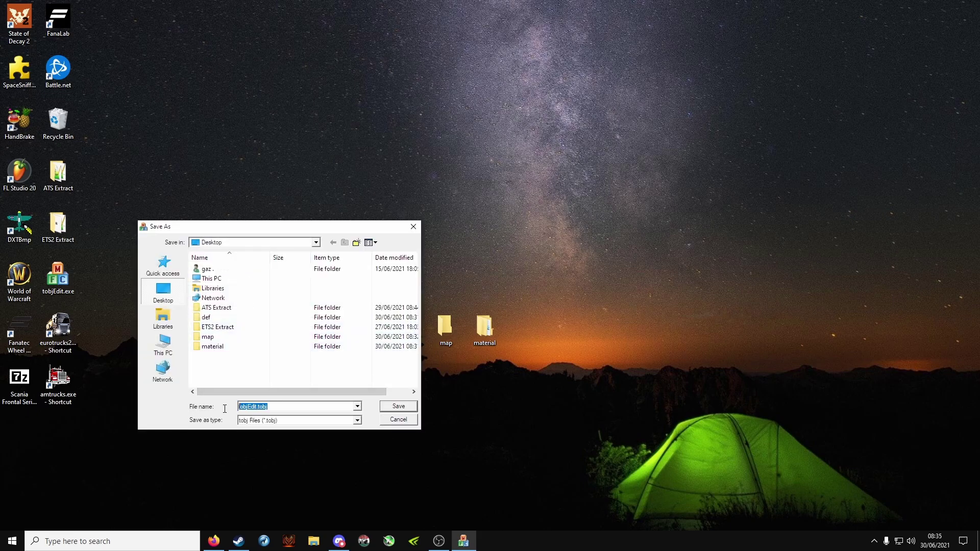
{"action": "type", "text": "mymap"}
{"action": "left_click", "coordinate": [391, 408]}
{"action": "left_click", "coordinate": [368, 268]}
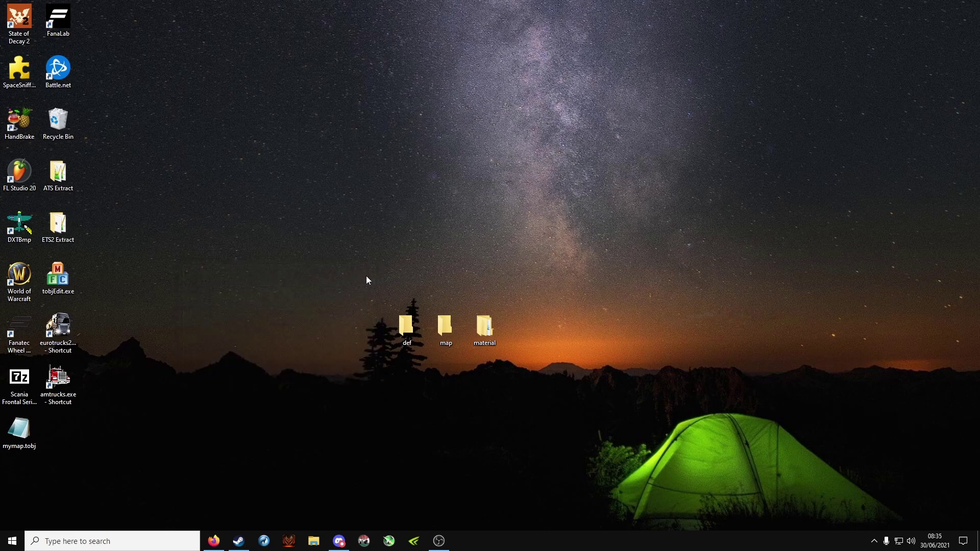
Drag mymap.tobj from the desktop into material\editor beside mymap.dds
{"action": "double_click", "coordinate": [486, 325]}
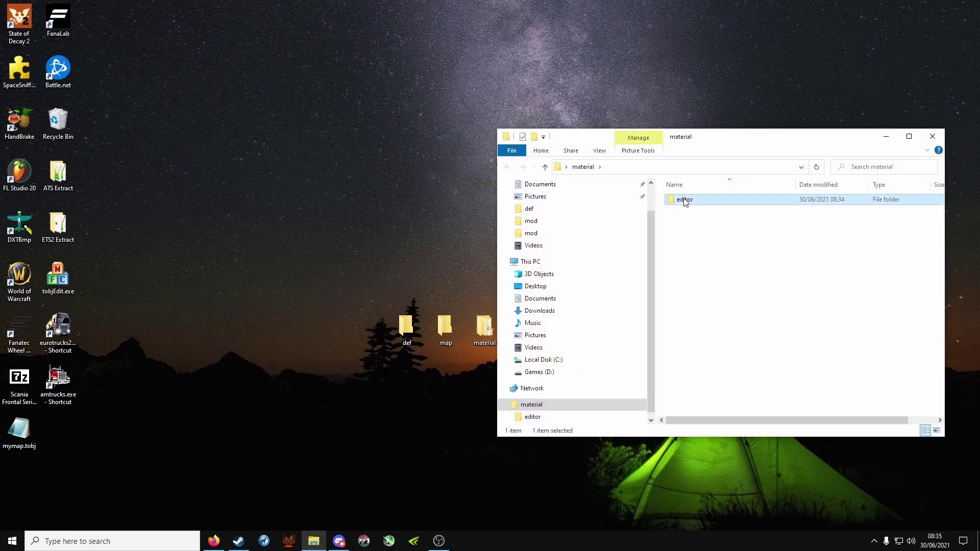
{"action": "double_click", "coordinate": [685, 199]}
{"action": "left_click_drag", "start_coordinate": [19, 430], "coordinate": [755, 249]}
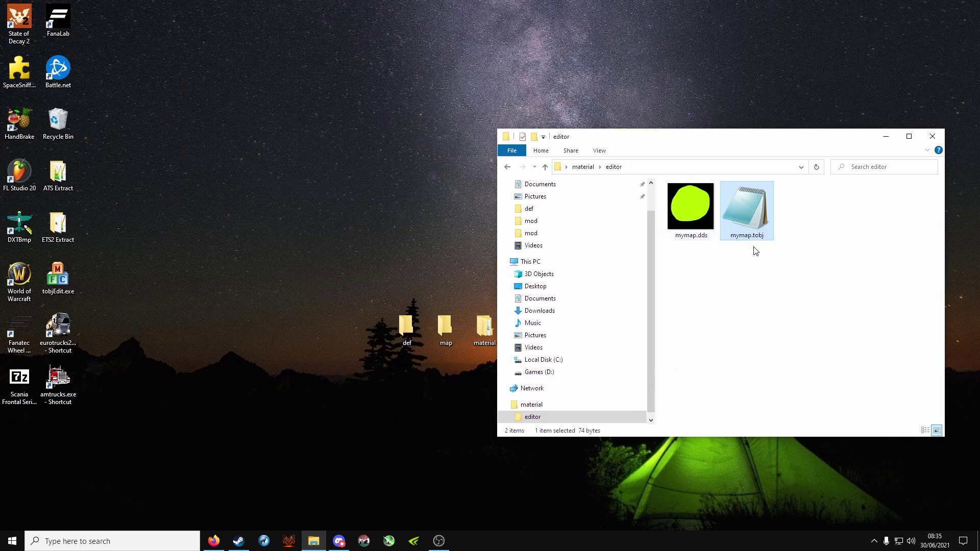
{"action": "left_click", "coordinate": [940, 141]}
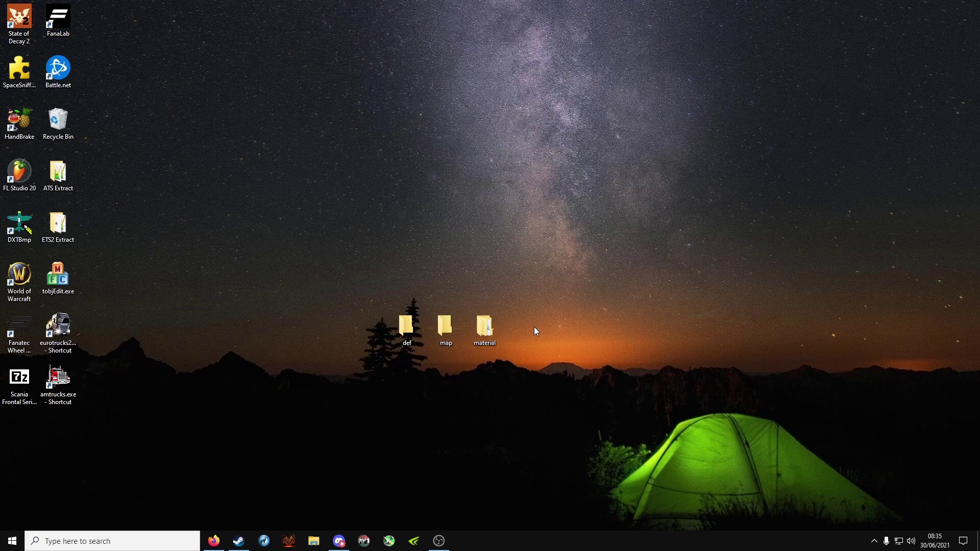
Select the Material definition file code block in the Editor backgrounds guide, then search for Notepad
{"action": "left_click", "coordinate": [213, 542]}
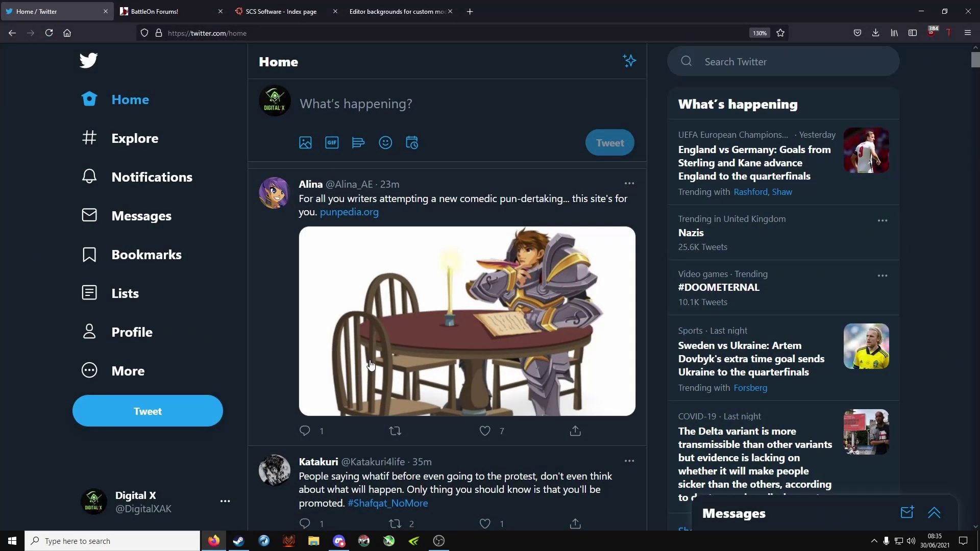
{"action": "left_click", "coordinate": [392, 6]}
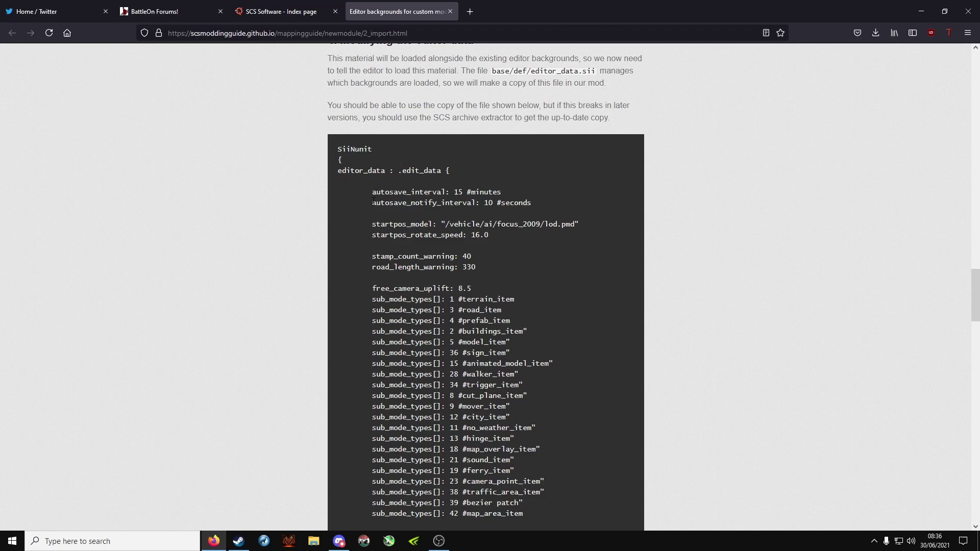
{"action": "scroll", "coordinate": [412, 219], "scroll_direction": "up", "scroll_amount": 4}
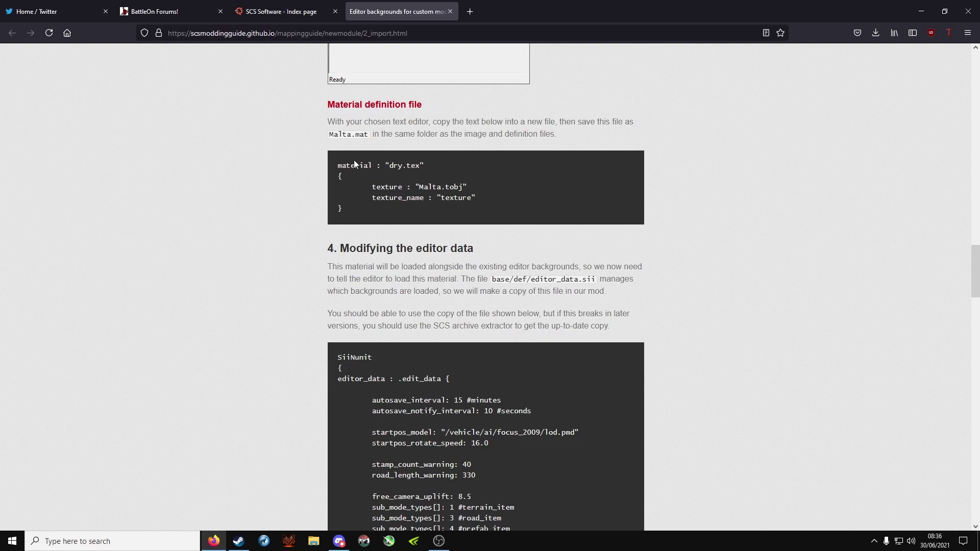
{"action": "left_click_drag", "start_coordinate": [337, 166], "coordinate": [490, 204]}
{"action": "key", "text": "ctrl+c"}
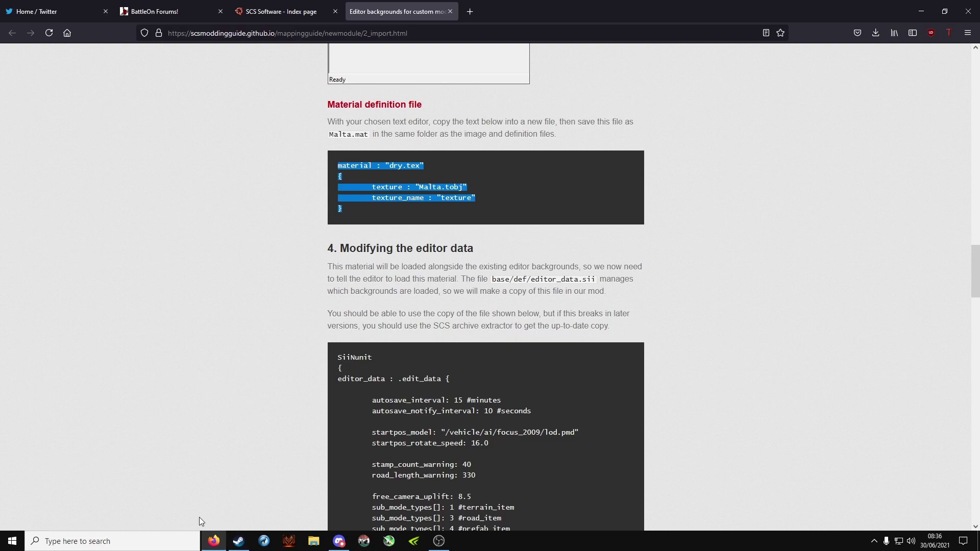
{"action": "left_click", "coordinate": [189, 541]}
Paste the copied material definition into a new Notepad++ document
{"action": "type", "text": "note"}
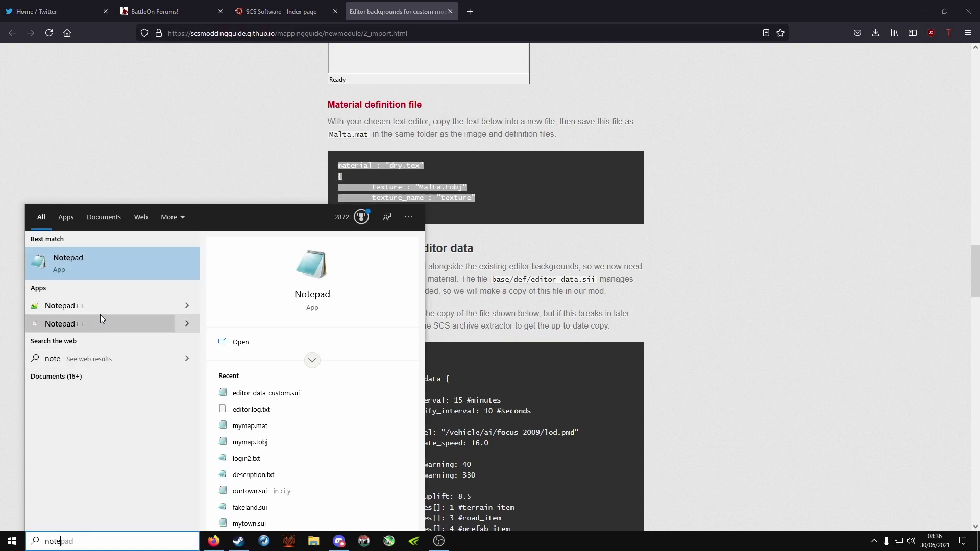
{"action": "left_click", "coordinate": [102, 317]}
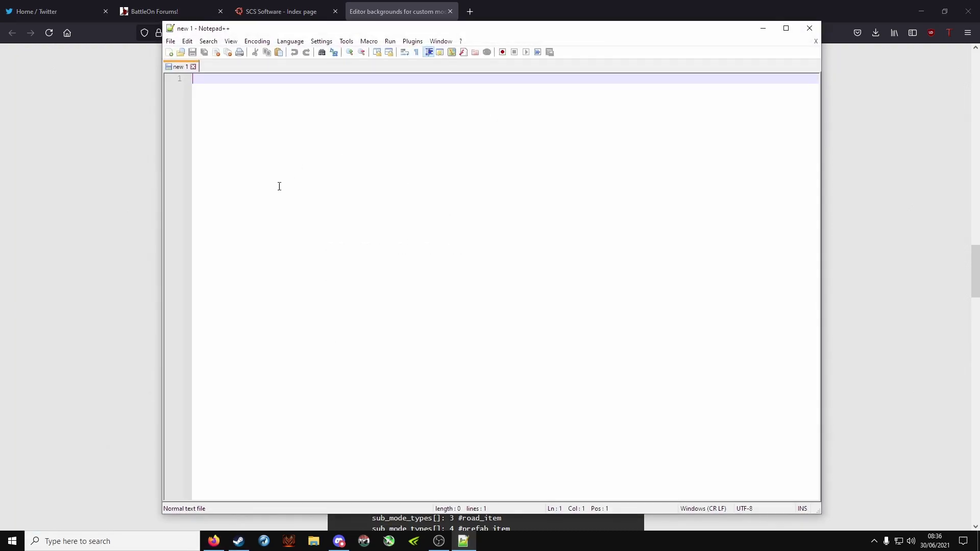
{"action": "key", "text": "ctrl+v"}
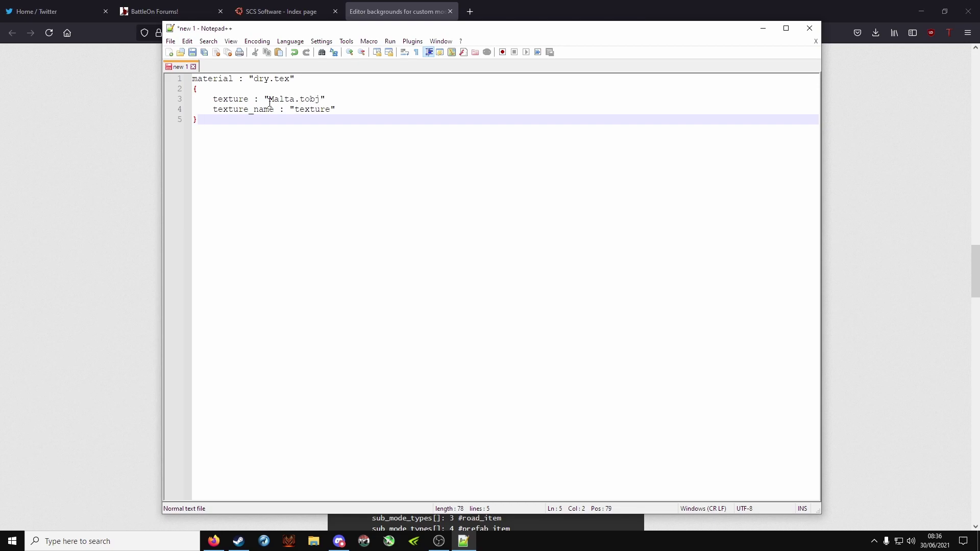
Change the texture reference from Malta.tobj to mymap.tobj
{"action": "left_click", "coordinate": [225, 99]}
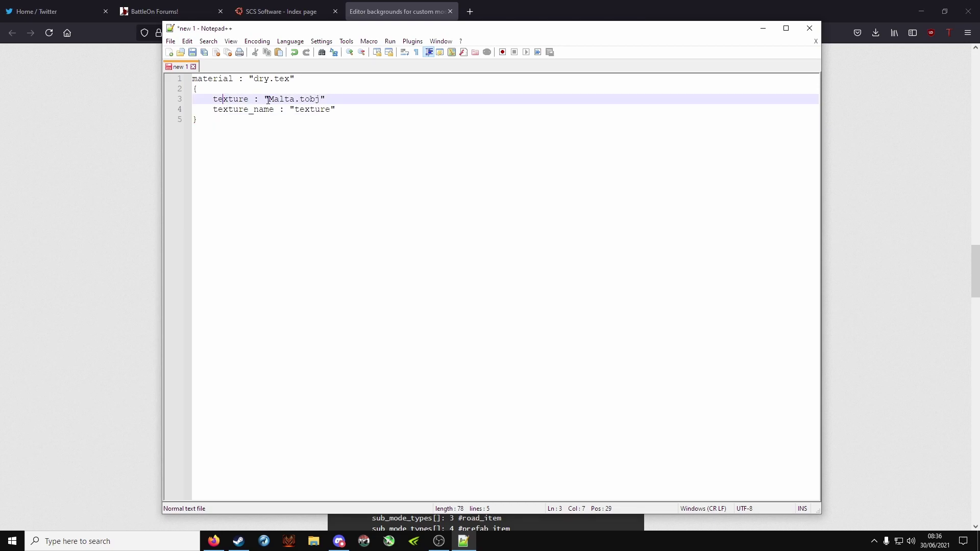
{"action": "left_click", "coordinate": [296, 99]}
{"action": "key", "text": "BackSpace"}
{"action": "key", "text": "BackSpace"}
{"action": "key", "text": "BackSpace"}
{"action": "key", "text": "BackSpace"}
{"action": "key", "text": "BackSpace"}
{"action": "type", "text": "mymap"}
{"action": "left_click", "coordinate": [289, 135]}
{"action": "left_click", "coordinate": [214, 100]}
{"action": "left_click", "coordinate": [360, 143]}
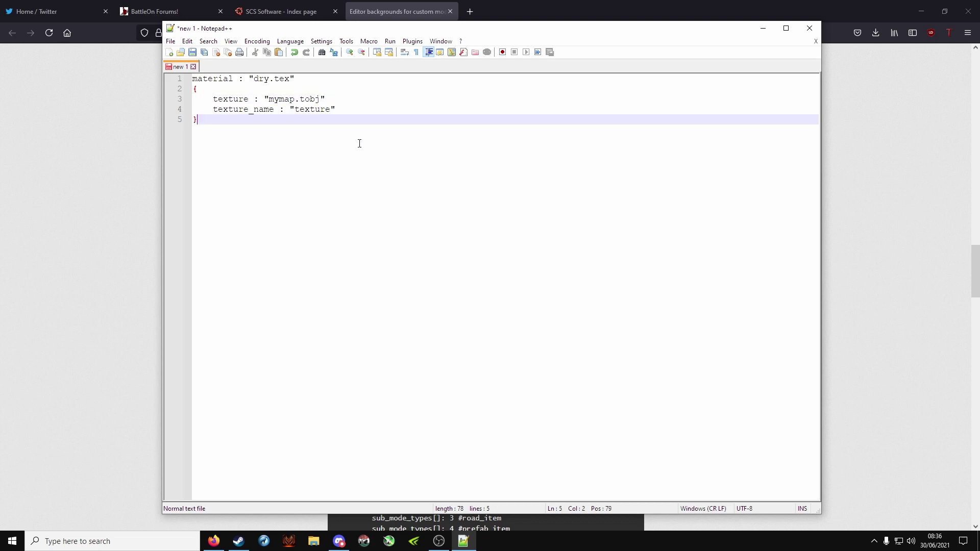
Save the text to the Desktop under the name mymap
{"action": "left_click", "coordinate": [170, 41]}
{"action": "left_click", "coordinate": [194, 132]}
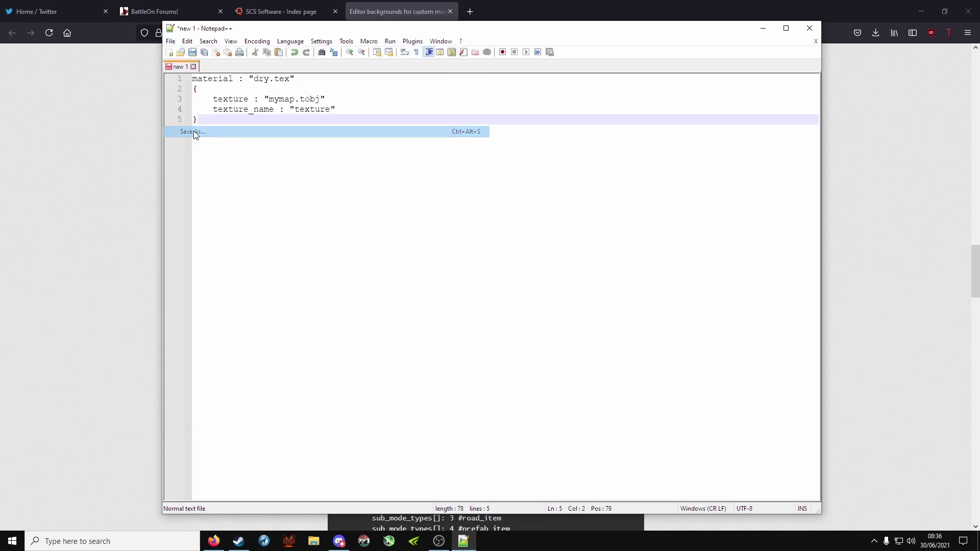
{"action": "scroll", "coordinate": [225, 159], "scroll_direction": "up", "scroll_amount": 15}
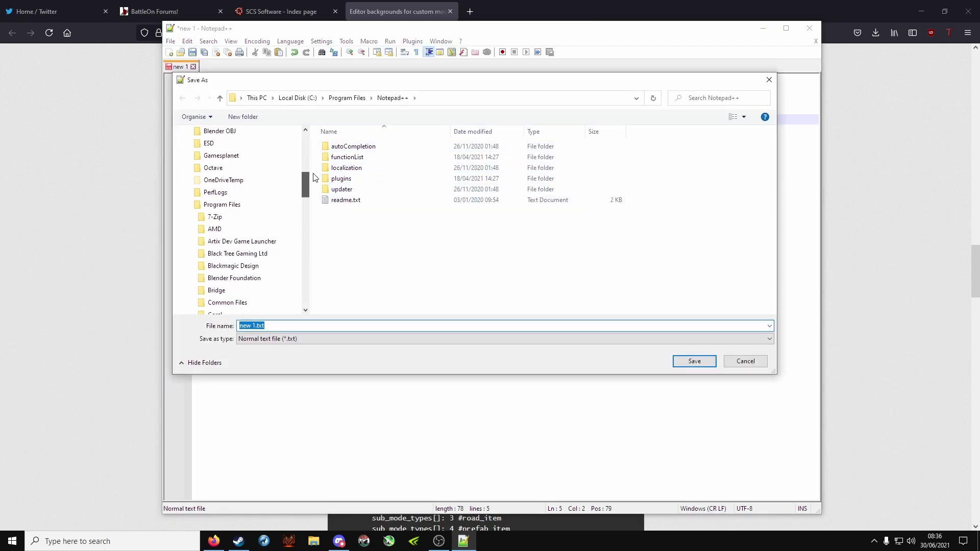
{"action": "left_click", "coordinate": [223, 152]}
{"action": "left_click", "coordinate": [245, 326]}
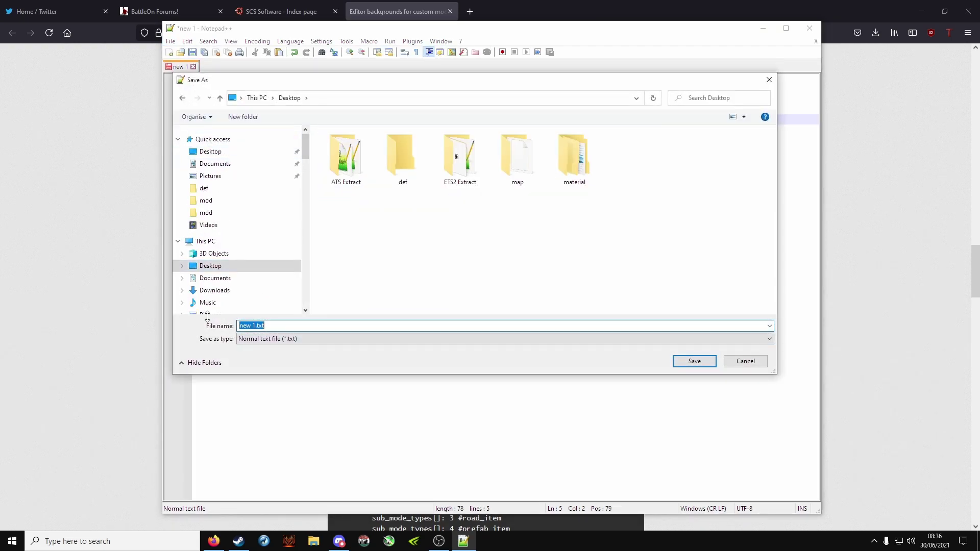
{"action": "type", "text": "mymap"}
Save it as mymap.mat with All types, then close Notepad++ and minimize Firefox
{"action": "left_click", "coordinate": [278, 339]}
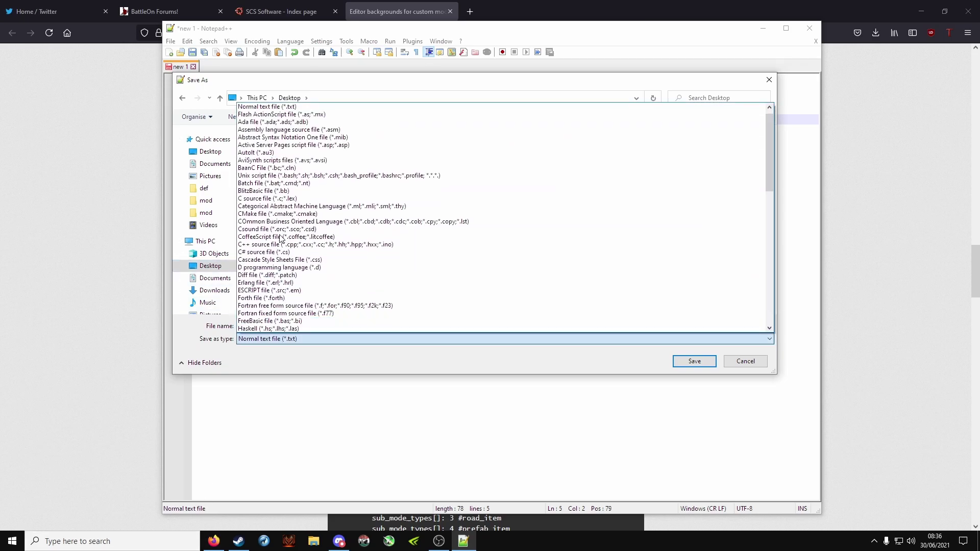
{"action": "left_click", "coordinate": [256, 107]}
{"action": "left_click", "coordinate": [294, 326]}
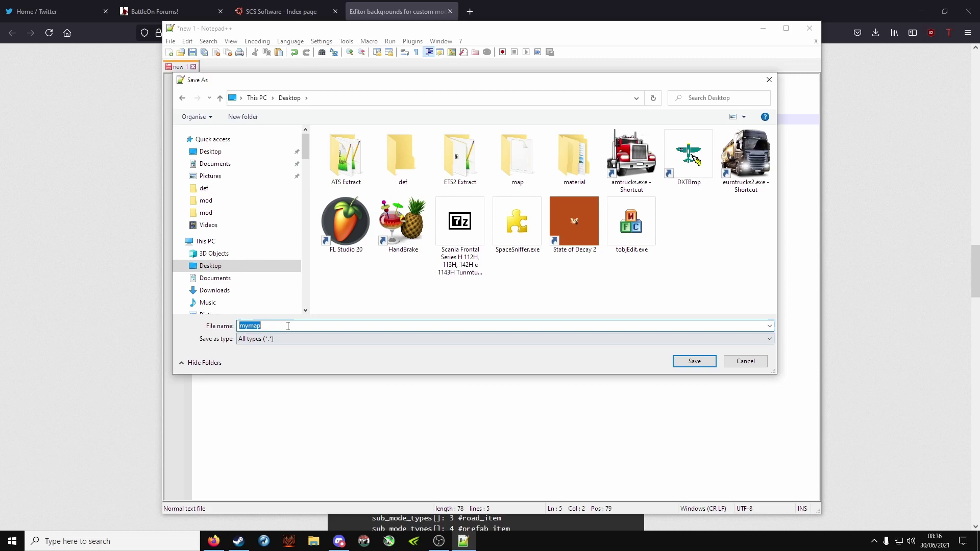
{"action": "left_click", "coordinate": [295, 325]}
{"action": "type", "text": ".ma"}
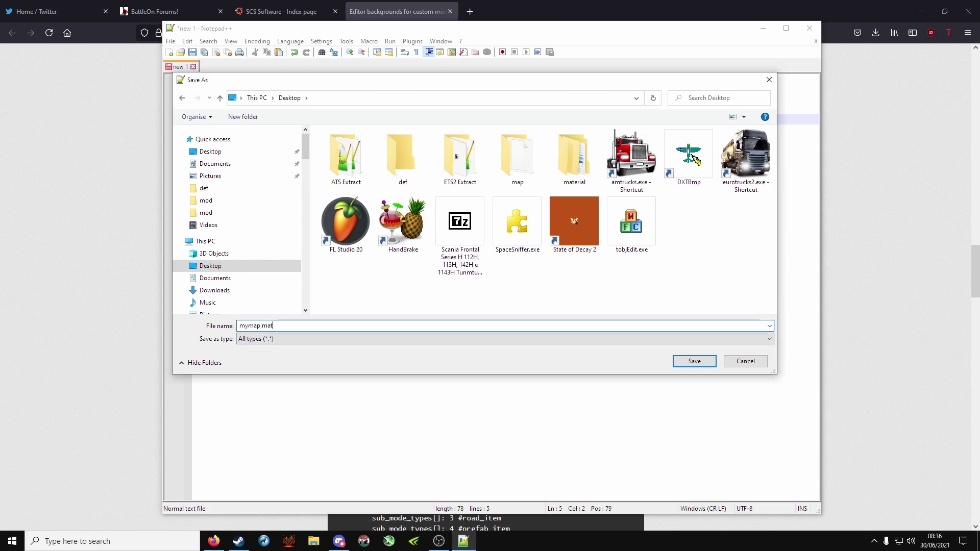
{"action": "type", "text": "t"}
{"action": "left_click", "coordinate": [681, 362]}
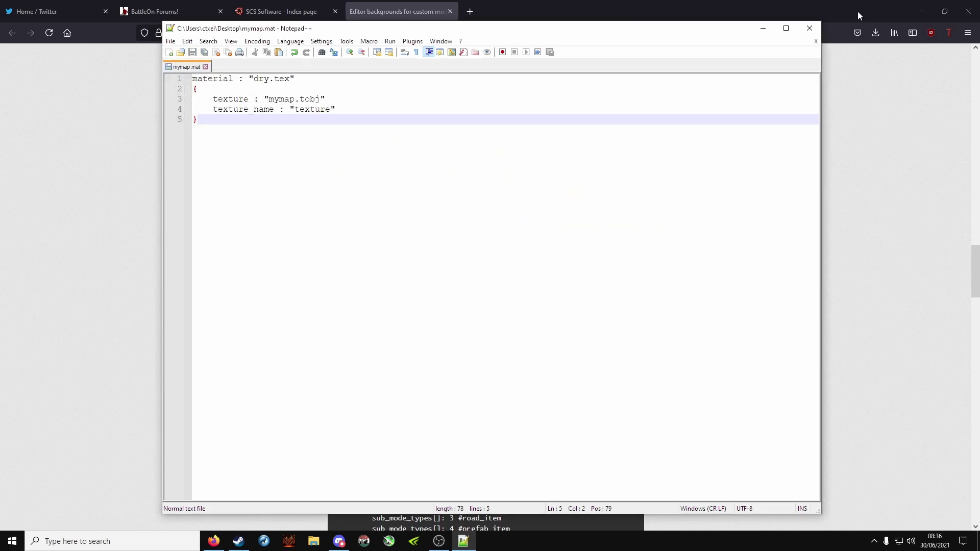
{"action": "left_click", "coordinate": [810, 28]}
{"action": "left_click", "coordinate": [922, 11]}
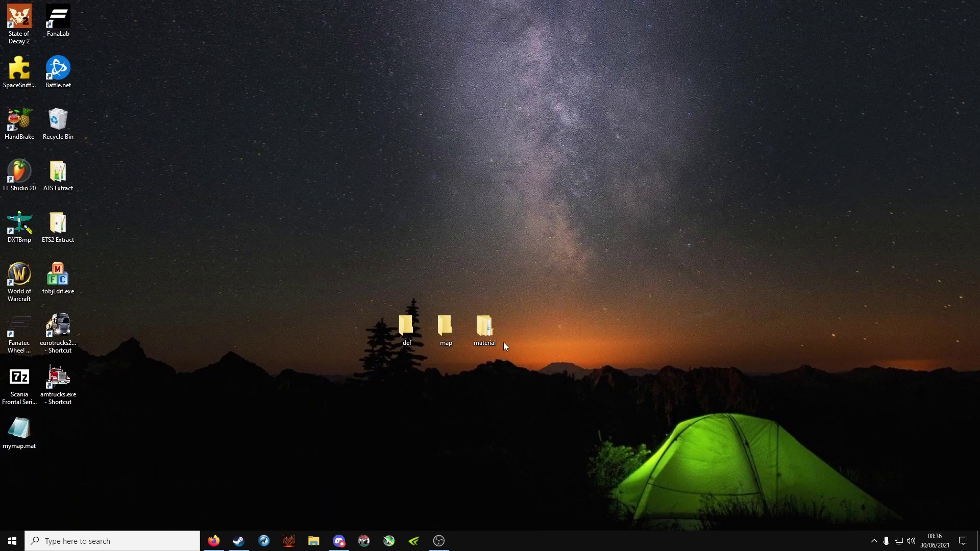
Drag mymap.mat into material/editor beside mymap.dds and mymap.tobj, then close the folder
{"action": "double_click", "coordinate": [487, 334]}
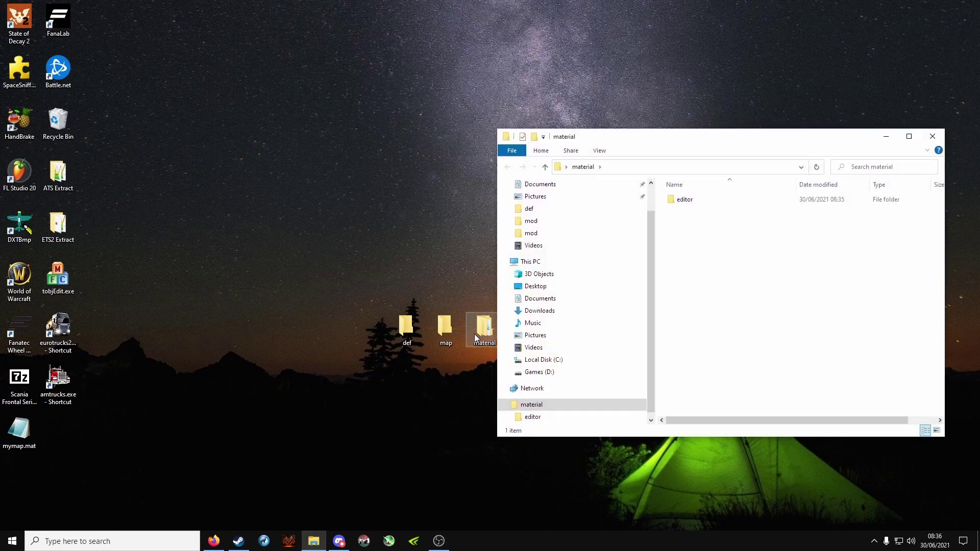
{"action": "double_click", "coordinate": [684, 200]}
{"action": "left_click_drag", "start_coordinate": [16, 435], "coordinate": [809, 236]}
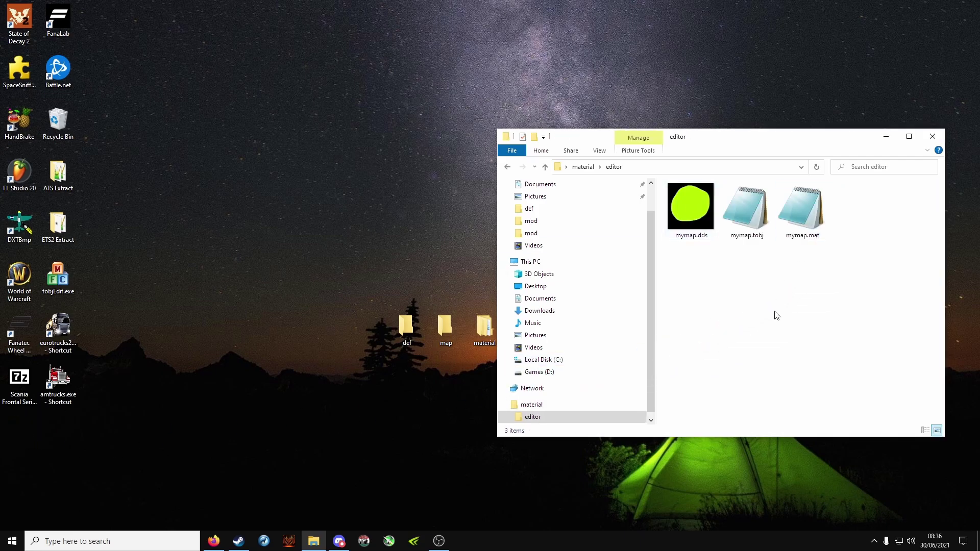
{"action": "left_click", "coordinate": [707, 209]}
{"action": "left_click", "coordinate": [756, 215]}
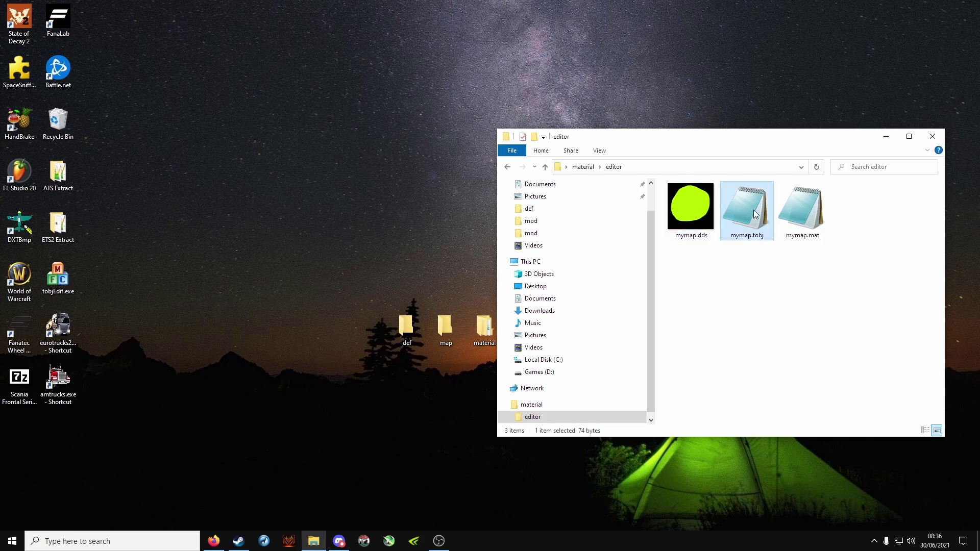
{"action": "left_click", "coordinate": [806, 212]}
{"action": "left_click", "coordinate": [782, 320]}
{"action": "left_click", "coordinate": [933, 137]}
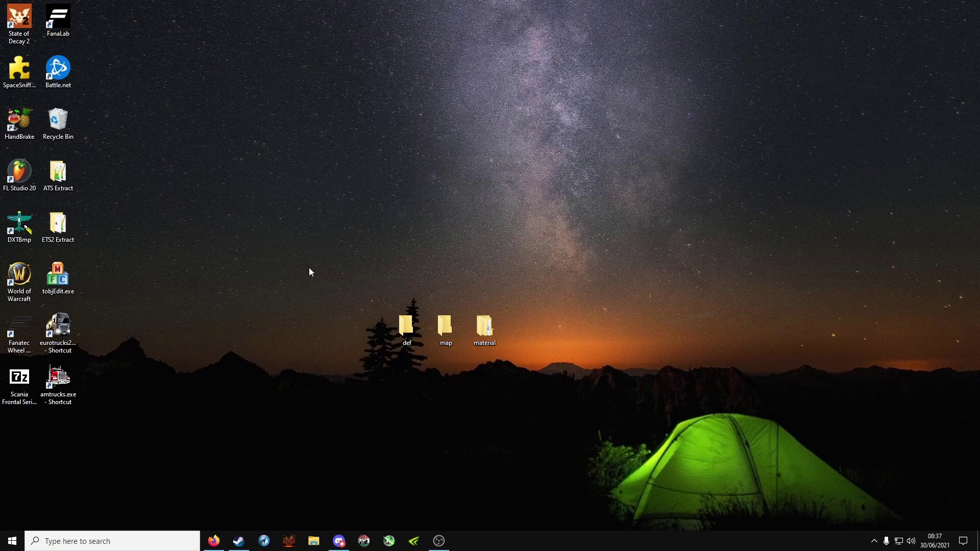
Open editor_data.sii from the ETS2 Extract def folder in Notepad++
{"action": "left_click", "coordinate": [97, 545]}
{"action": "type", "text": "note"}
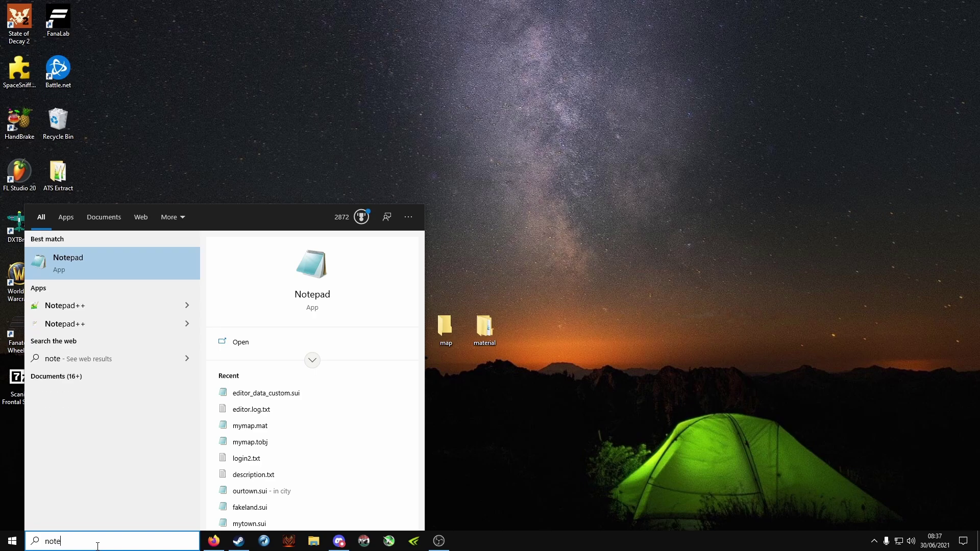
{"action": "left_click", "coordinate": [100, 299]}
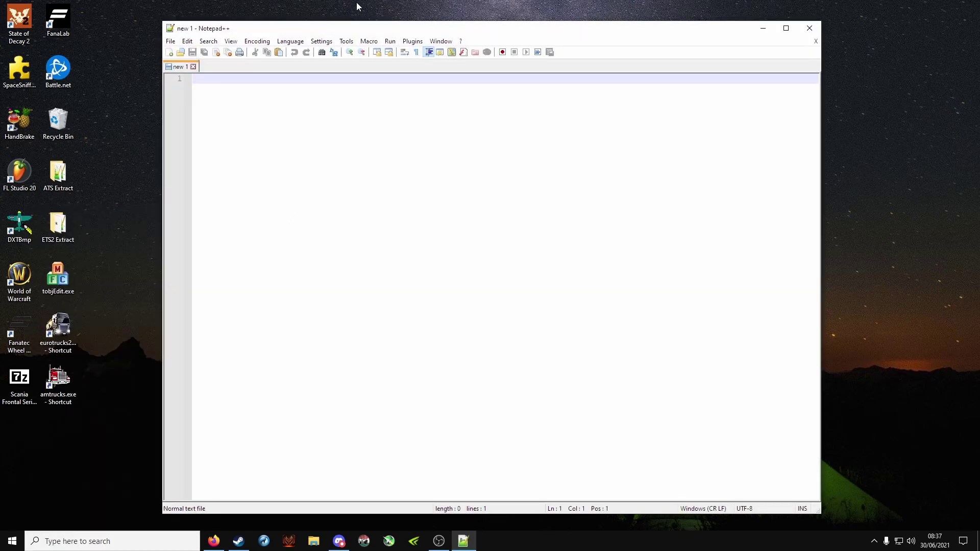
{"action": "double_click", "coordinate": [59, 225]}
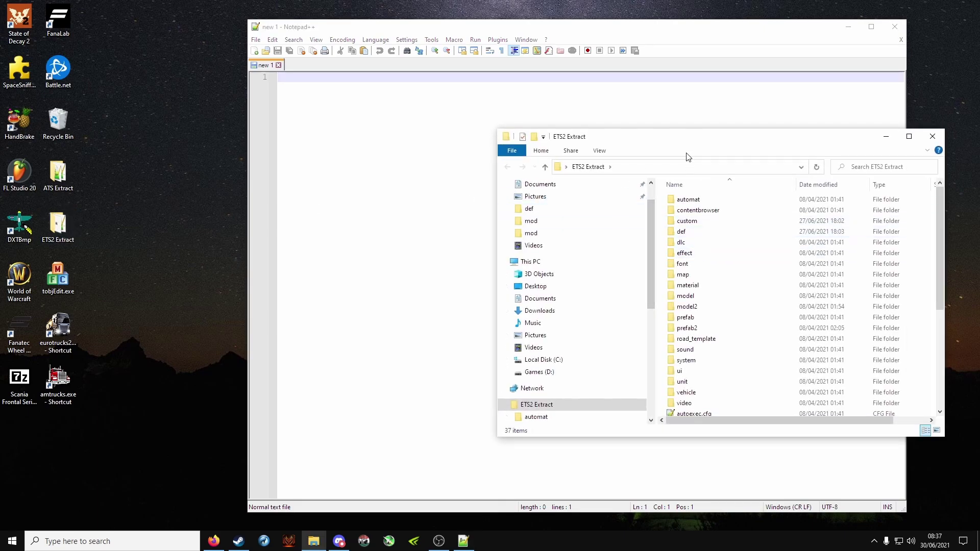
{"action": "left_click_drag", "start_coordinate": [689, 136], "coordinate": [518, 125]}
{"action": "double_click", "coordinate": [521, 224]}
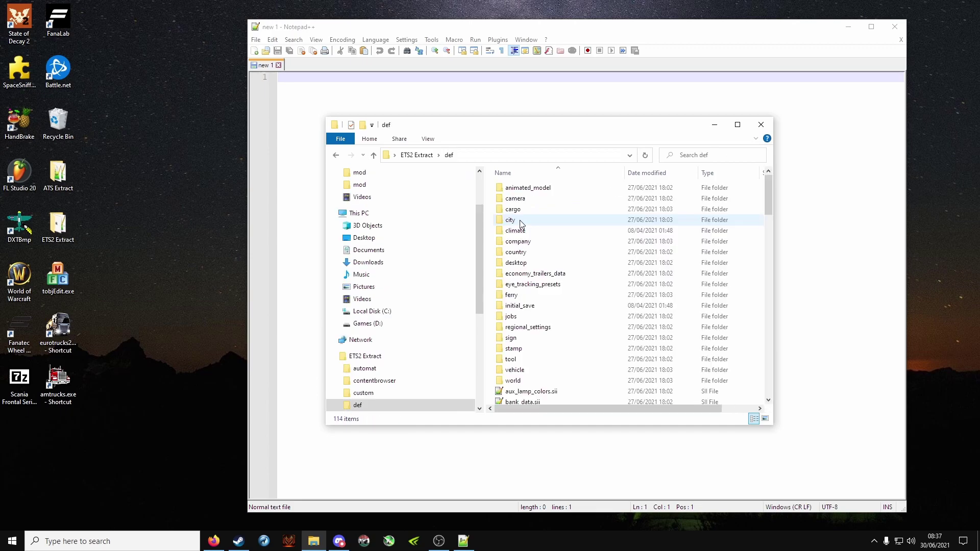
{"action": "scroll", "coordinate": [539, 307], "scroll_direction": "down", "scroll_amount": 10}
{"action": "scroll", "coordinate": [538, 309], "scroll_direction": "down", "scroll_amount": 3}
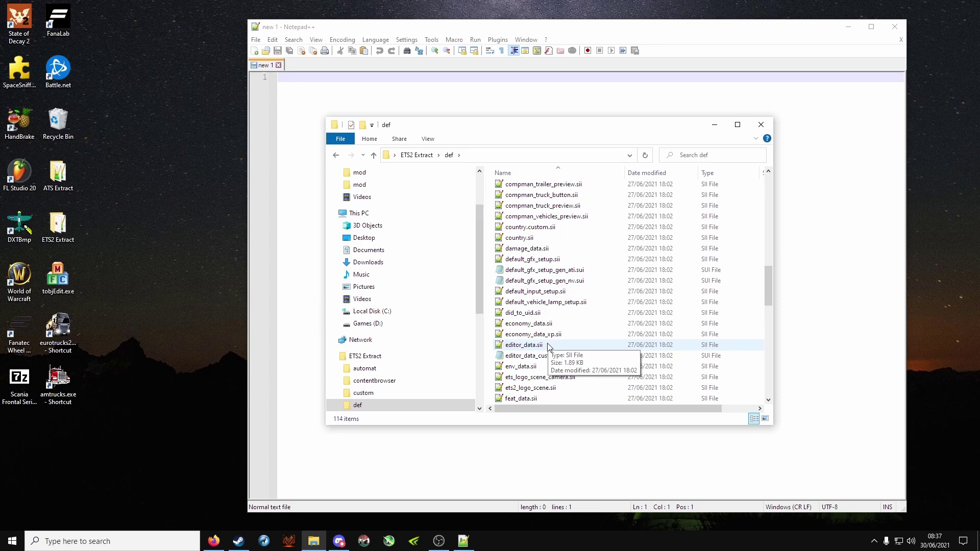
{"action": "double_click", "coordinate": [524, 346]}
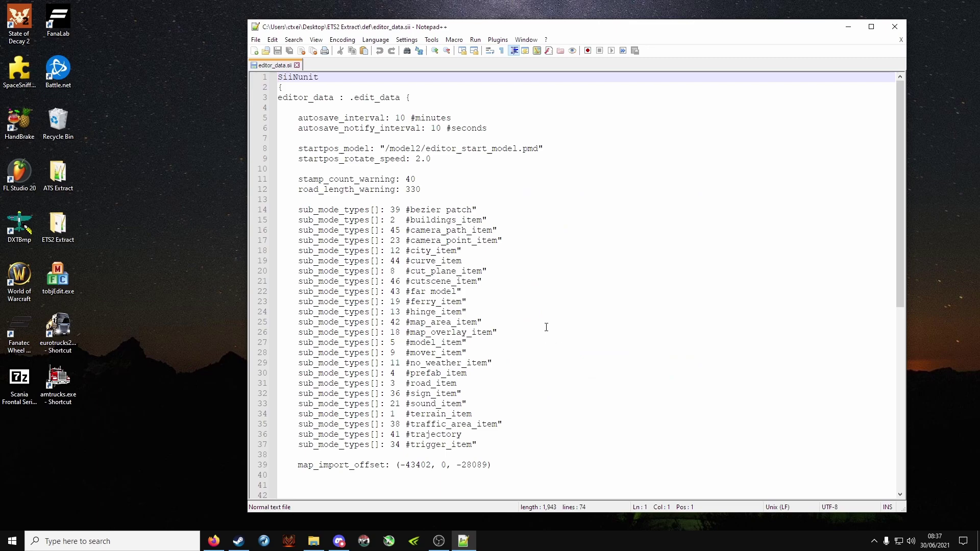
Copy all of editor_data.sii, close it and the def folder, and relaunch Notepad++
{"action": "key", "text": "ctrl+a"}
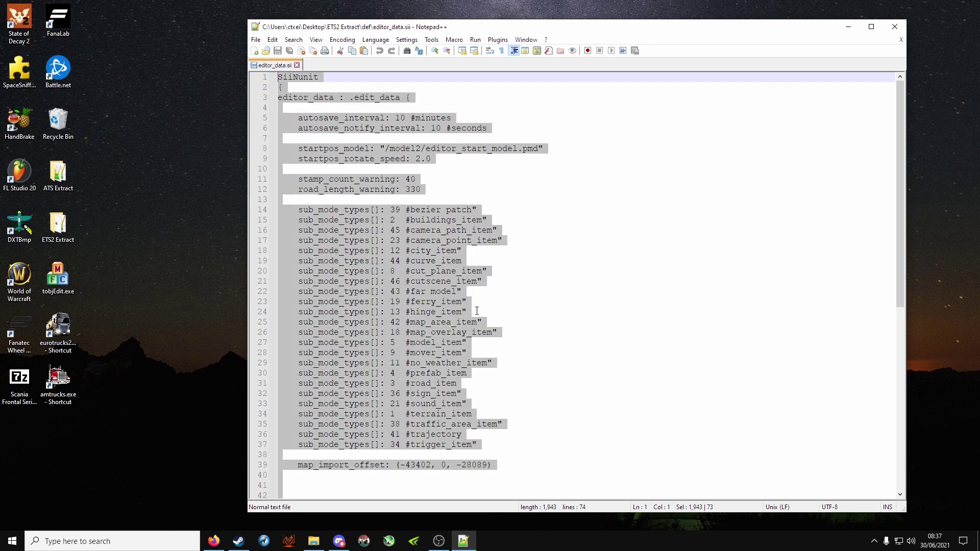
{"action": "left_click", "coordinate": [894, 27]}
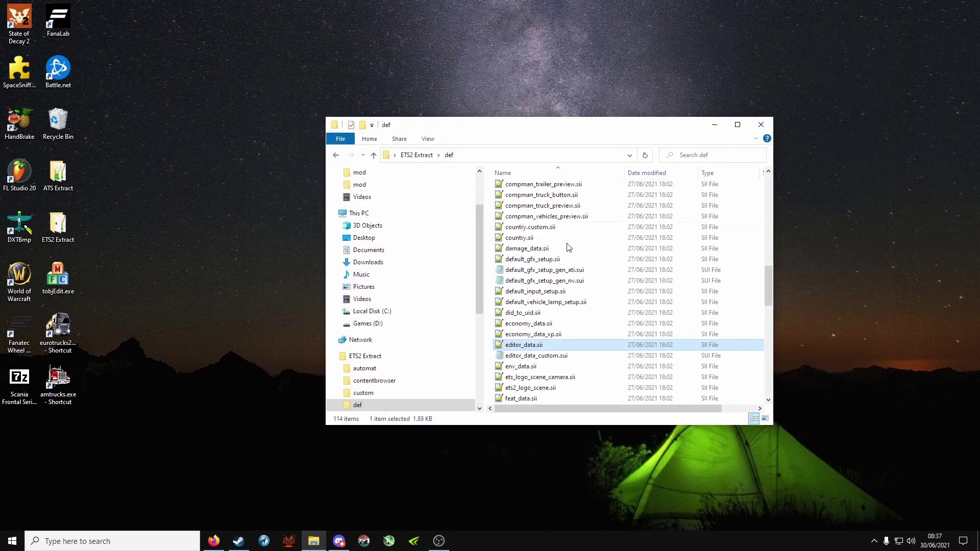
{"action": "left_click", "coordinate": [757, 127]}
{"action": "left_click", "coordinate": [106, 542]}
{"action": "type", "text": "note"}
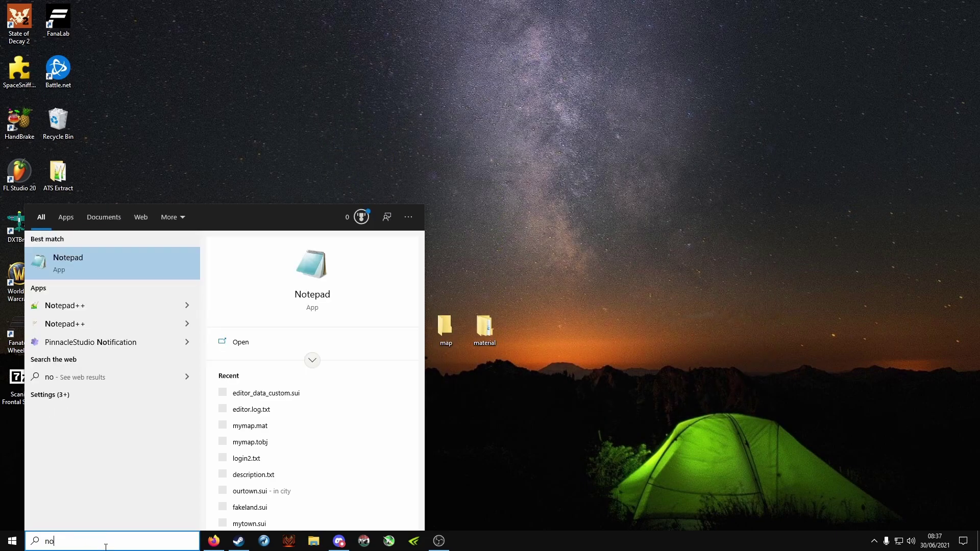
{"action": "left_click", "coordinate": [107, 305]}
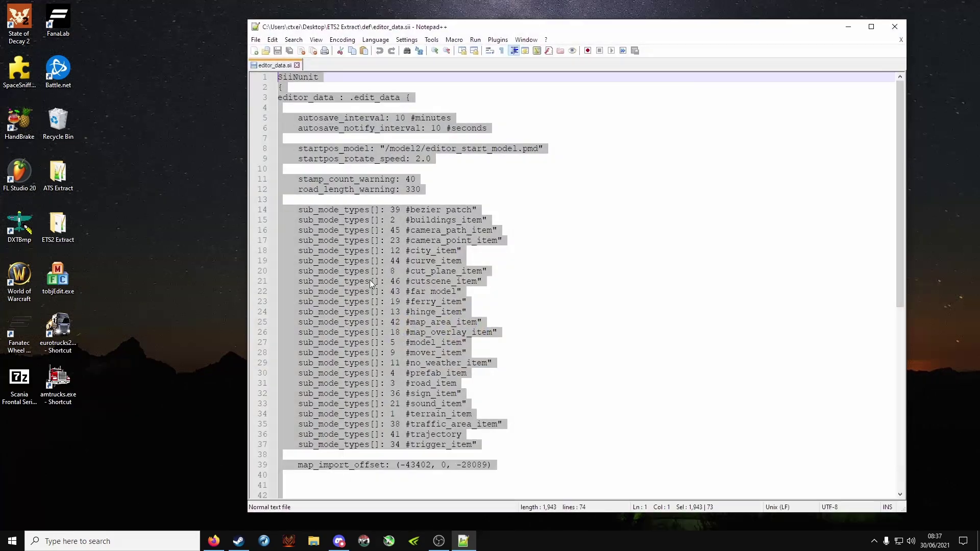
Paste the editor_data.sii contents into a new empty document
{"action": "key", "text": "ctrl+n"}
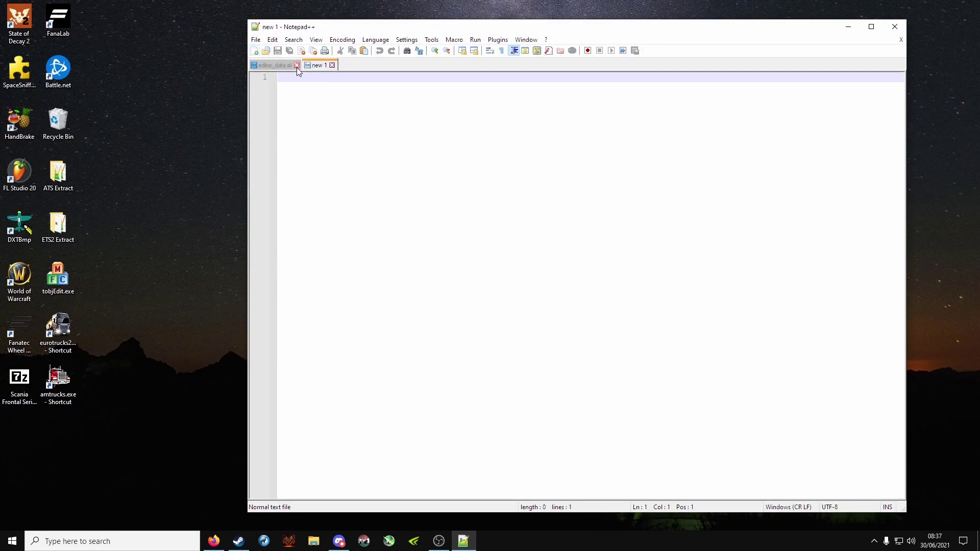
{"action": "left_click", "coordinate": [297, 66]}
{"action": "key", "text": "ctrl+v"}
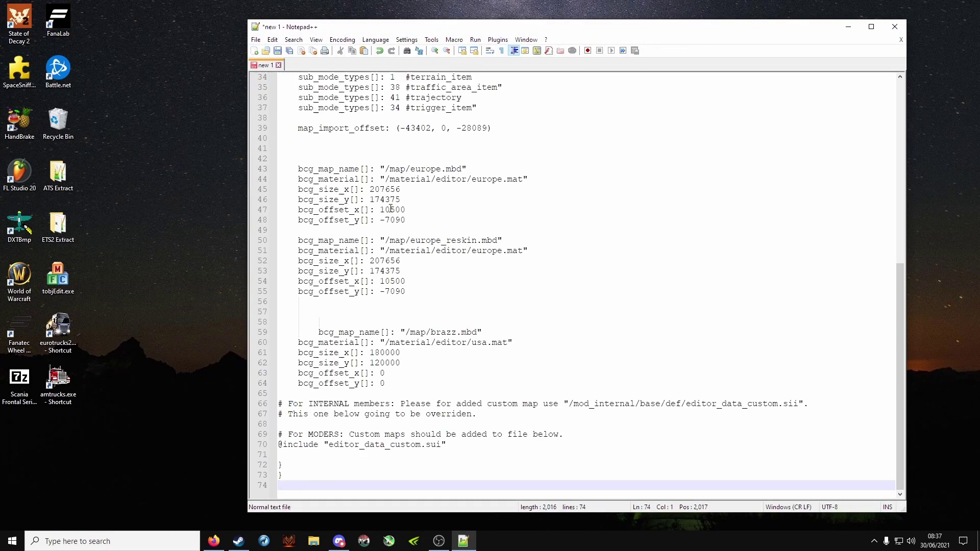
{"action": "scroll", "coordinate": [390, 209], "scroll_direction": "up", "scroll_amount": 9}
{"action": "scroll", "coordinate": [461, 220], "scroll_direction": "down", "scroll_amount": 4}
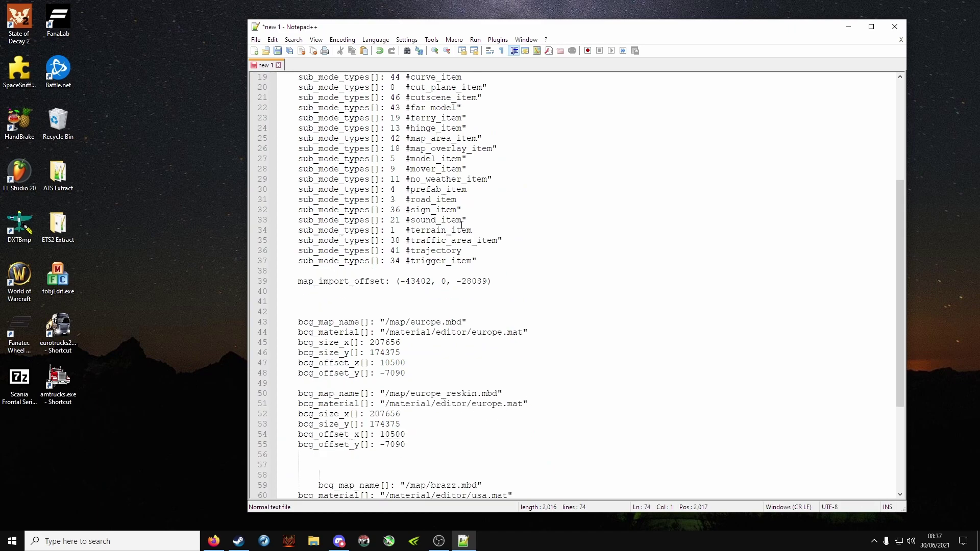
Change the bcg_map_name and bcg_material path from europe to mymap
{"action": "left_click", "coordinate": [324, 322]}
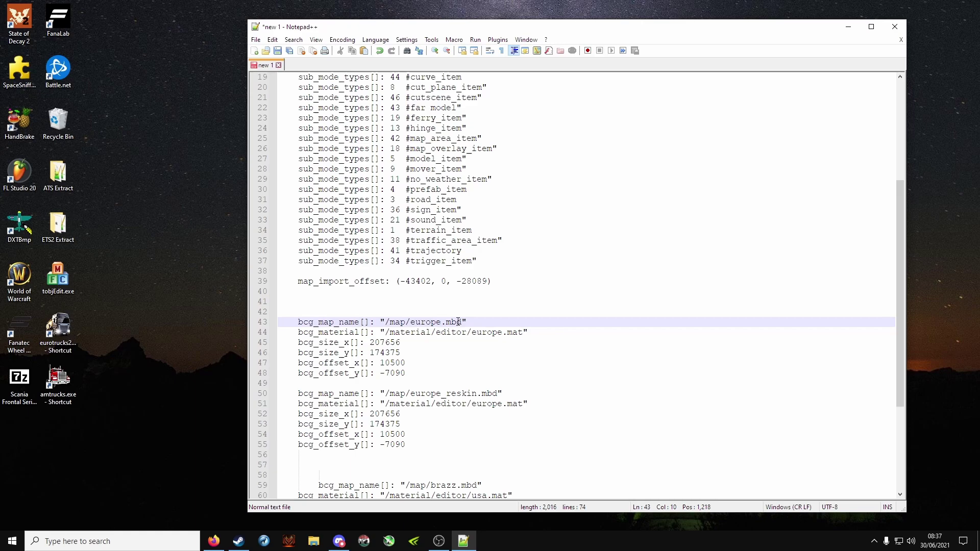
{"action": "key", "text": "BackSpace"}
{"action": "key", "text": "BackSpace"}
{"action": "key", "text": "BackSpace"}
{"action": "key", "text": "BackSpace"}
{"action": "key", "text": "BackSpace"}
{"action": "key", "text": "BackSpace"}
{"action": "type", "text": "mymap"}
{"action": "left_click", "coordinate": [347, 333]}
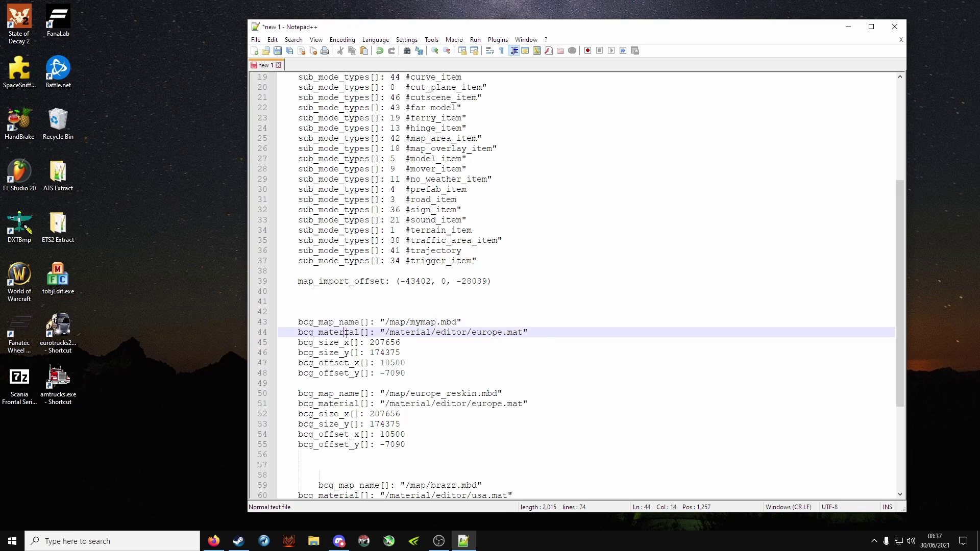
{"action": "left_click", "coordinate": [503, 333]}
{"action": "key", "text": "BackSpace"}
{"action": "key", "text": "BackSpace"}
{"action": "key", "text": "BackSpace"}
{"action": "key", "text": "BackSpace"}
{"action": "key", "text": "BackSpace"}
{"action": "key", "text": "BackSpace"}
{"action": "type", "text": "mymap"}
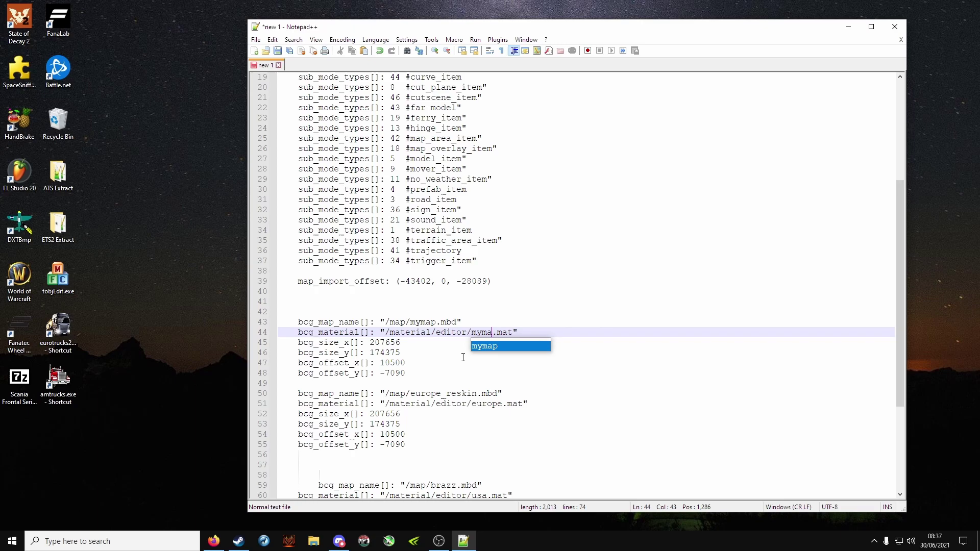
{"action": "left_click", "coordinate": [400, 351]}
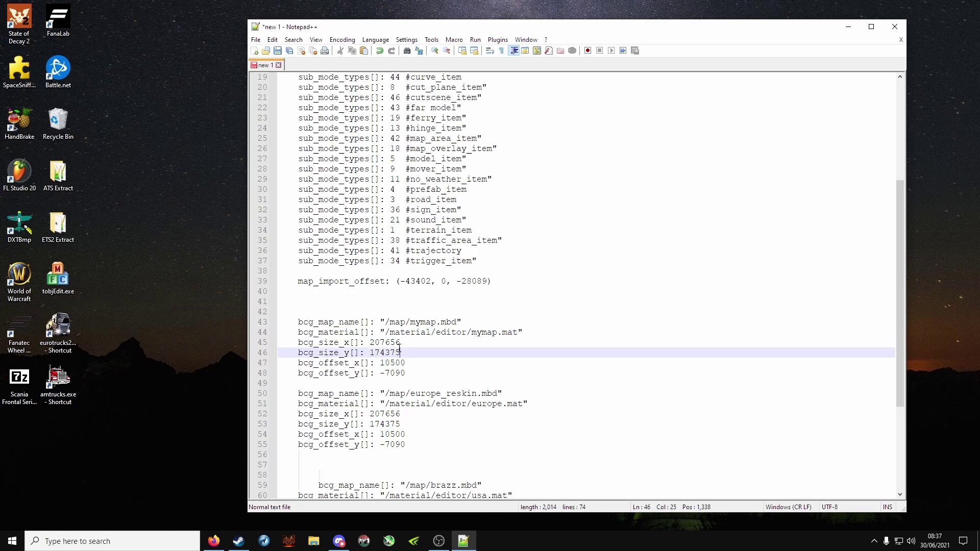
Set bcg_size_x and bcg_size_y to 10000 and both bcg_offset values to 0
{"action": "left_click_drag", "start_coordinate": [401, 343], "coordinate": [372, 342]}
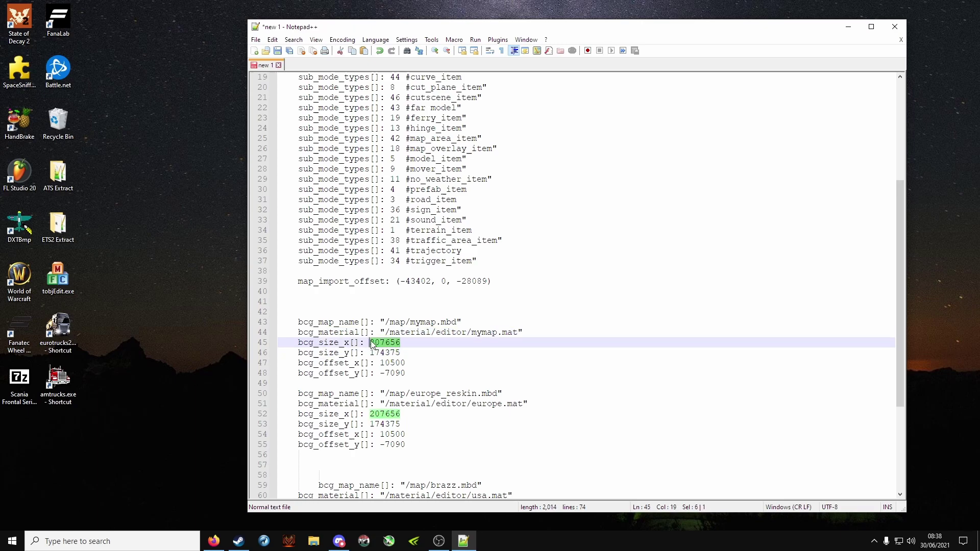
{"action": "type", "text": "10"}
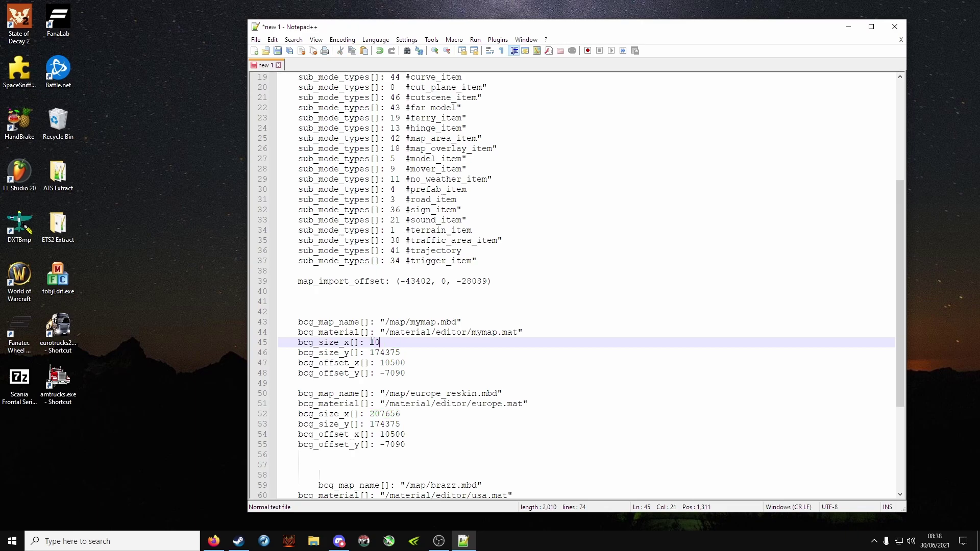
{"action": "type", "text": "000"}
{"action": "left_click_drag", "start_coordinate": [405, 352], "coordinate": [372, 353]}
{"action": "type", "text": "10000"}
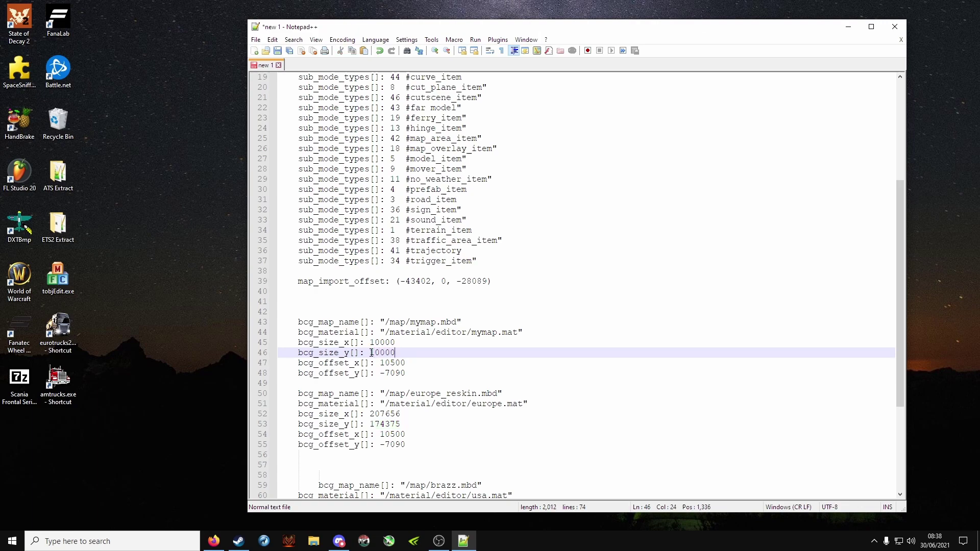
{"action": "left_click_drag", "start_coordinate": [406, 362], "coordinate": [380, 362]}
{"action": "type", "text": "0"}
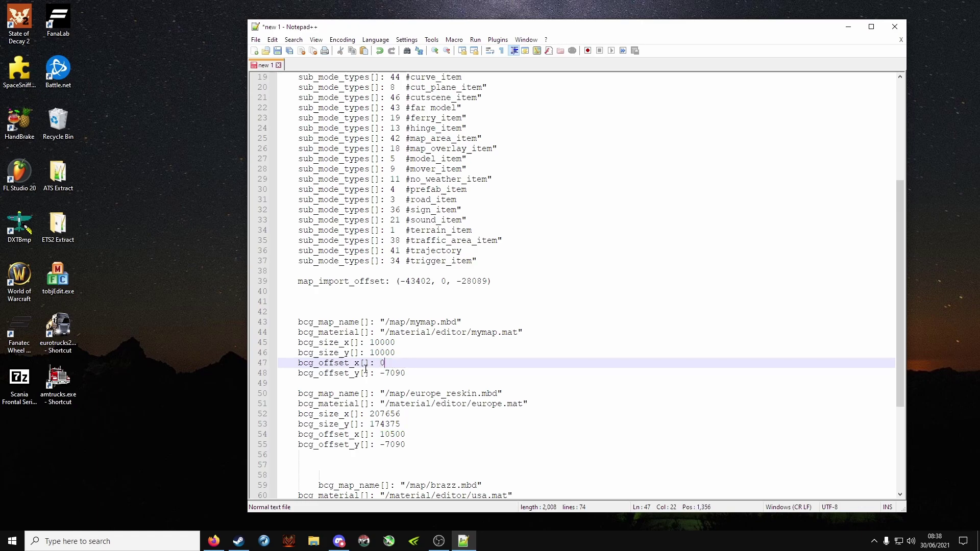
{"action": "left_click", "coordinate": [341, 373]}
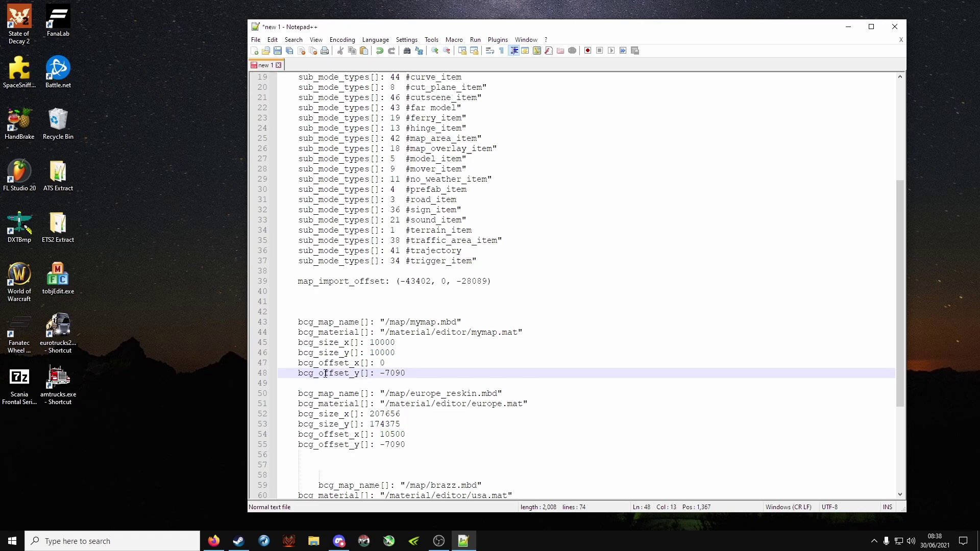
{"action": "left_click_drag", "start_coordinate": [406, 374], "coordinate": [381, 373]}
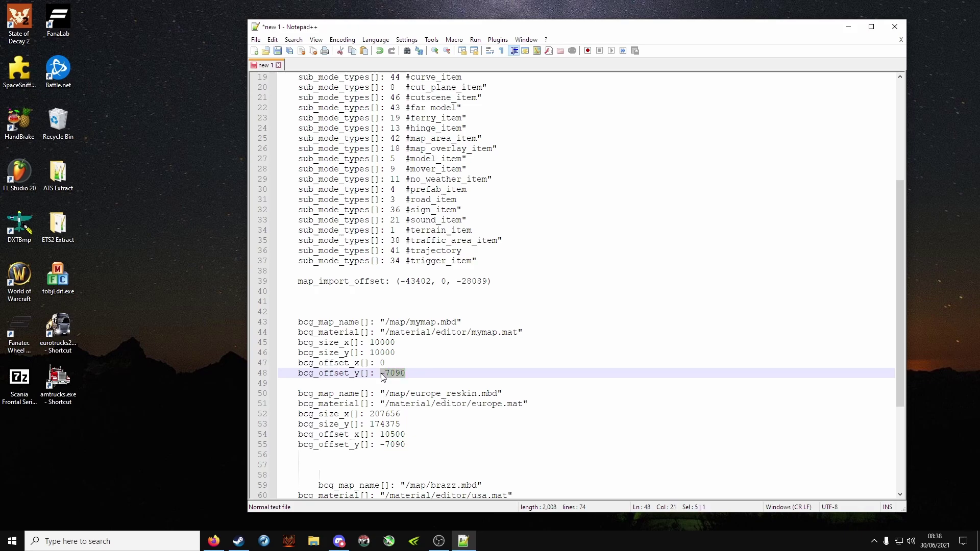
{"action": "type", "text": "0"}
Set map_import_offset to (0, 0, 0)
{"action": "left_click", "coordinate": [329, 282]}
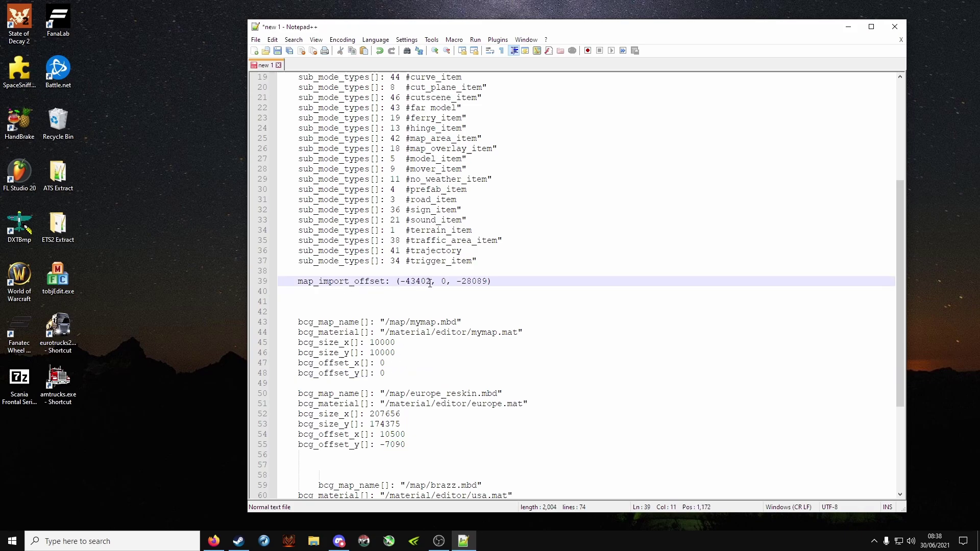
{"action": "left_click_drag", "start_coordinate": [429, 283], "coordinate": [400, 282]}
{"action": "type", "text": "0"}
{"action": "left_click_drag", "start_coordinate": [462, 282], "coordinate": [436, 280]}
{"action": "type", "text": "0"}
{"action": "key", "text": "BackSpace"}
{"action": "key", "text": "BackSpace"}
{"action": "type", "text": "0"}
Review the edited mymap name, material path, size and offset lines
{"action": "left_click", "coordinate": [415, 322]}
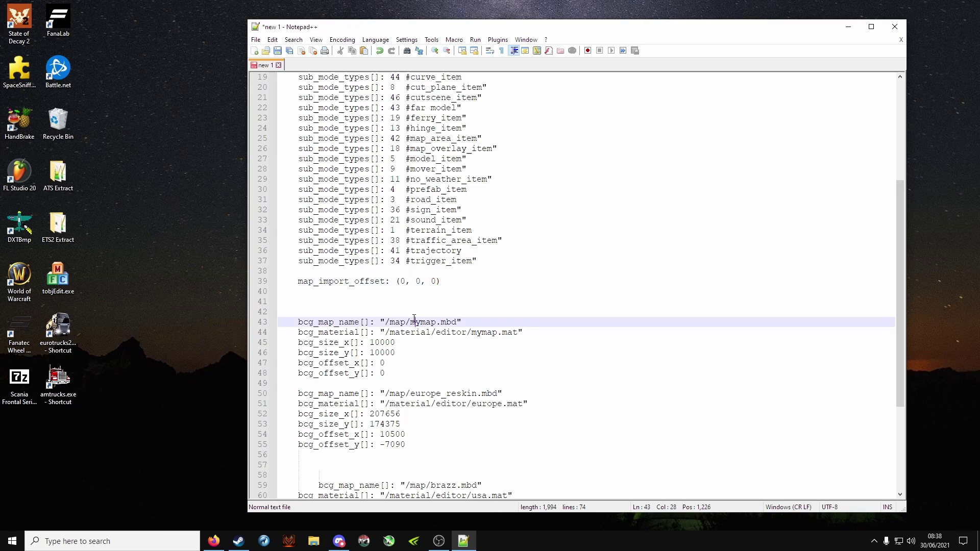
{"action": "left_click", "coordinate": [456, 332]}
{"action": "left_click", "coordinate": [412, 342]}
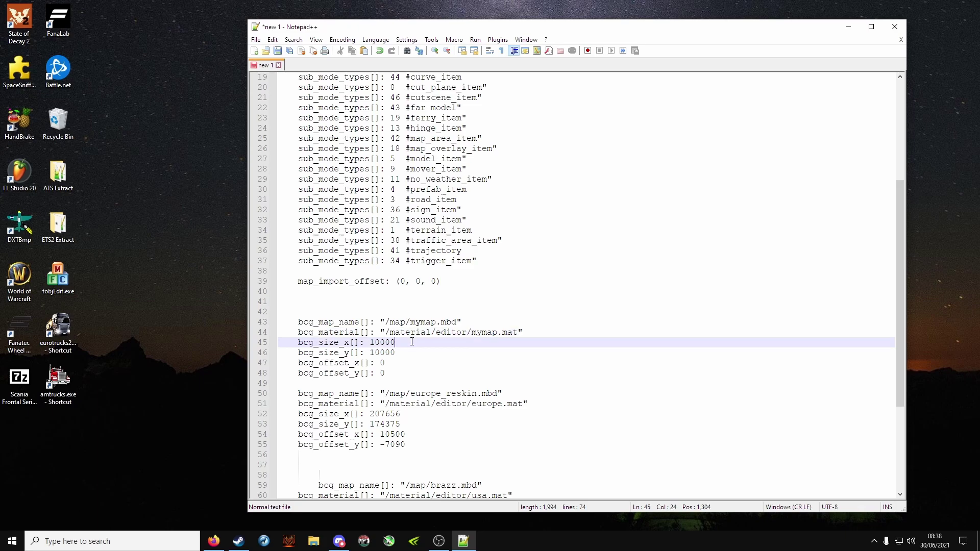
{"action": "left_click", "coordinate": [407, 352]}
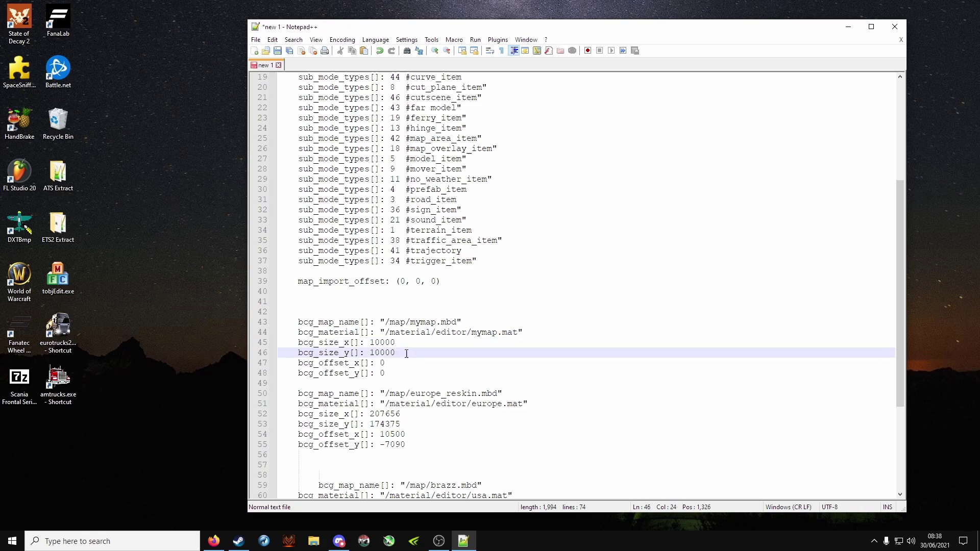
{"action": "left_click", "coordinate": [404, 367]}
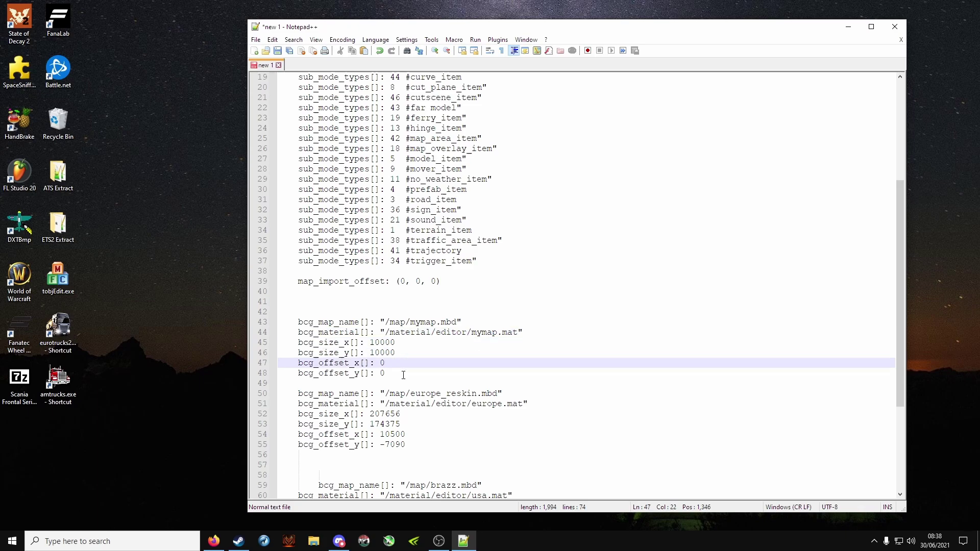
{"action": "left_click", "coordinate": [403, 375]}
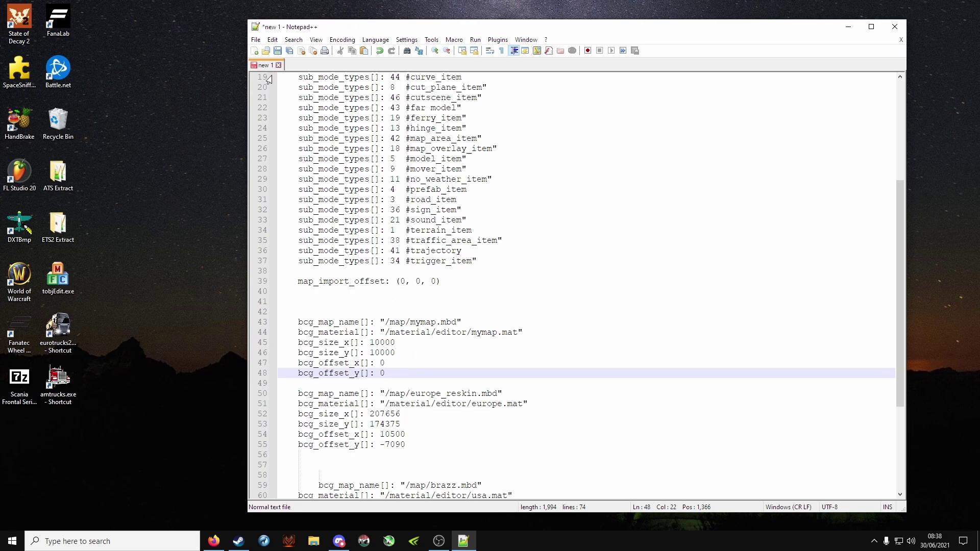
{"action": "left_click", "coordinate": [255, 40]}
Save the document on the Desktop as editor_data.sii with the All types (*.*) file type
{"action": "left_click", "coordinate": [279, 135]}
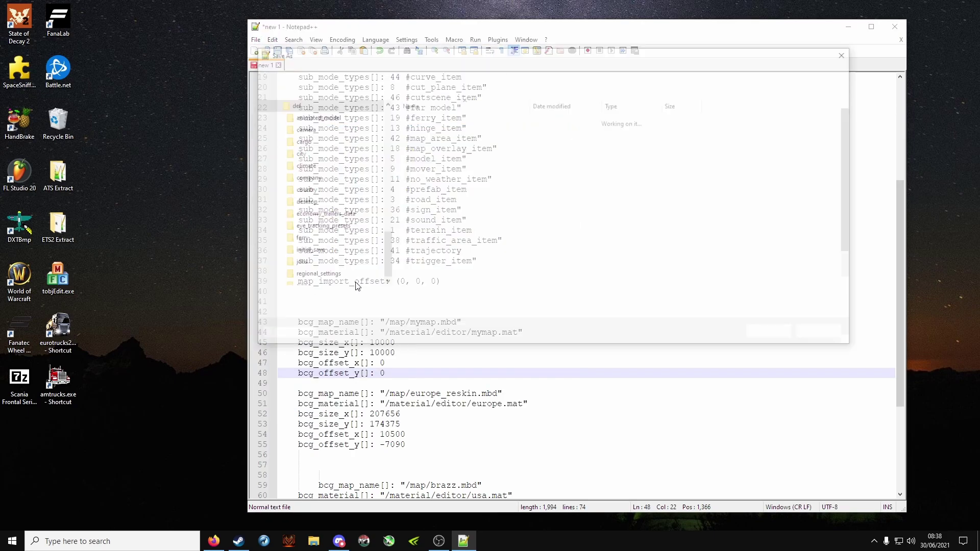
{"action": "left_click", "coordinate": [376, 312]}
{"action": "scroll", "coordinate": [352, 332], "scroll_direction": "up", "scroll_amount": 1}
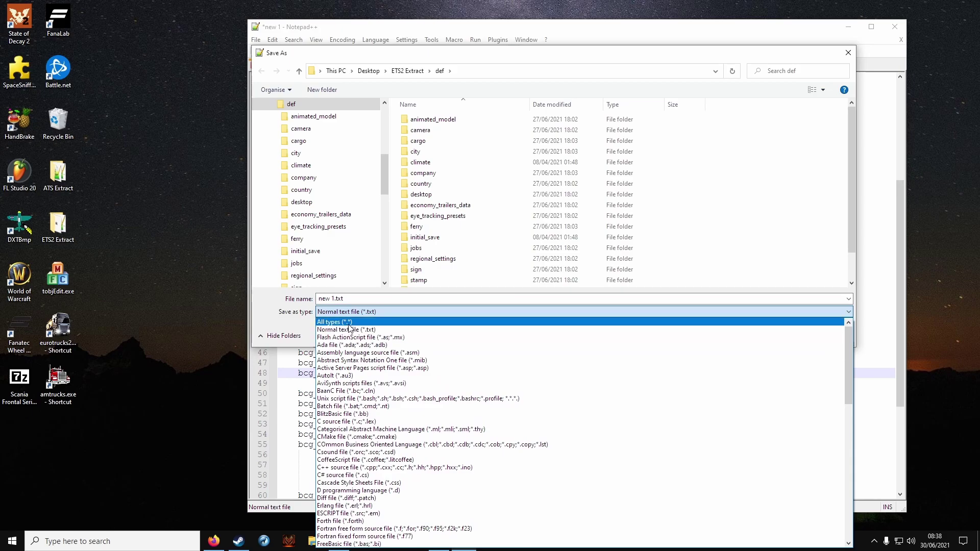
{"action": "left_click", "coordinate": [352, 325]}
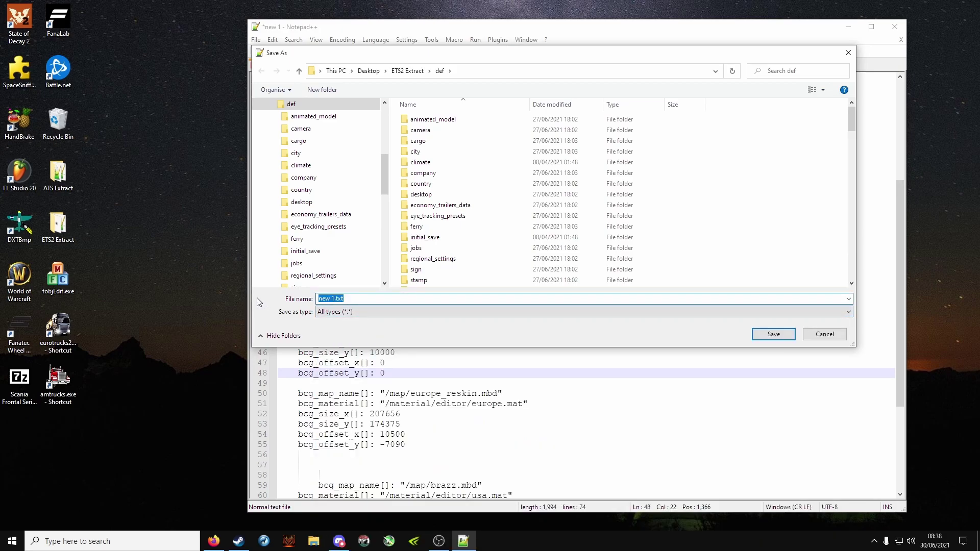
{"action": "type", "text": "editor"}
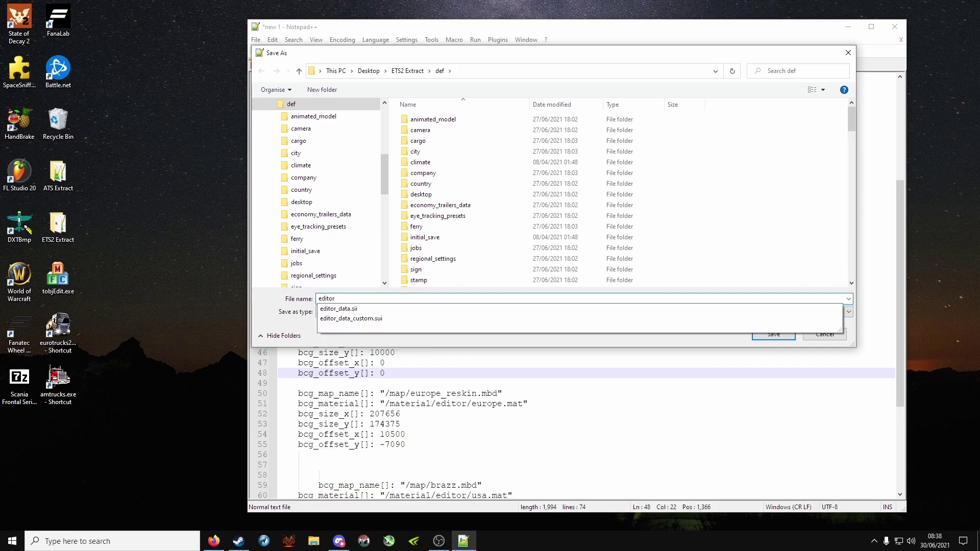
{"action": "type", "text": "_data.sii"}
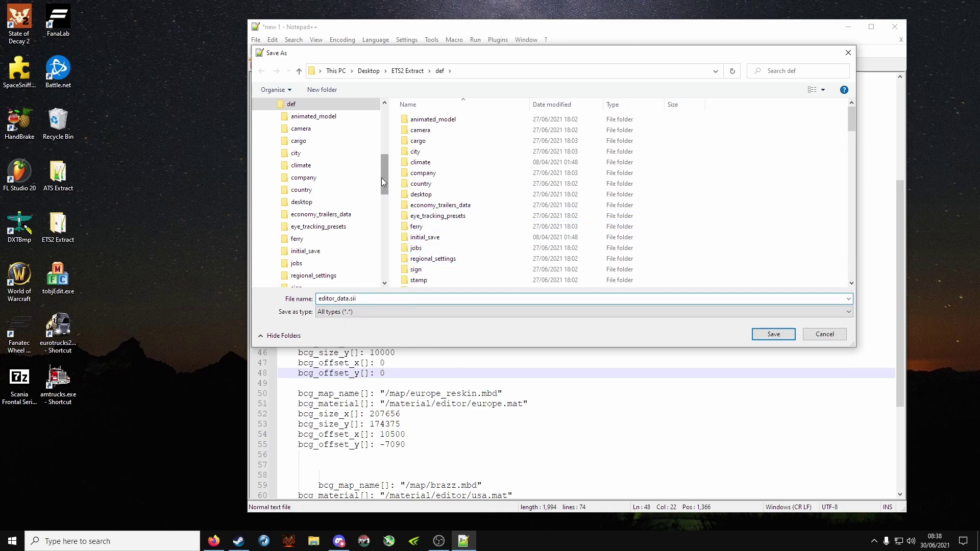
{"action": "left_click_drag", "start_coordinate": [382, 178], "coordinate": [382, 139]}
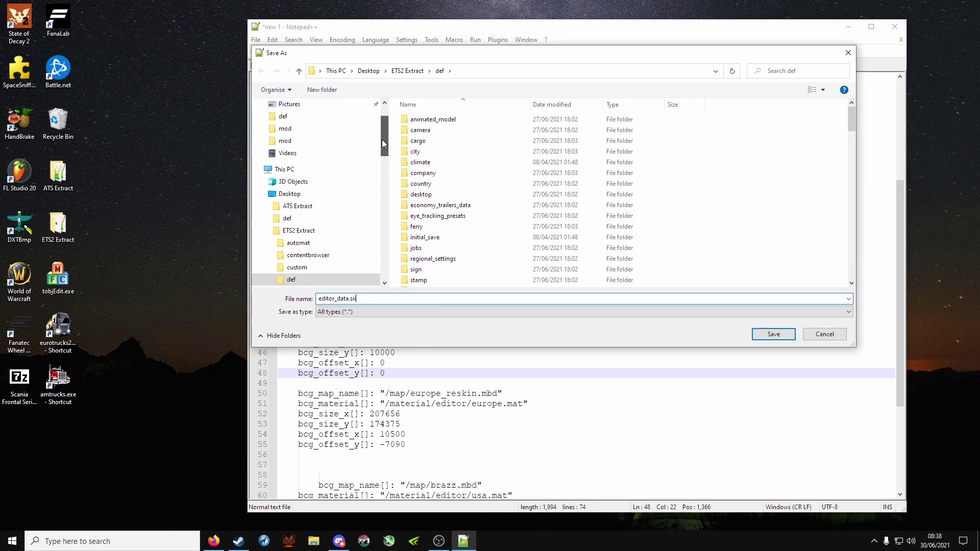
{"action": "left_click", "coordinate": [288, 194]}
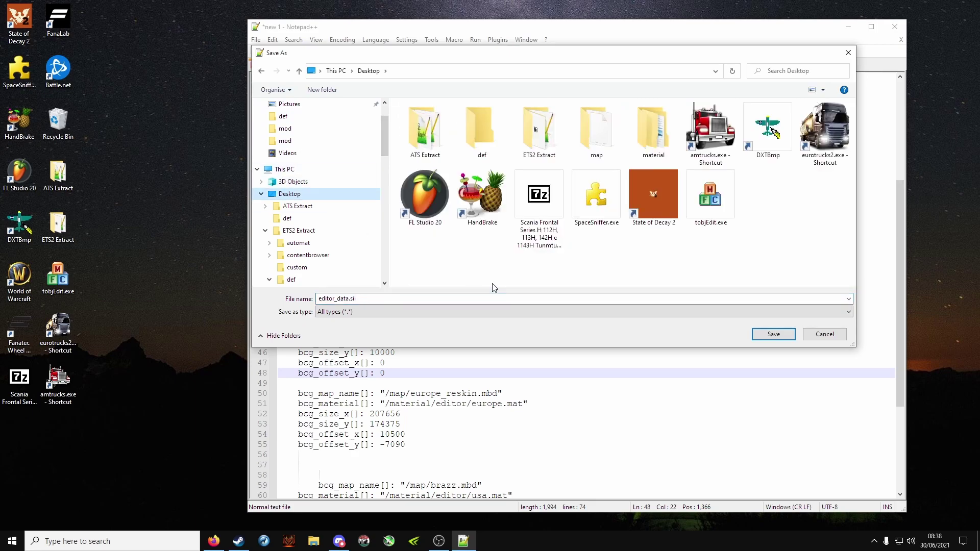
{"action": "left_click", "coordinate": [774, 334]}
Close Notepad++ and move editor_data.sii from the desktop into the def folder
{"action": "left_click", "coordinate": [894, 27]}
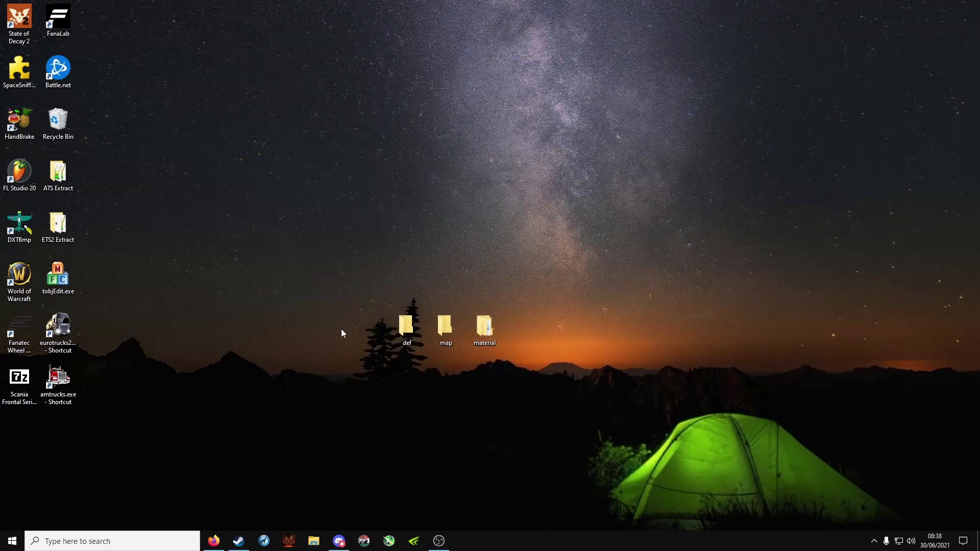
{"action": "double_click", "coordinate": [407, 325]}
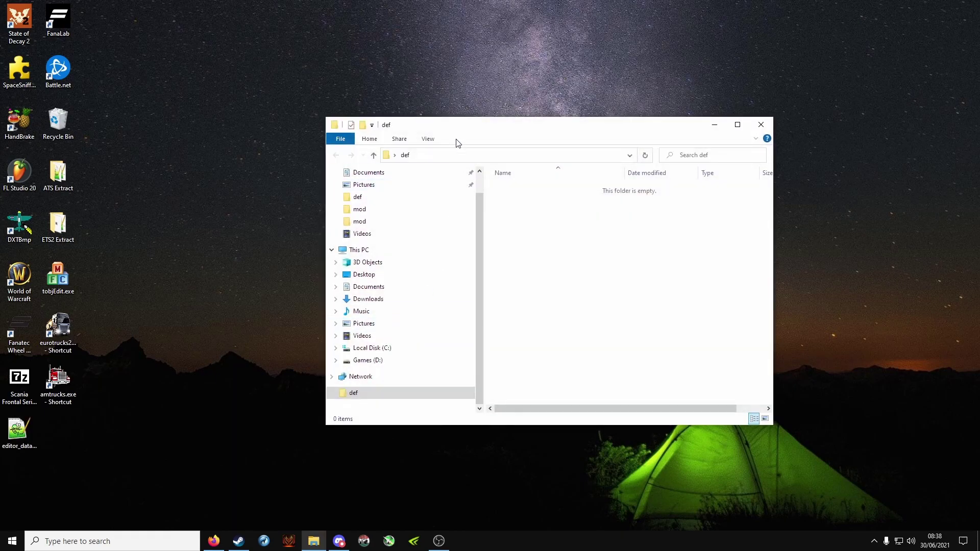
{"action": "left_click", "coordinate": [23, 434]}
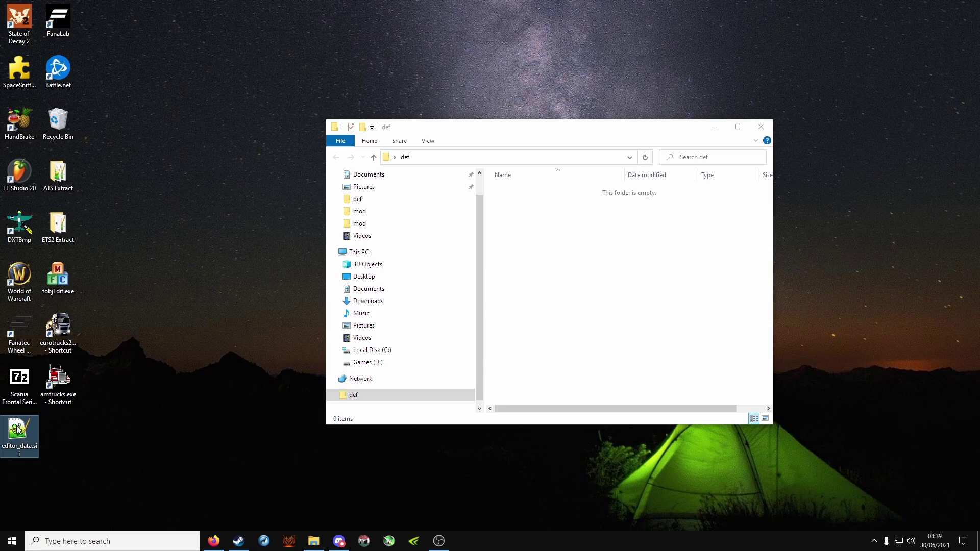
{"action": "left_click_drag", "start_coordinate": [18, 433], "coordinate": [645, 278]}
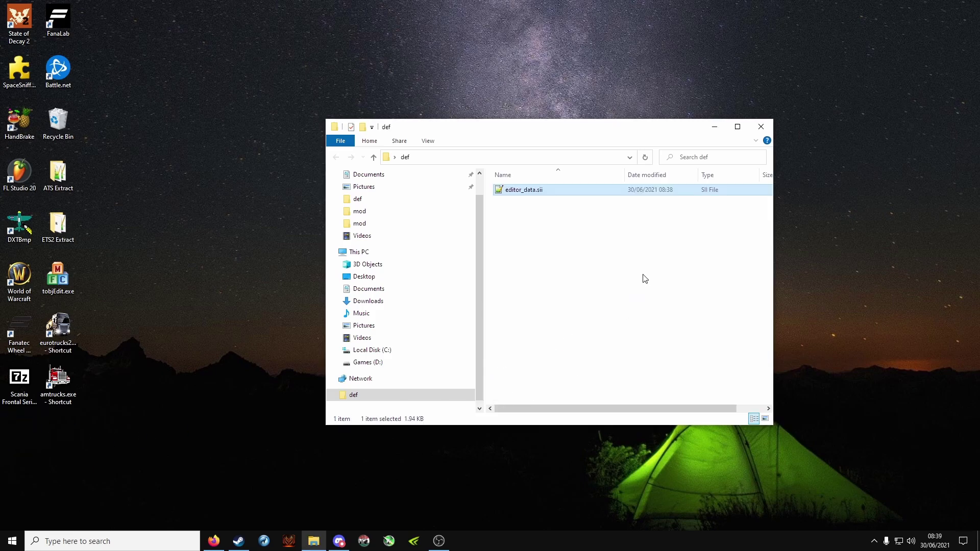
{"action": "left_click", "coordinate": [761, 128]}
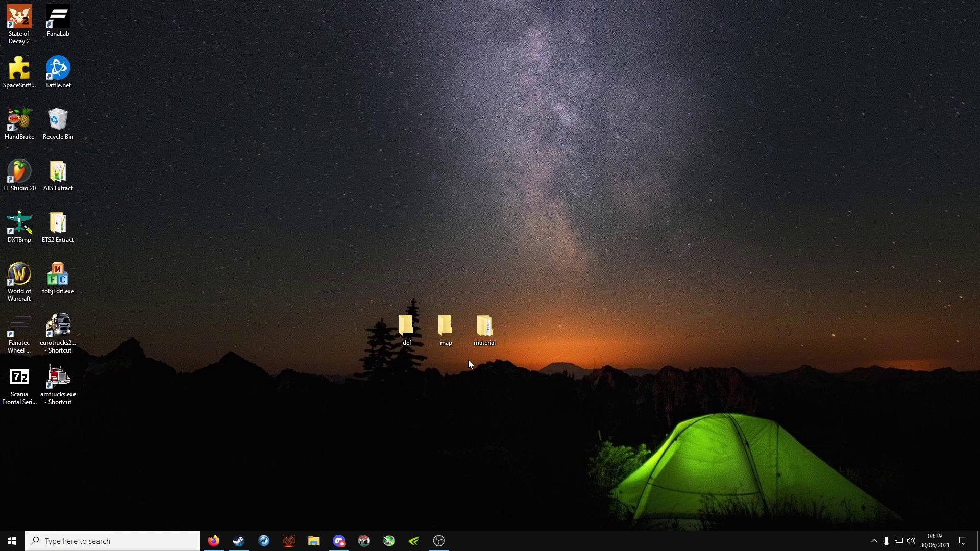
{"action": "double_click", "coordinate": [417, 342]}
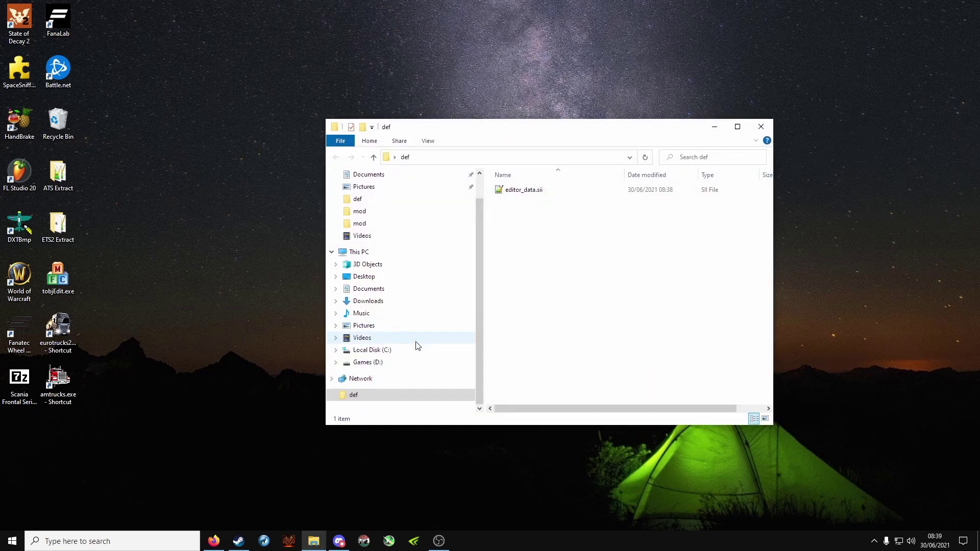
{"action": "left_click", "coordinate": [759, 133]}
Check the mymap sector folder and mymap.mbd in the map folder
{"action": "double_click", "coordinate": [445, 326]}
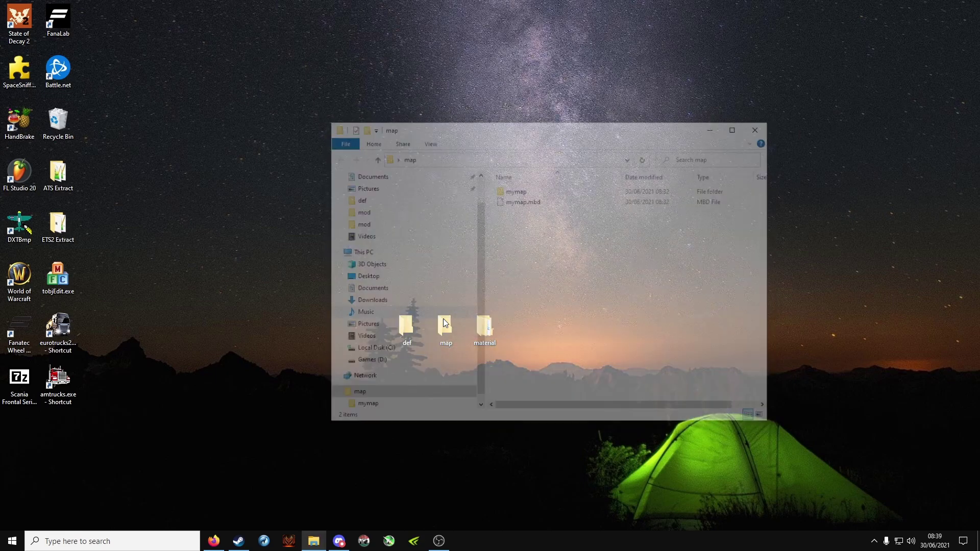
{"action": "double_click", "coordinate": [531, 192]}
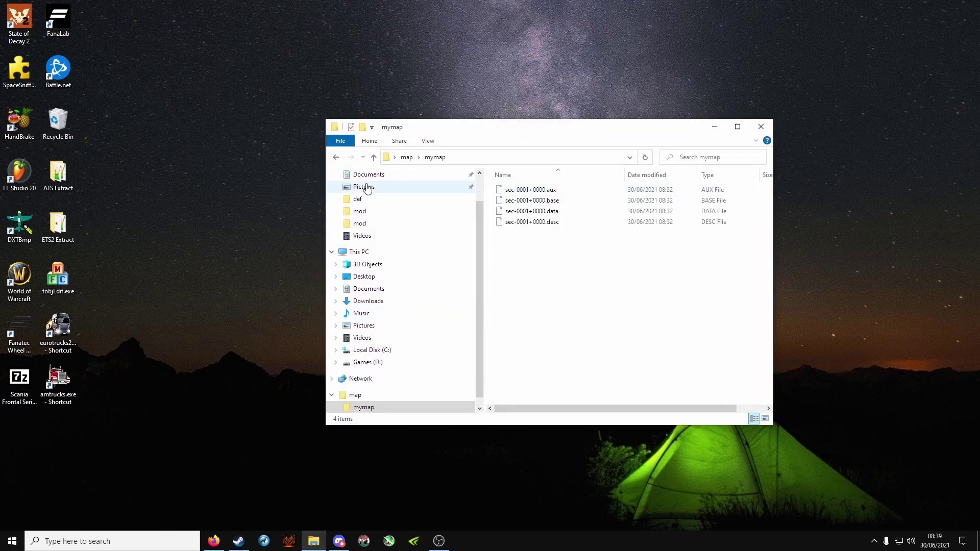
{"action": "left_click", "coordinate": [336, 158]}
{"action": "left_click", "coordinate": [537, 202]}
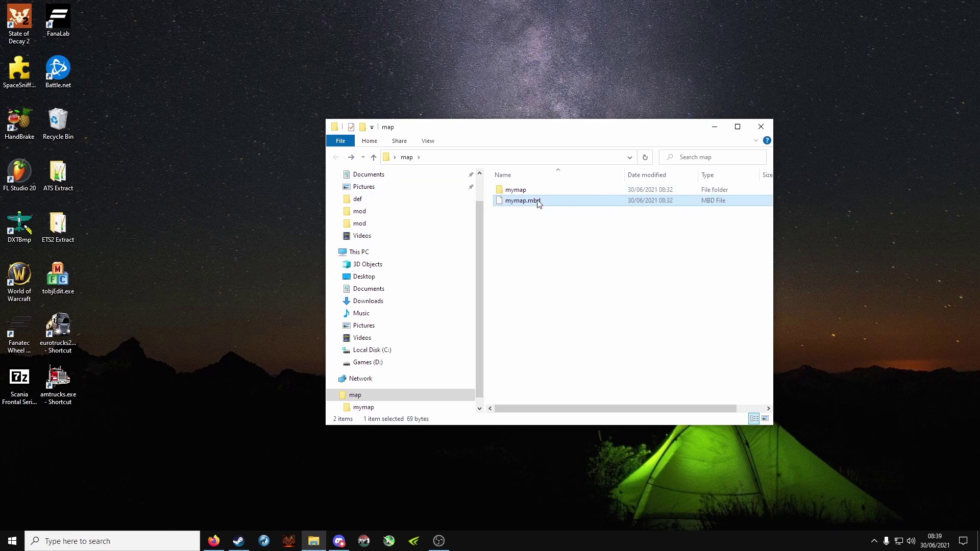
{"action": "left_click", "coordinate": [764, 128]}
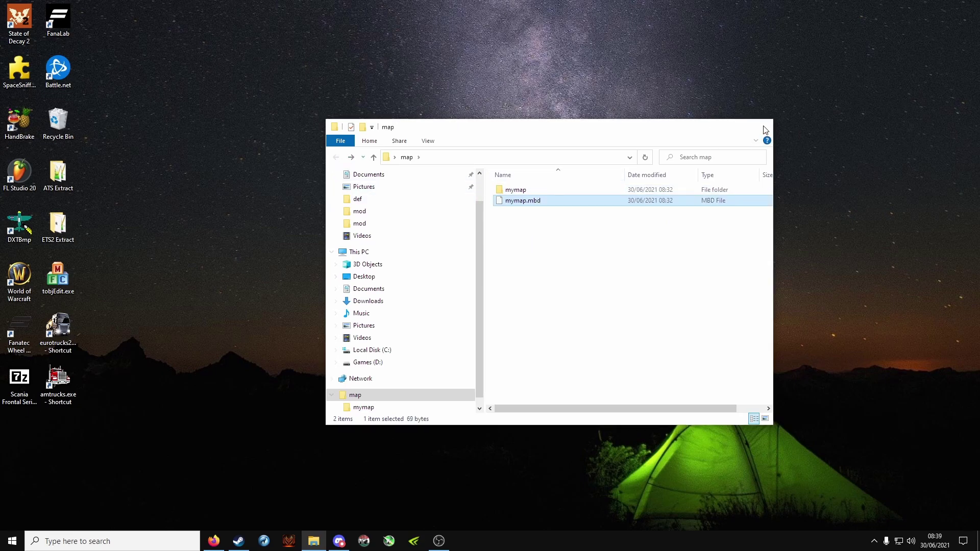
Check mymap.dds, mymap.mat and mymap.tobj in material/editor
{"action": "double_click", "coordinate": [483, 325]}
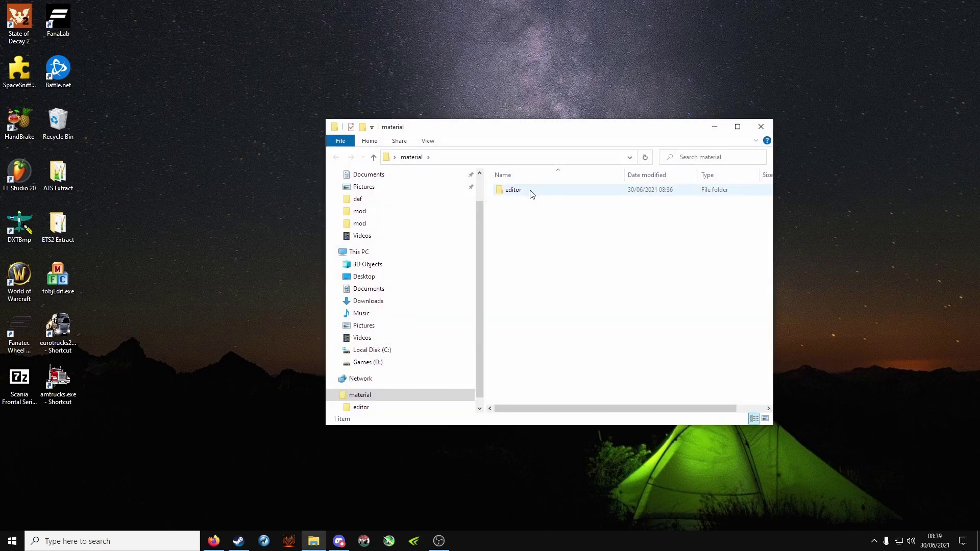
{"action": "double_click", "coordinate": [531, 194]}
{"action": "left_click", "coordinate": [521, 196]}
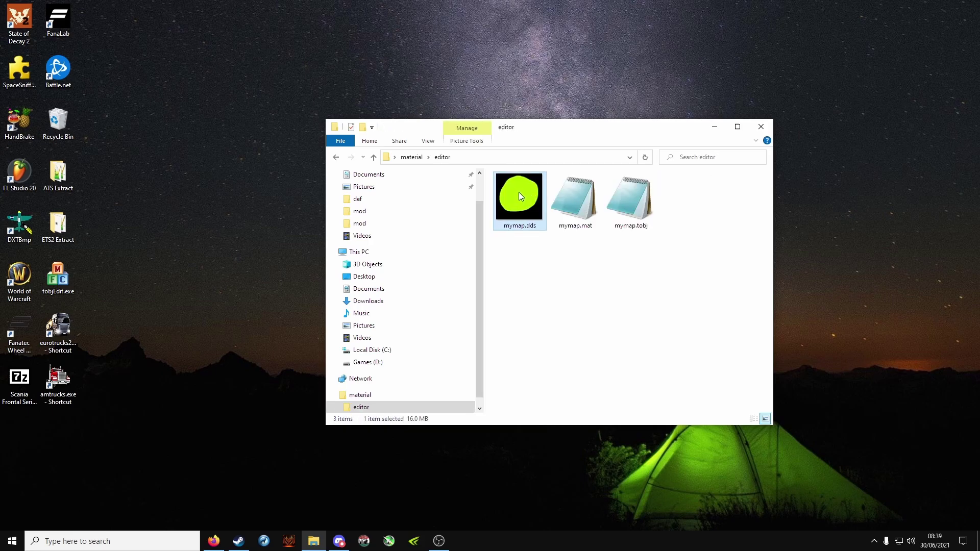
{"action": "left_click", "coordinate": [578, 202]}
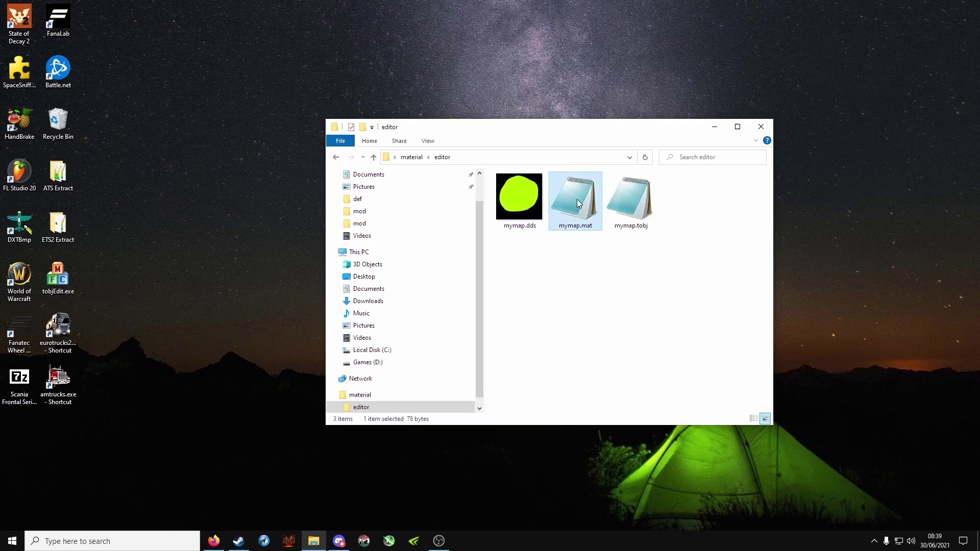
{"action": "left_click", "coordinate": [634, 205]}
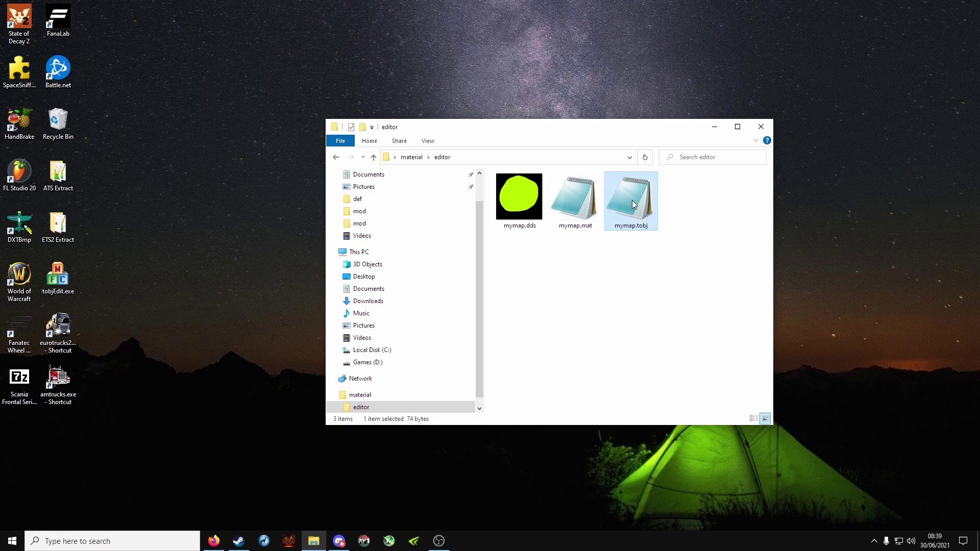
Close the editor folder and select the def, map and material folders
{"action": "left_click", "coordinate": [759, 127]}
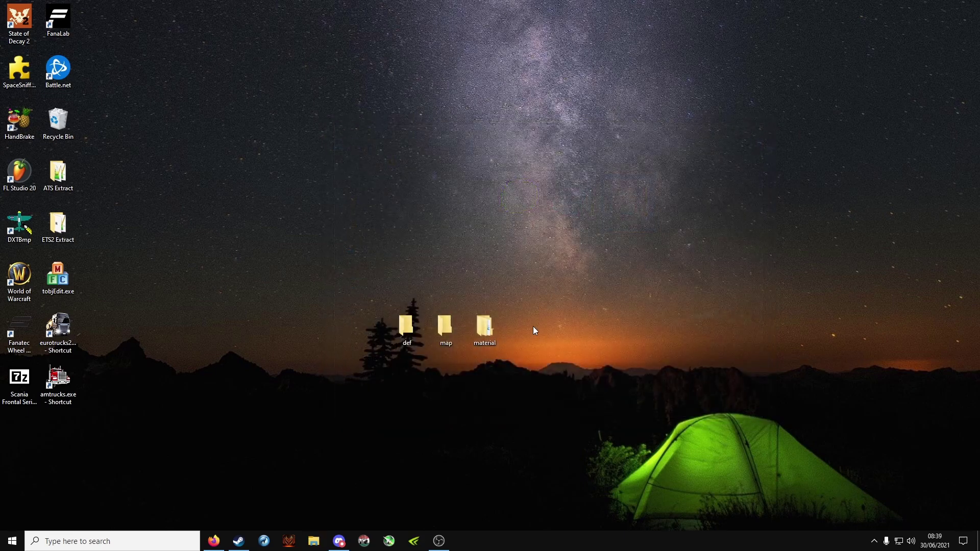
{"action": "left_click", "coordinate": [431, 546]}
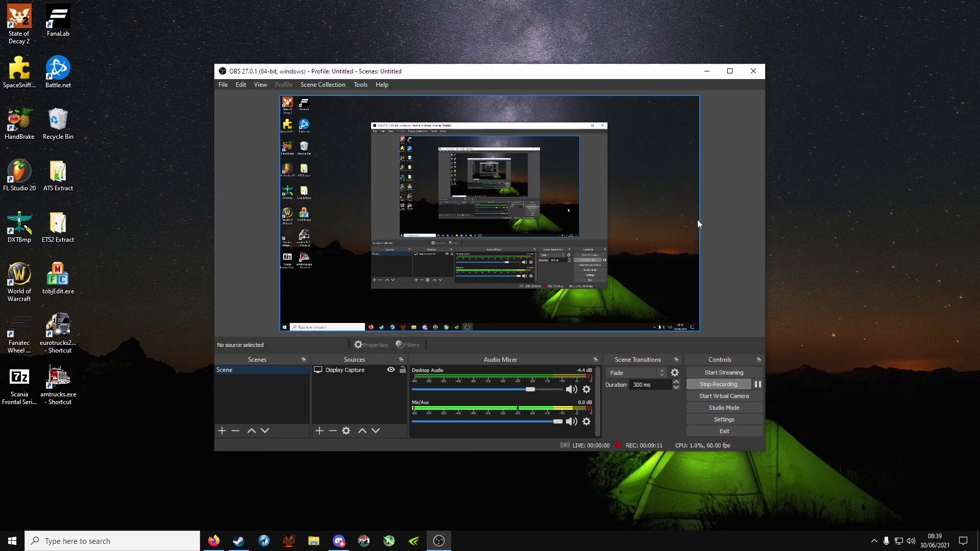
{"action": "left_click", "coordinate": [716, 72]}
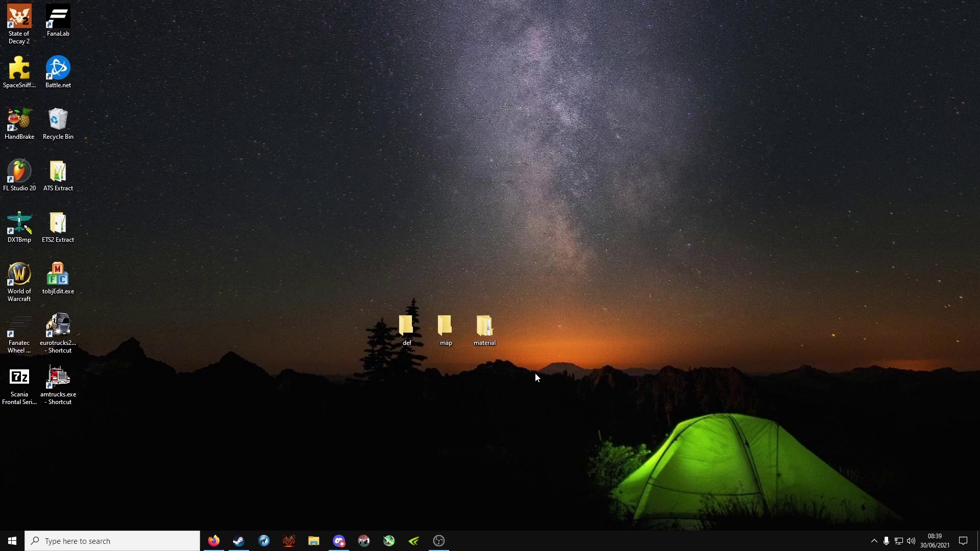
{"action": "left_click_drag", "start_coordinate": [537, 392], "coordinate": [380, 281]}
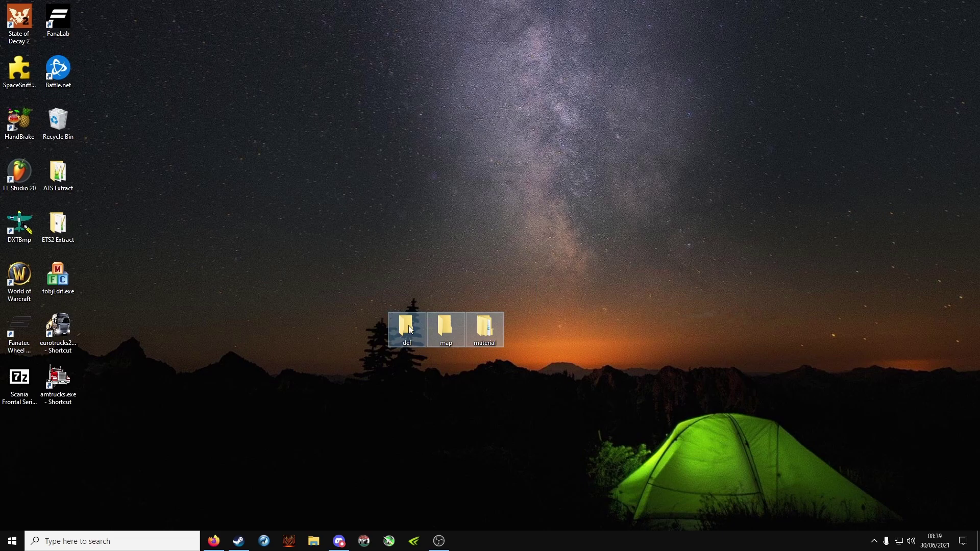
Add the three folders to a ZIP archive named mymap.scs
{"action": "right_click", "coordinate": [409, 328]}
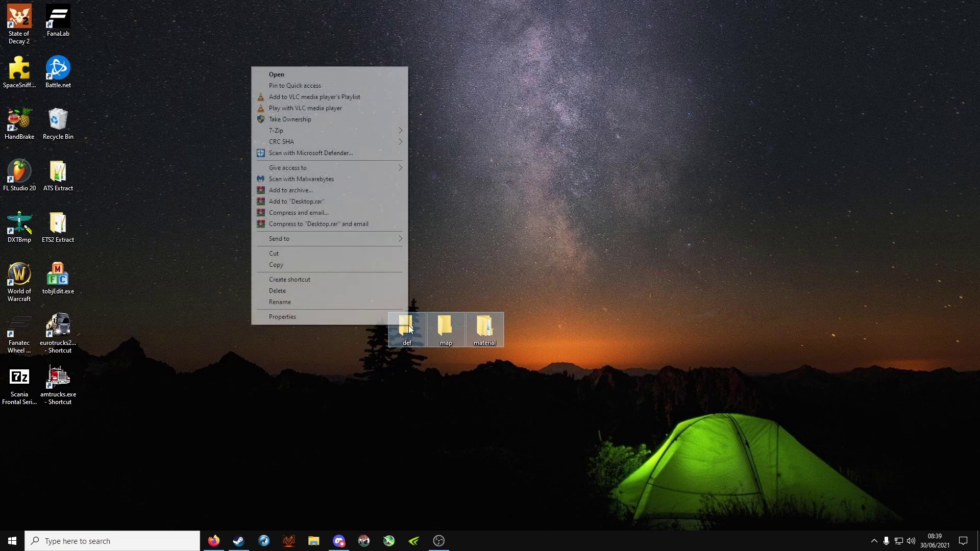
{"action": "left_click", "coordinate": [347, 192]}
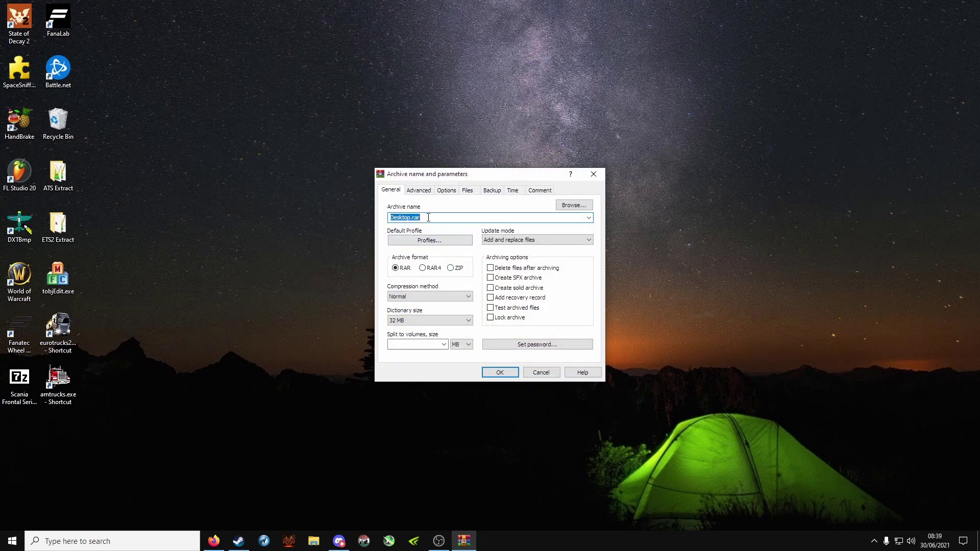
{"action": "left_click", "coordinate": [450, 268]}
{"action": "left_click", "coordinate": [434, 218]}
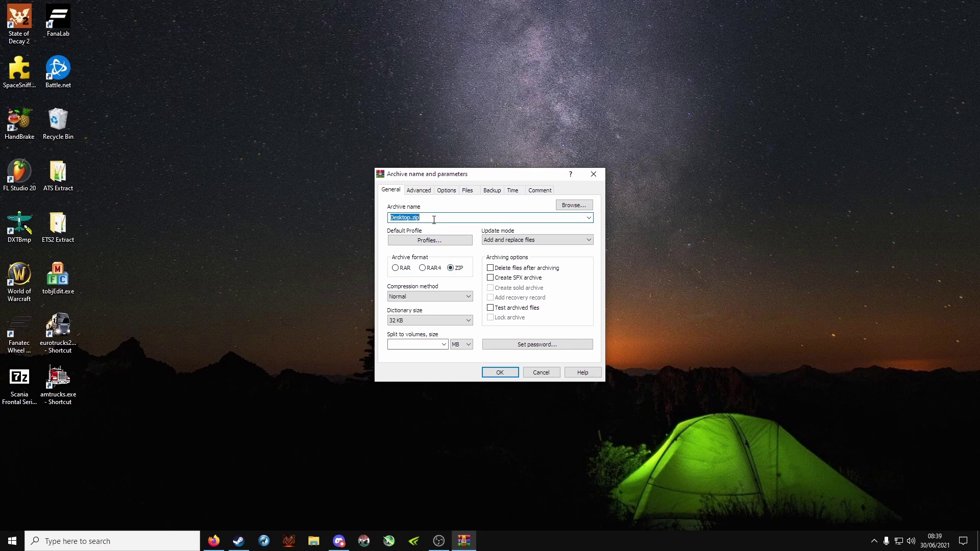
{"action": "type", "text": "mymap.scs"}
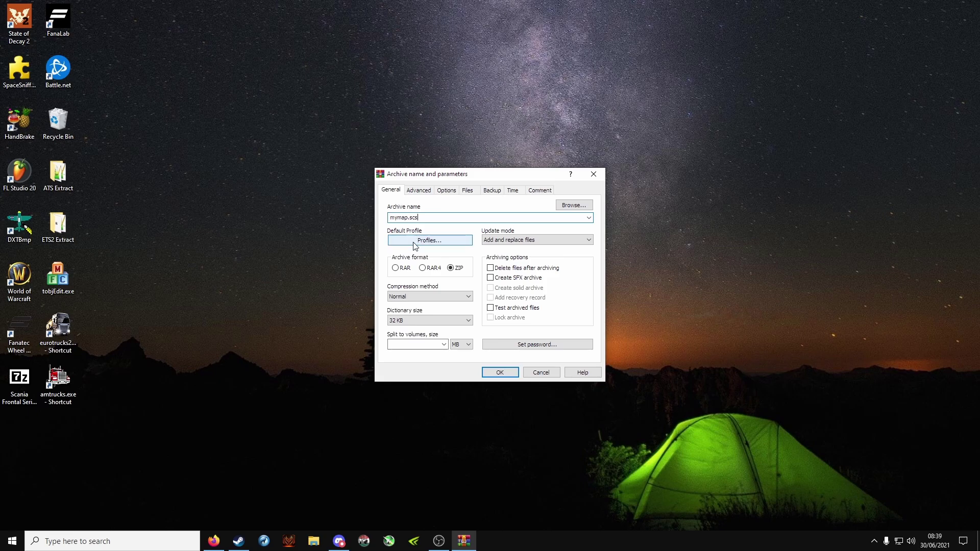
{"action": "left_click", "coordinate": [499, 373]}
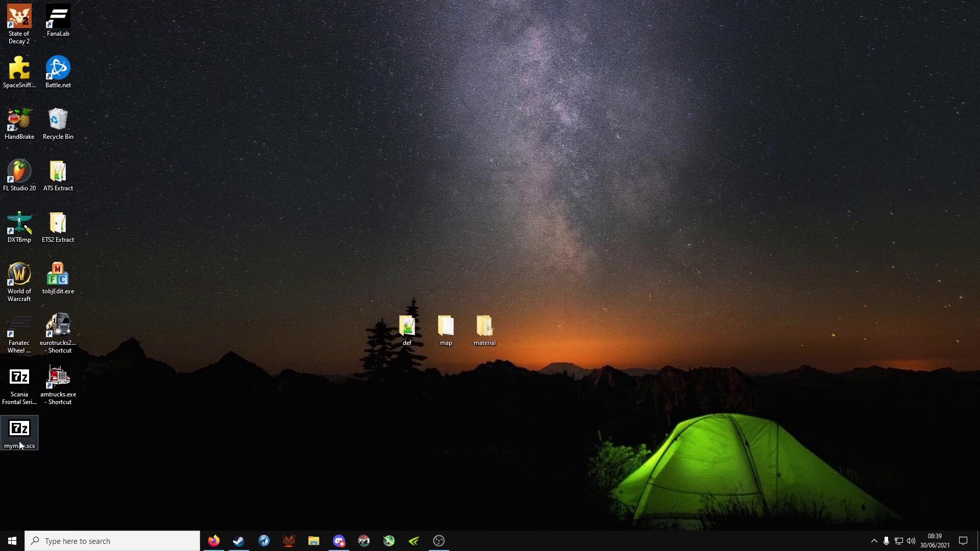
Open Documents > Euro Truck Simulator 2 > mod in File Explorer
{"action": "left_click_drag", "start_coordinate": [19, 429], "coordinate": [370, 339]}
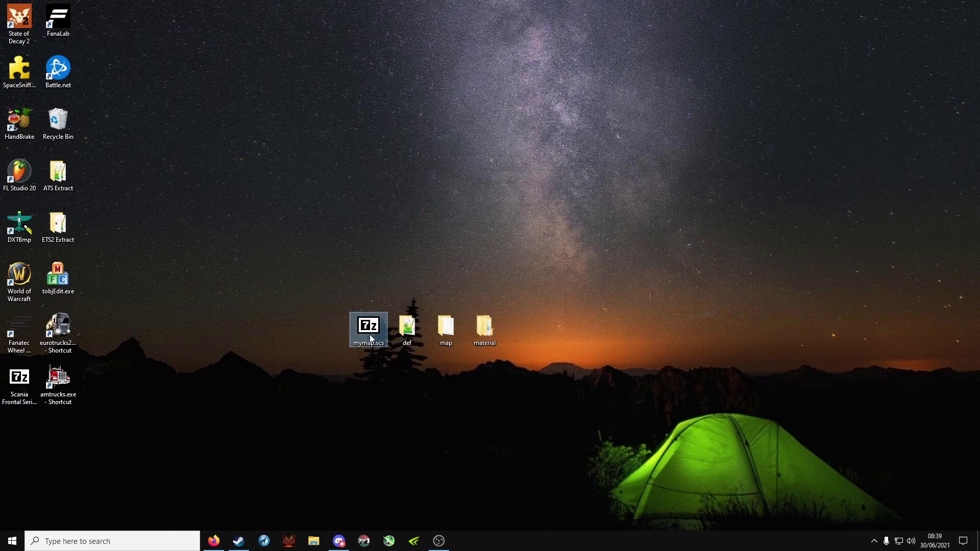
{"action": "left_click", "coordinate": [313, 541]}
{"action": "left_click", "coordinate": [368, 206]}
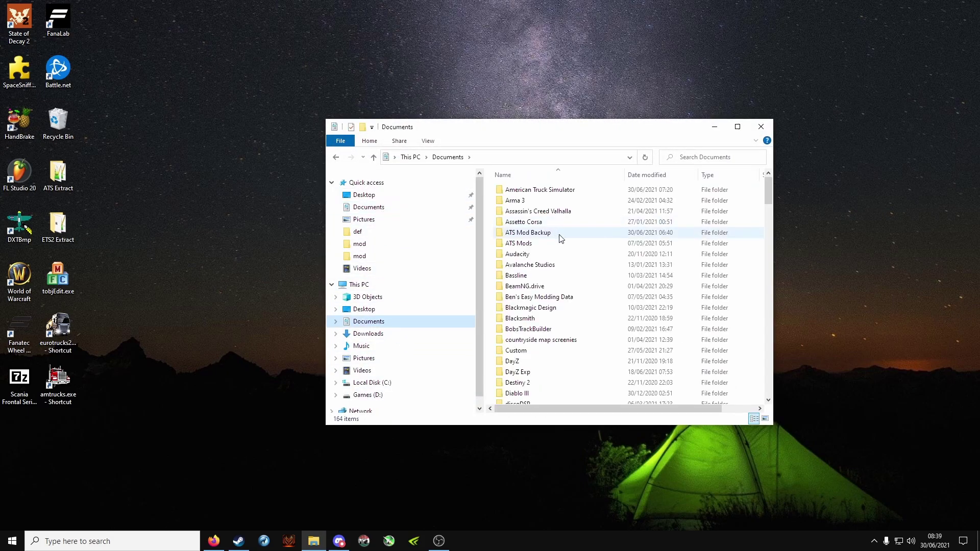
{"action": "scroll", "coordinate": [562, 306], "scroll_direction": "down", "scroll_amount": 3}
{"action": "double_click", "coordinate": [541, 387]}
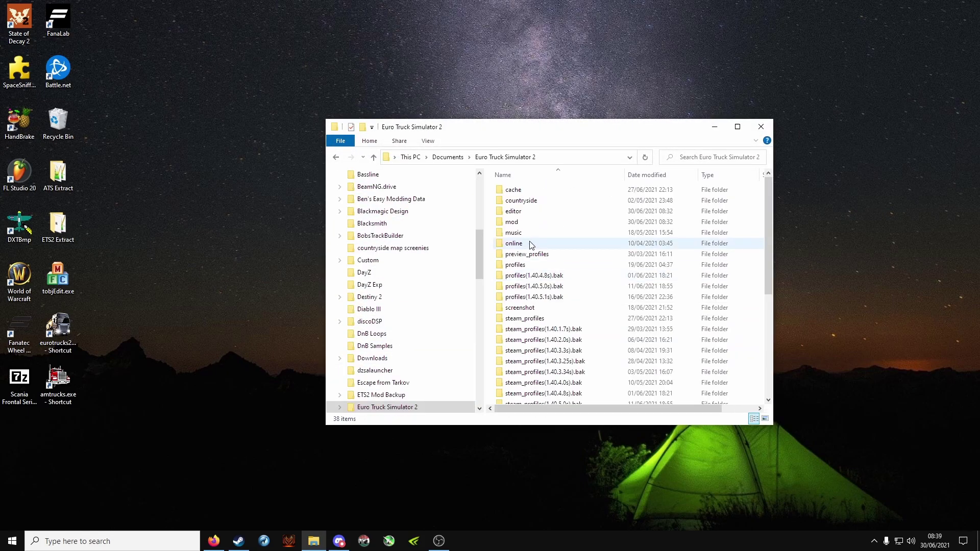
{"action": "double_click", "coordinate": [521, 216]}
{"action": "left_click_drag", "start_coordinate": [522, 145], "coordinate": [684, 154]}
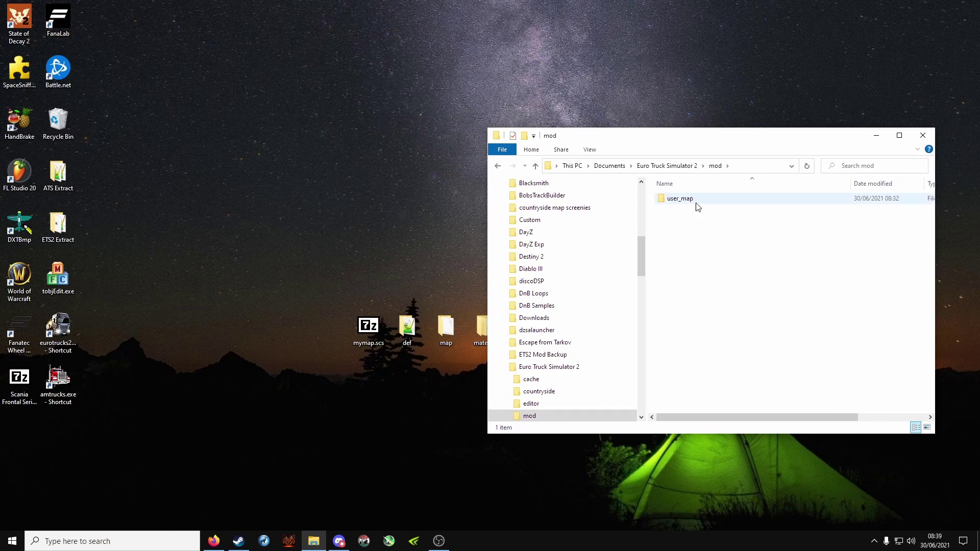
Delete user_map, move mymap.scs into the mod folder, and close the window
{"action": "left_click", "coordinate": [687, 201]}
{"action": "key", "text": "Delete"}
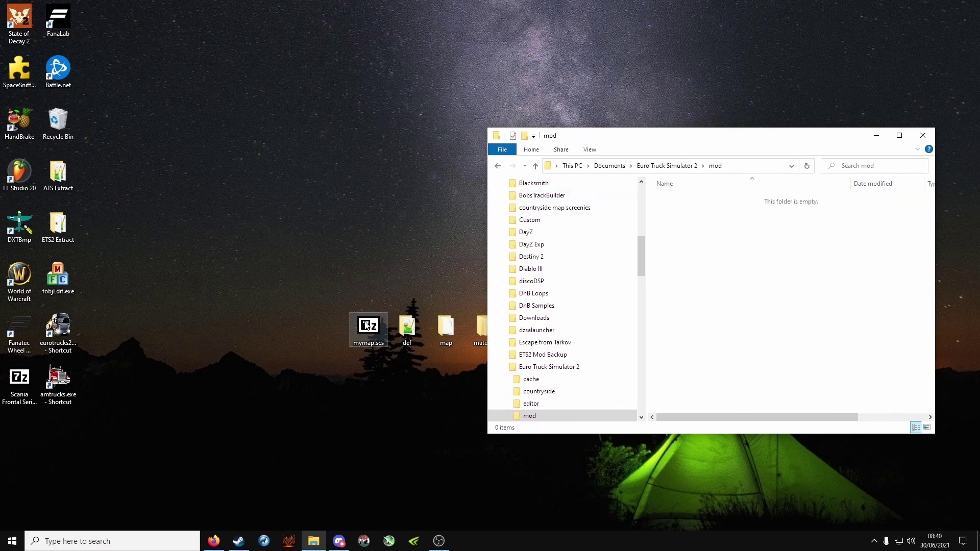
{"action": "left_click_drag", "start_coordinate": [366, 328], "coordinate": [748, 276]}
{"action": "left_click_drag", "start_coordinate": [725, 138], "coordinate": [500, 124]}
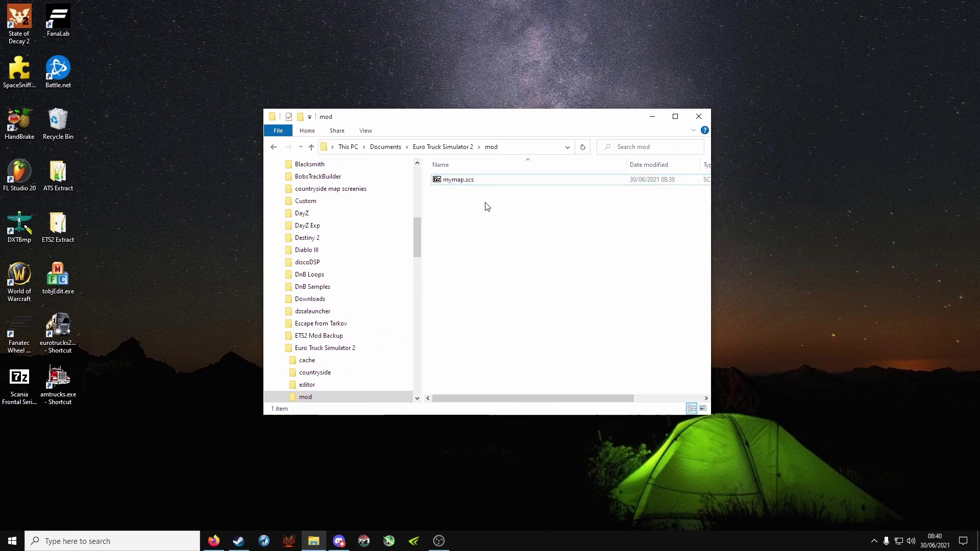
{"action": "left_click", "coordinate": [699, 117]}
{"action": "right_click", "coordinate": [64, 333]}
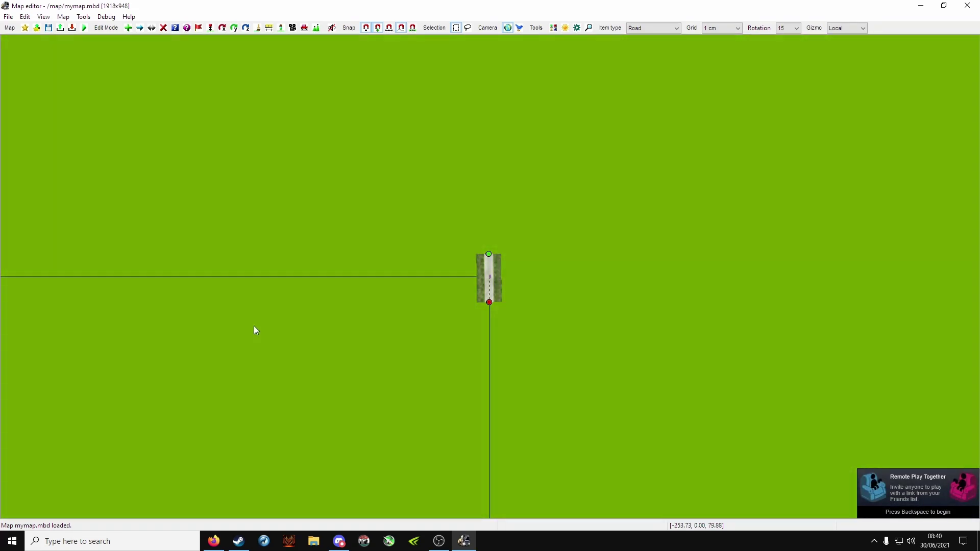
Pan across the green ground to the grey-edged black map border, then close the editor
{"action": "left_click_drag", "start_coordinate": [253, 331], "coordinate": [653, 304]}
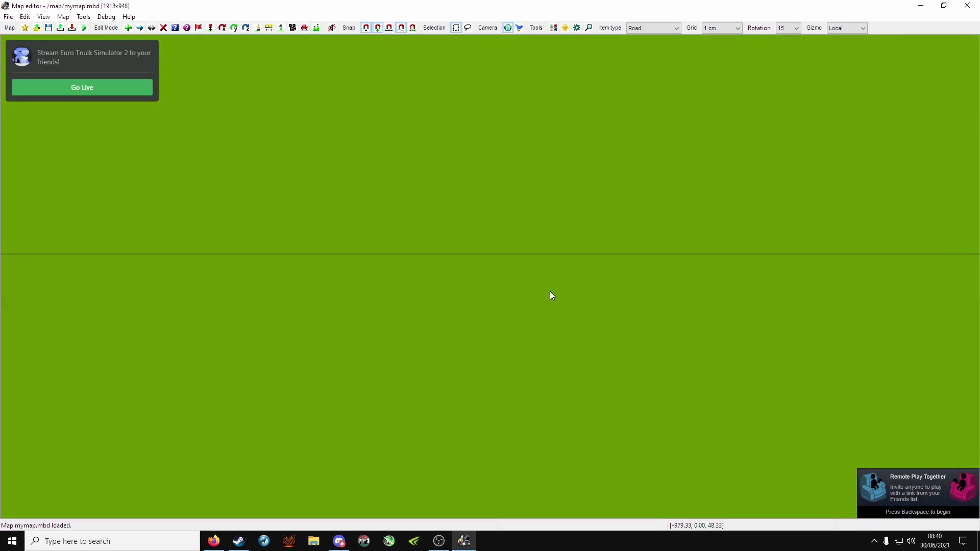
{"action": "left_click_drag", "start_coordinate": [423, 289], "coordinate": [255, 291]}
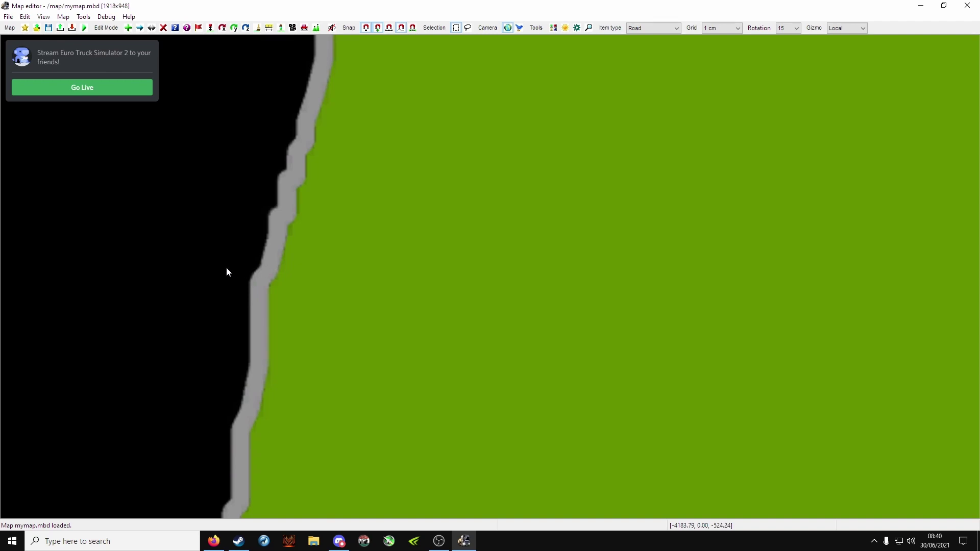
{"action": "left_click_drag", "start_coordinate": [350, 281], "coordinate": [399, 331]}
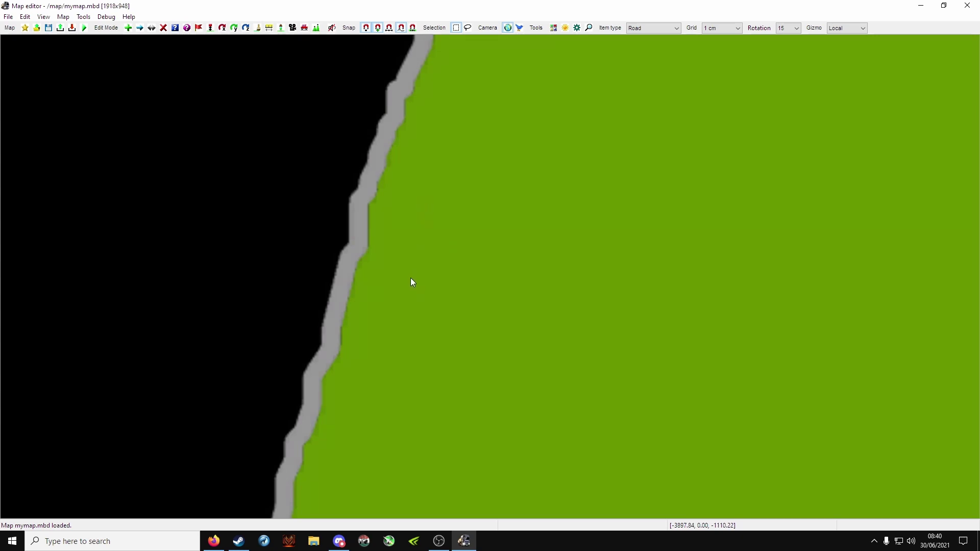
{"action": "left_click_drag", "start_coordinate": [409, 258], "coordinate": [325, 378]}
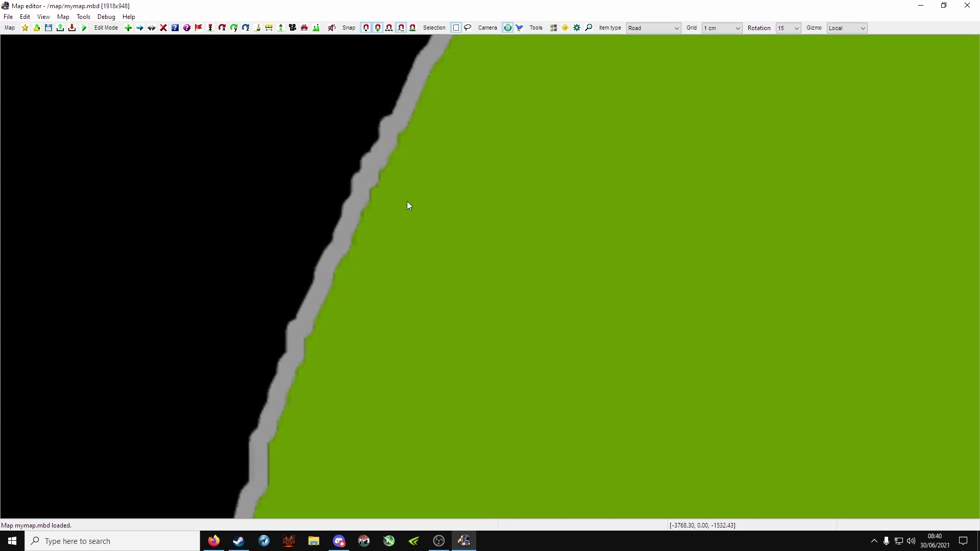
{"action": "left_click_drag", "start_coordinate": [408, 205], "coordinate": [395, 311]}
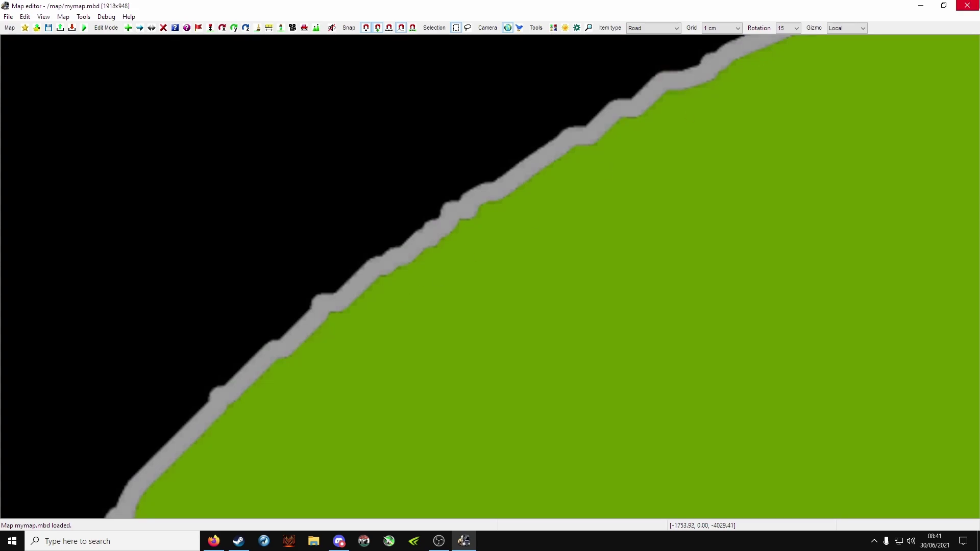
{"action": "left_click", "coordinate": [968, 5]}
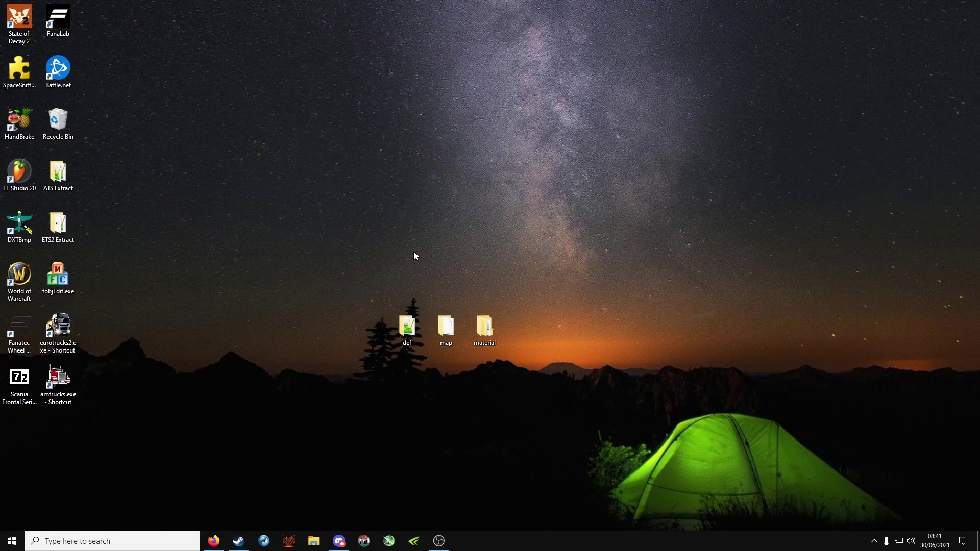